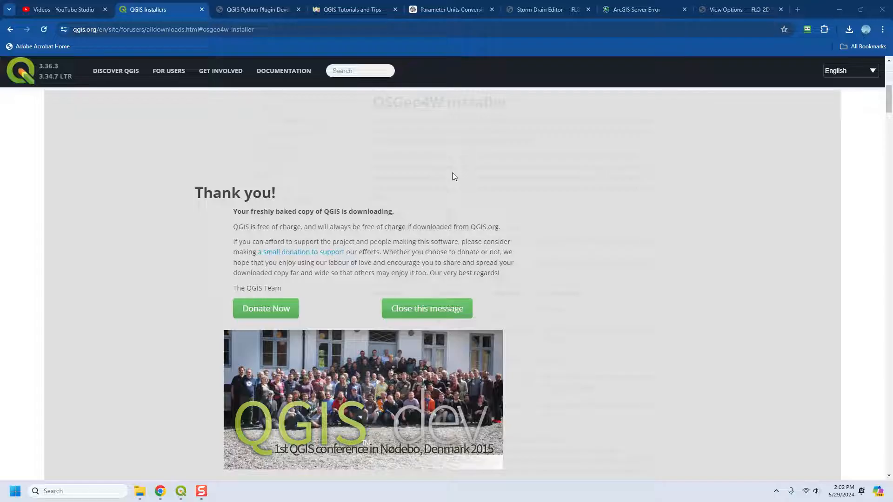
# Step: Switch to the QGIS Tutorials and Tips site and look through its tutorial categories from basic GIS operations to Python scripting
pyautogui.click(368, 10)
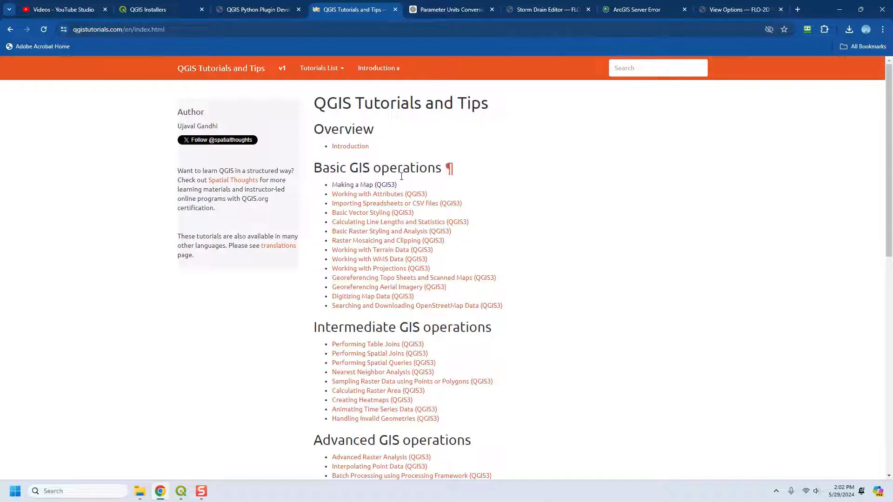
pyautogui.scroll(-8, 560, 373)
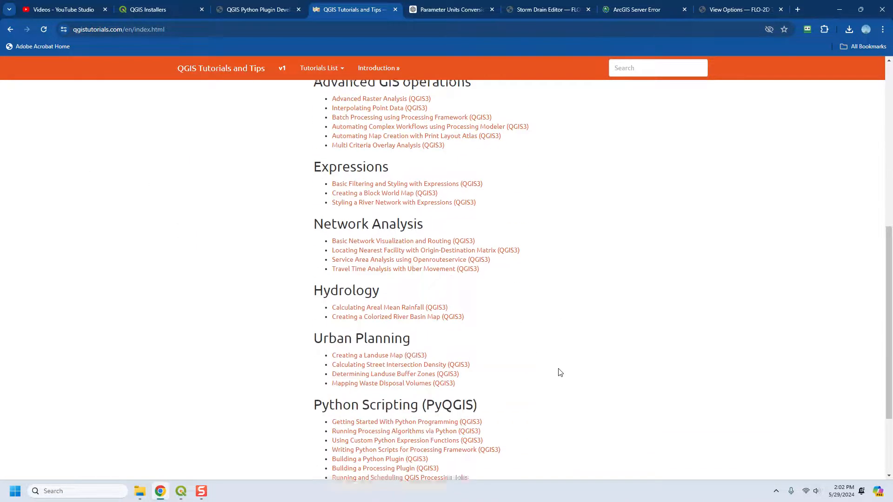
pyautogui.scroll(-3, 560, 373)
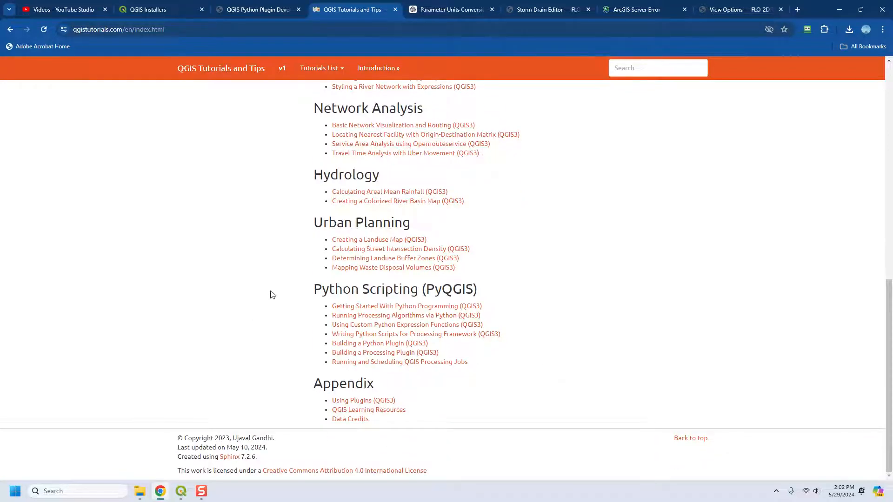
pyautogui.scroll(3, 553, 324)
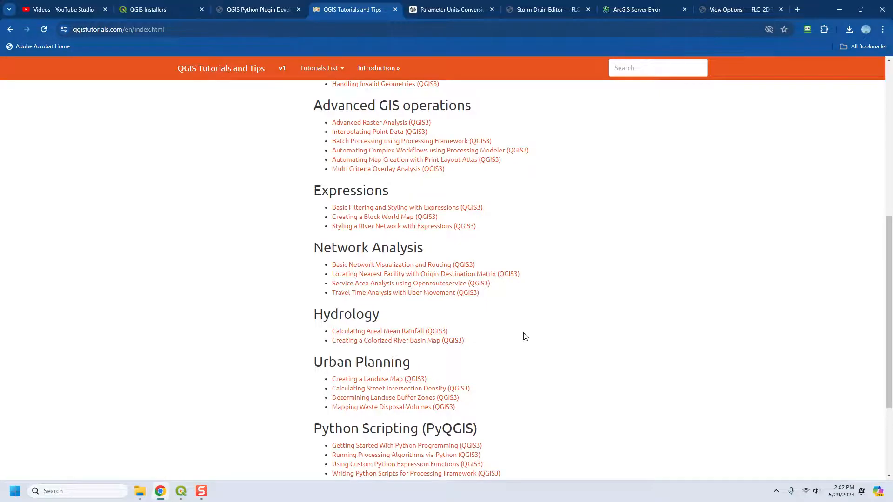
pyautogui.scroll(3, 528, 337)
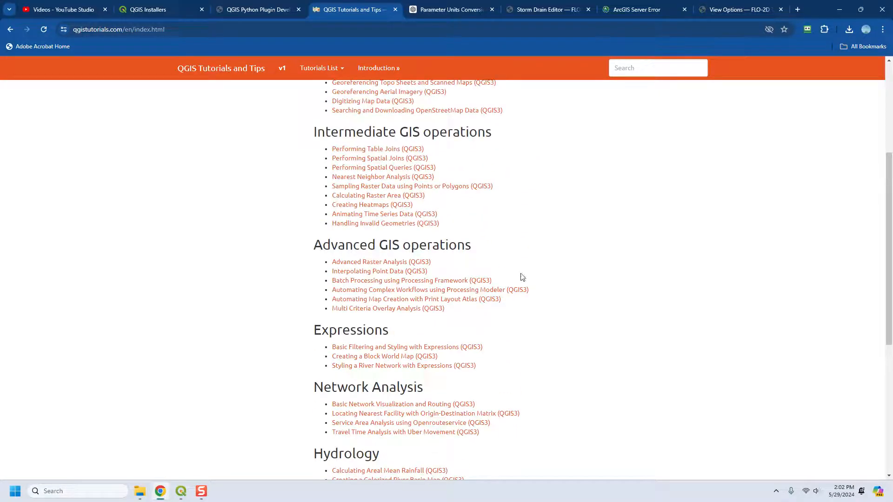
pyautogui.scroll(4, 540, 301)
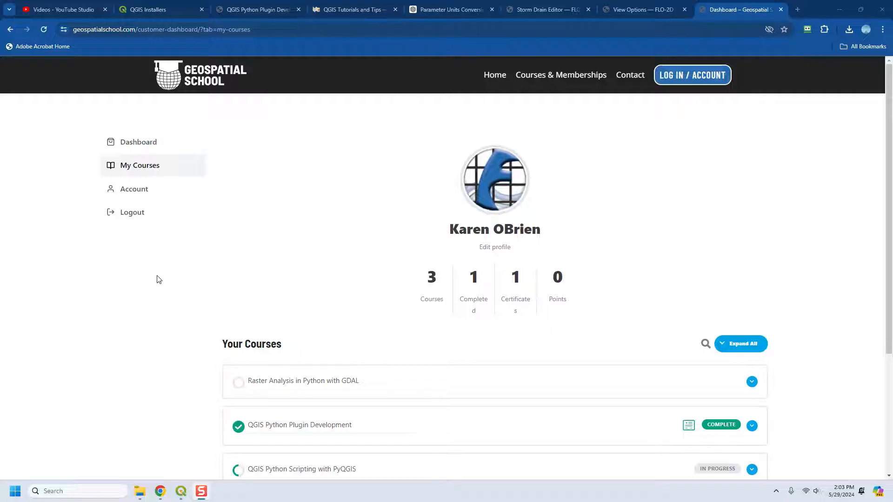
# Step: Open the QGIS Python Plugin Development course from the Geospatial School course list and review its description, prerequisites and course content
pyautogui.scroll(-2, 156, 279)
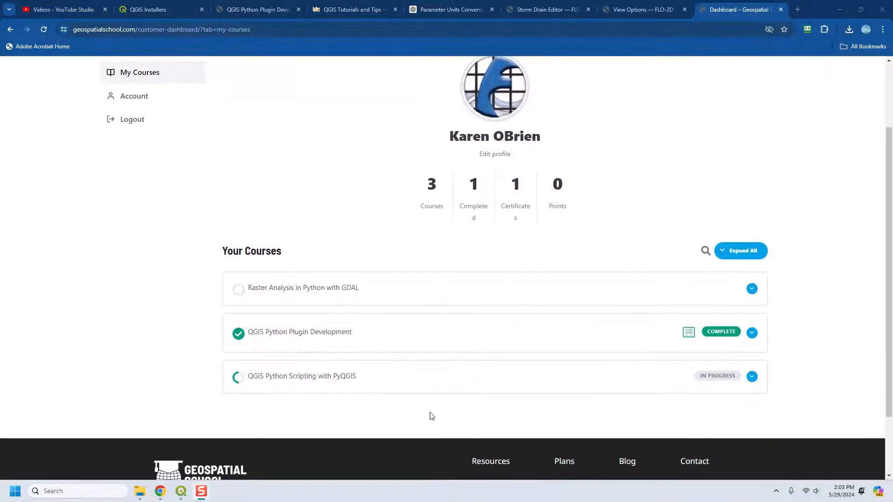
pyautogui.click(295, 337)
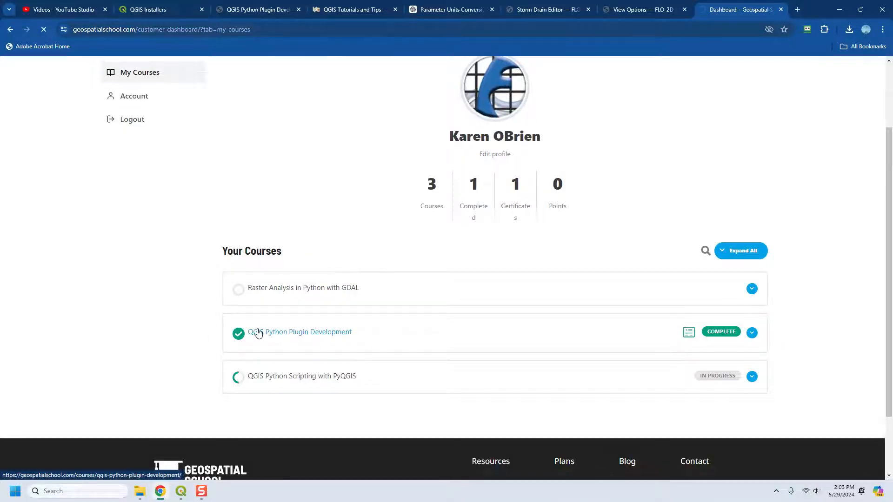
pyautogui.scroll(-9, 86, 305)
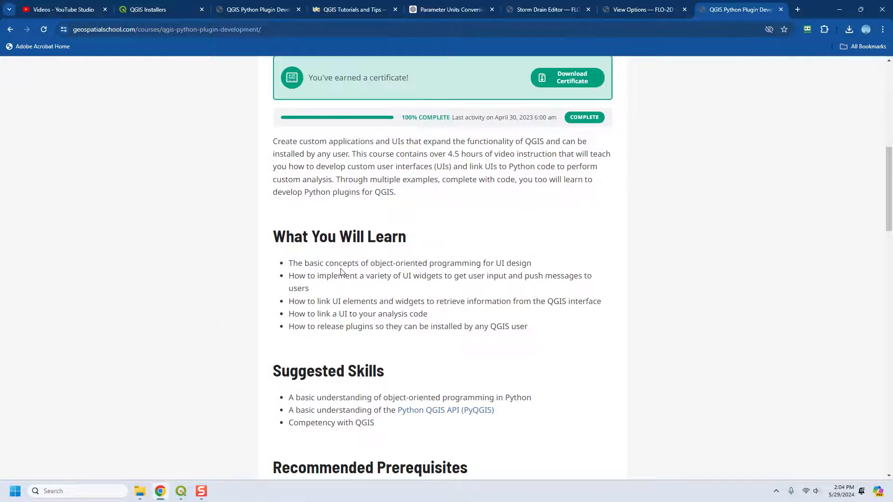
pyautogui.scroll(-5, 340, 270)
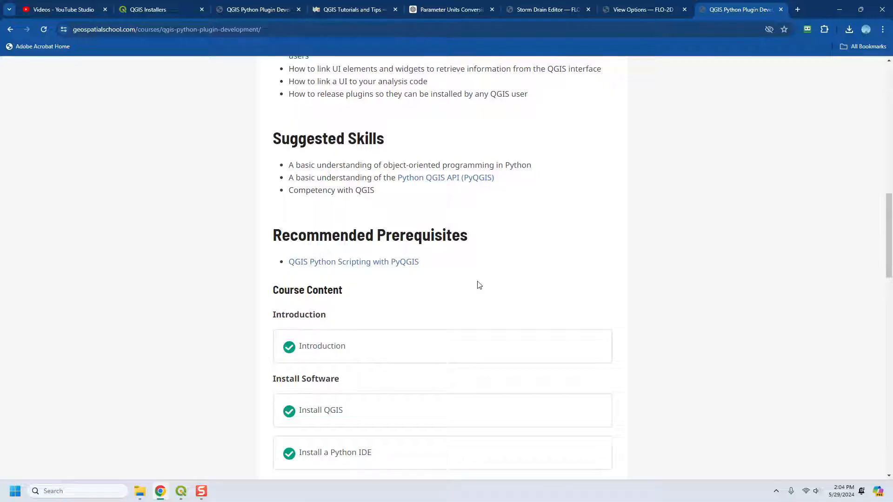
pyautogui.scroll(-3, 479, 285)
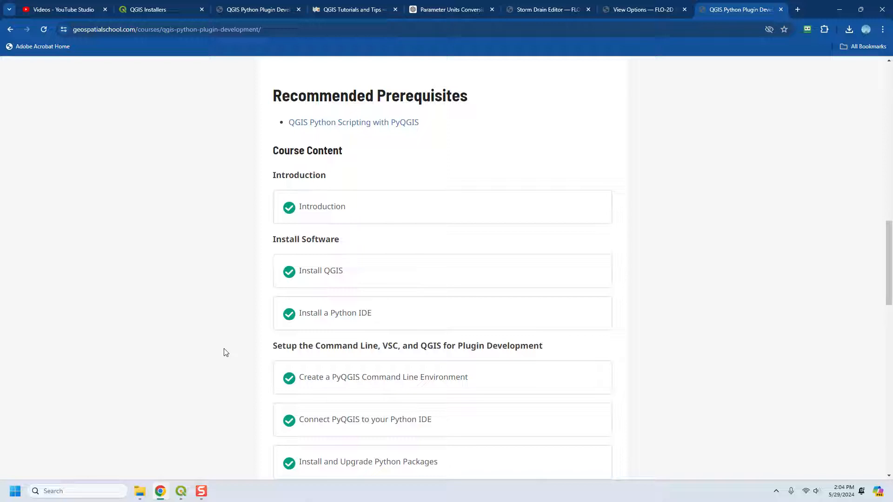
pyautogui.scroll(-5, 225, 352)
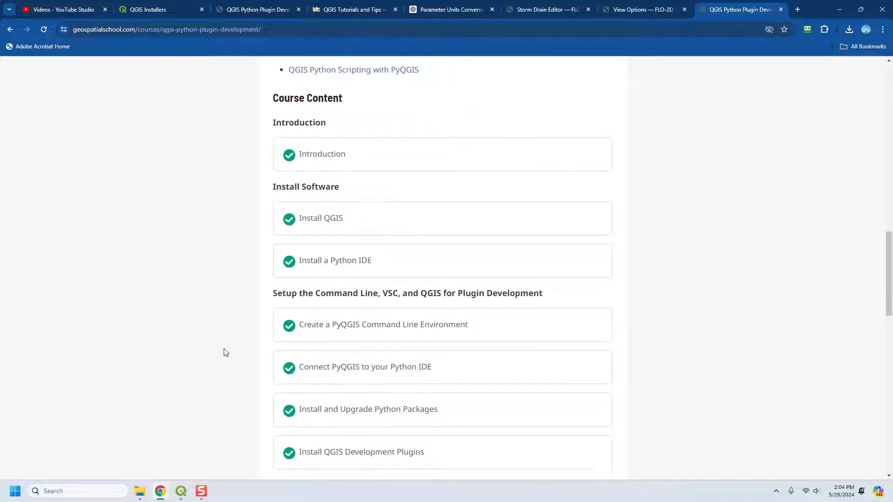
pyautogui.scroll(-2, 226, 352)
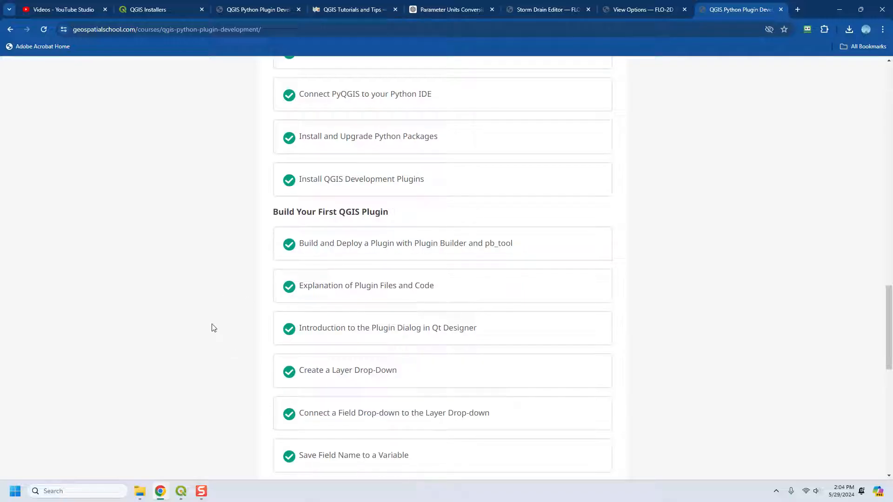
pyautogui.scroll(20, 214, 328)
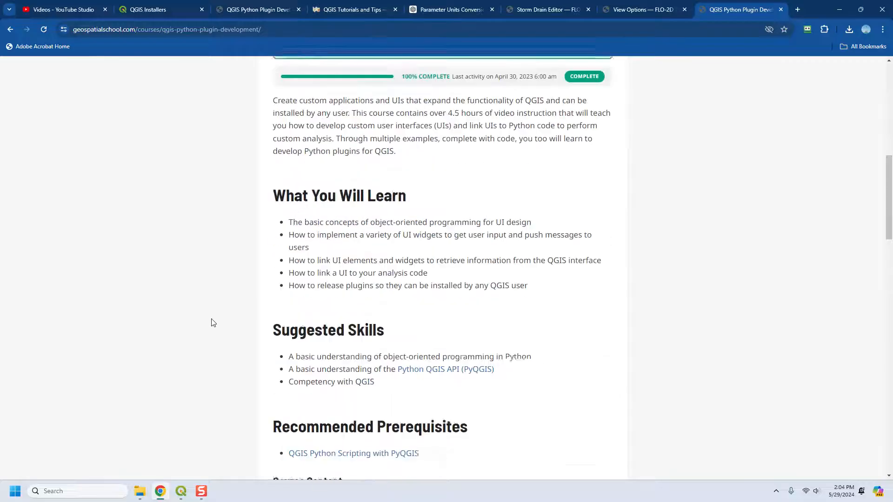
pyautogui.scroll(1, 437, 234)
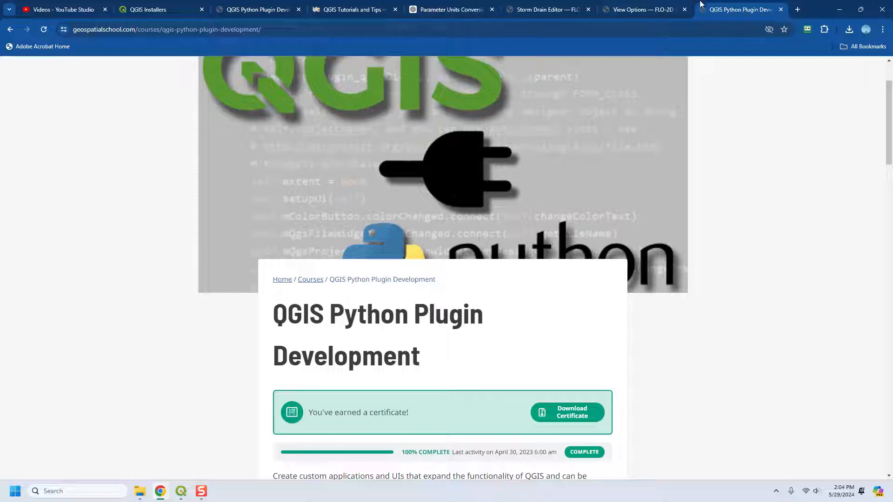
# Step: Open documentation.flo-2d.com in a new browser tab, and bring up the New Self-Help Kit playlist in YouTube Studio
pyautogui.click(797, 10)
pyautogui.write('do')
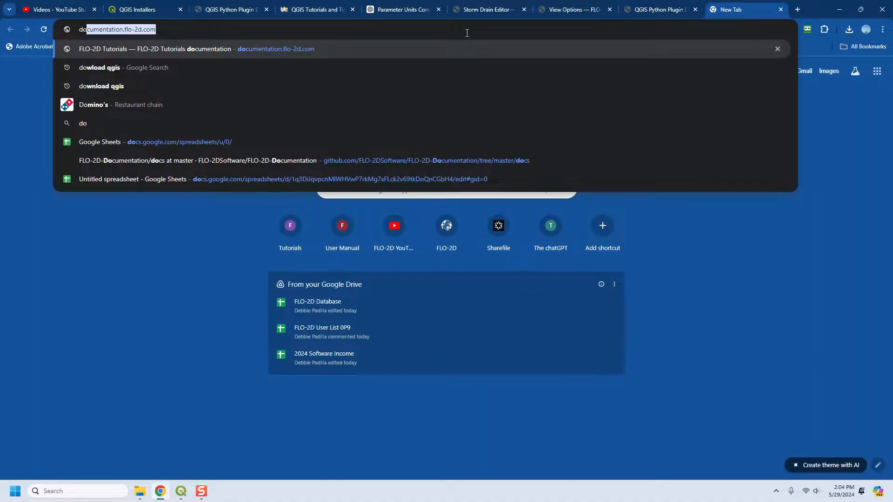
pyautogui.press('Return')
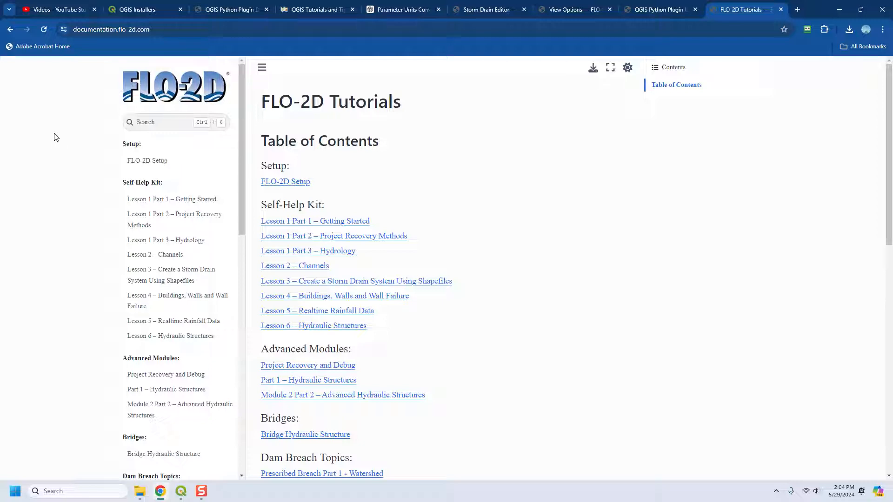
pyautogui.click(61, 9)
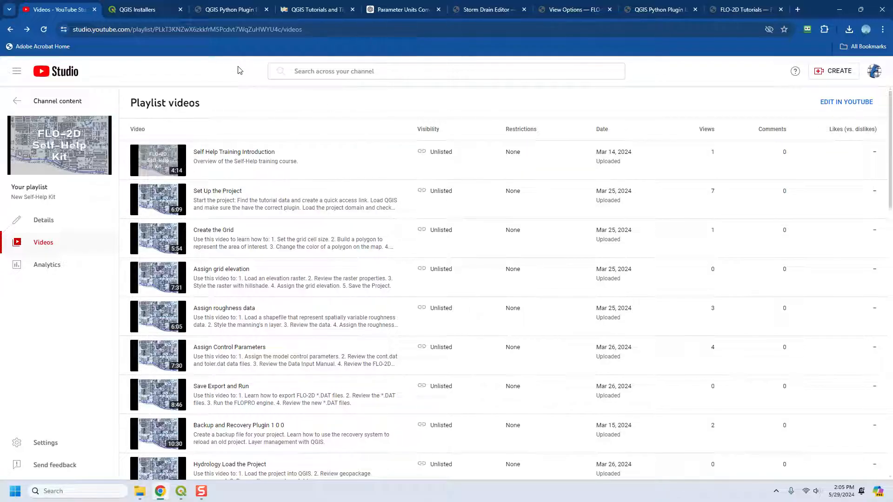
# Step: Switch to the ChatGPT units conversation and go back to the early answers containing the reStructuredText parameter units tables
pyautogui.click(406, 13)
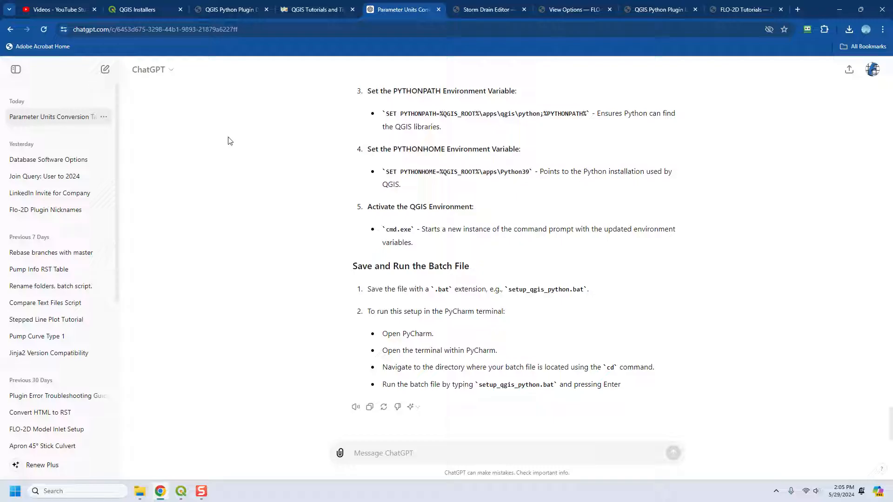
pyautogui.scroll(2, 252, 196)
pyautogui.scroll(10, 252, 196)
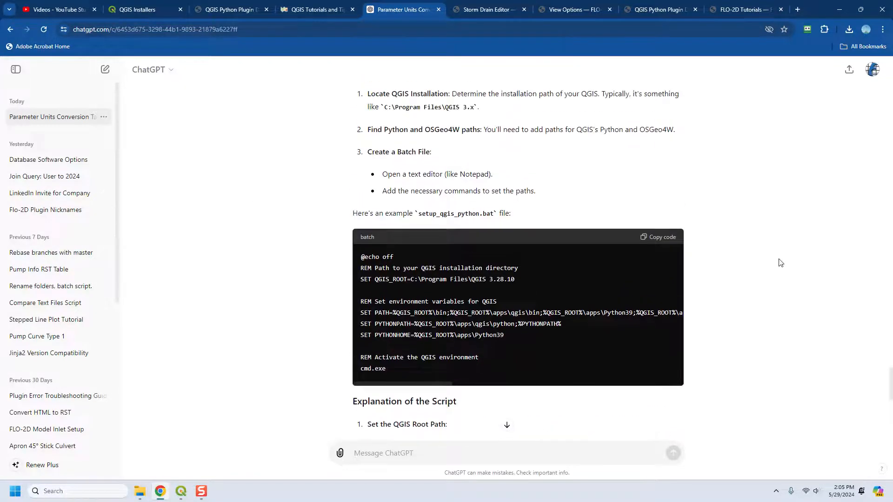
pyautogui.moveTo(890, 365); pyautogui.dragTo(875, 143)
pyautogui.scroll(2, 873, 139)
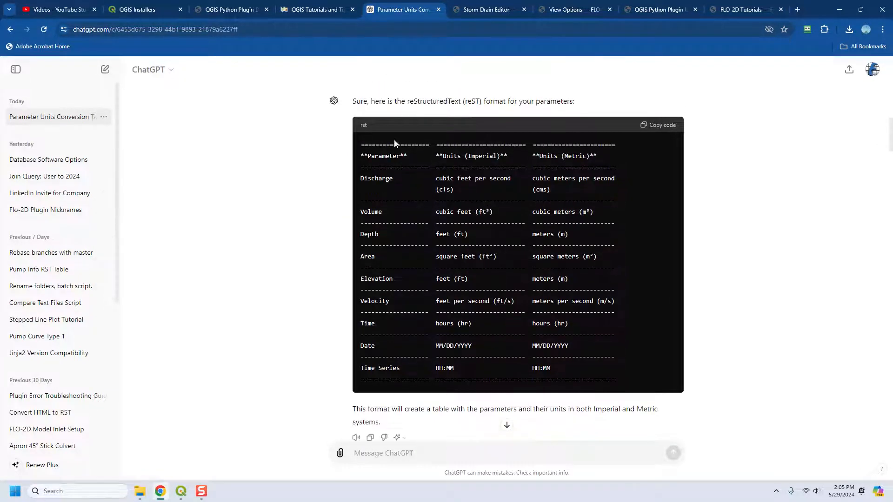
pyautogui.scroll(1, 706, 287)
pyautogui.scroll(-7, 385, 328)
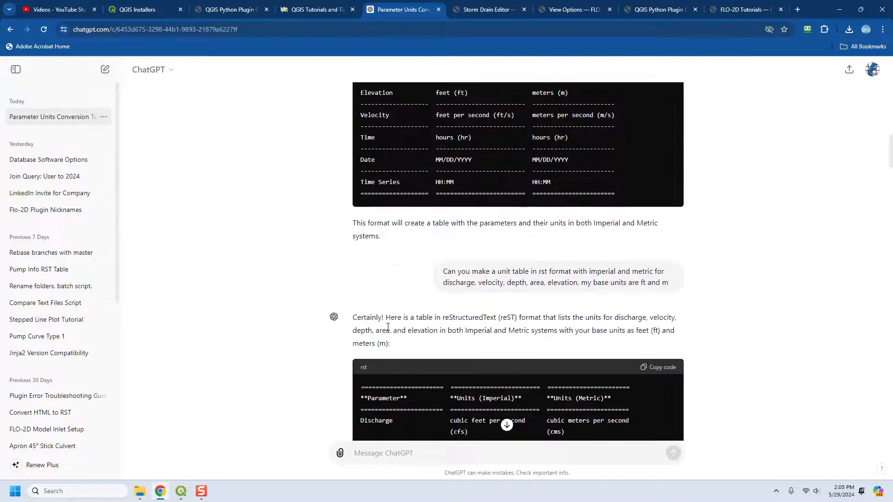
# Step: Compare ChatGPT's rst table of imperial and metric units with the Storm Drain Units table in the FLO-2D Storm Drain Editor documentation
pyautogui.scroll(-1, 418, 279)
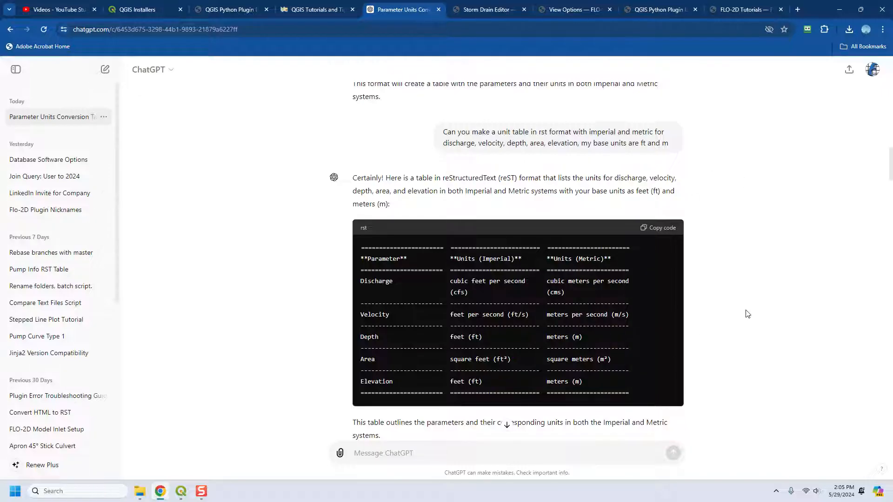
pyautogui.scroll(-2, 747, 314)
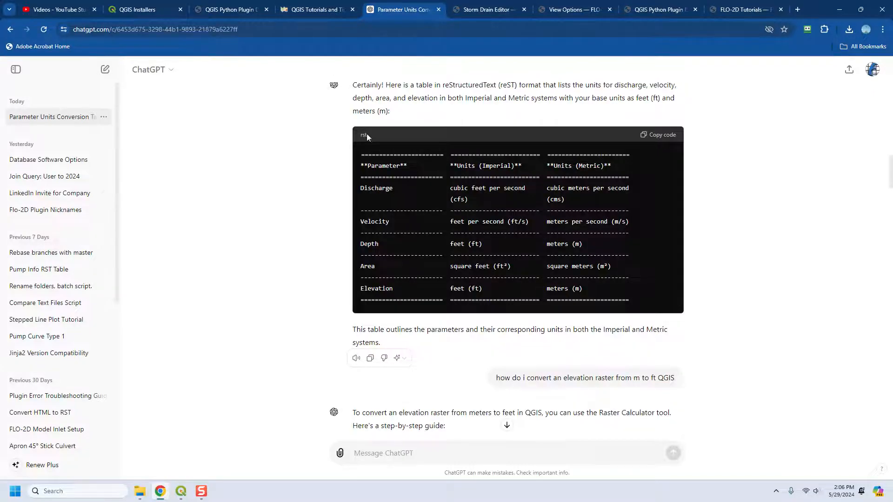
pyautogui.click(485, 9)
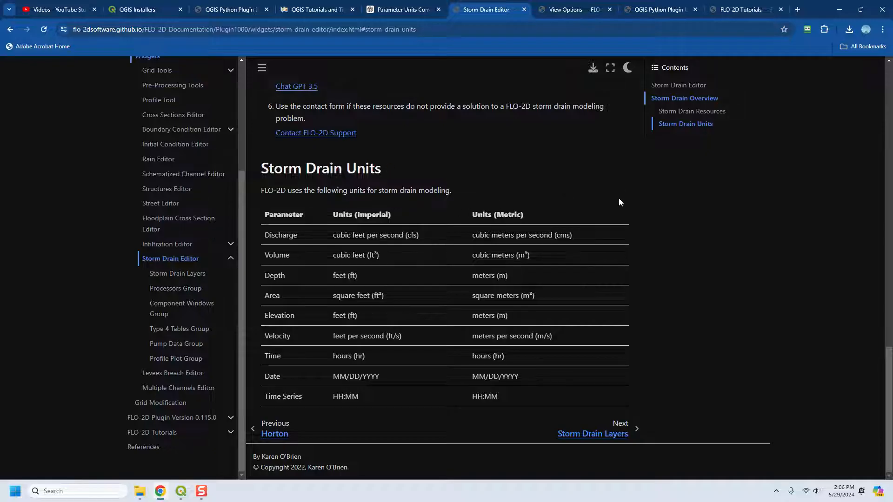
pyautogui.click(397, 12)
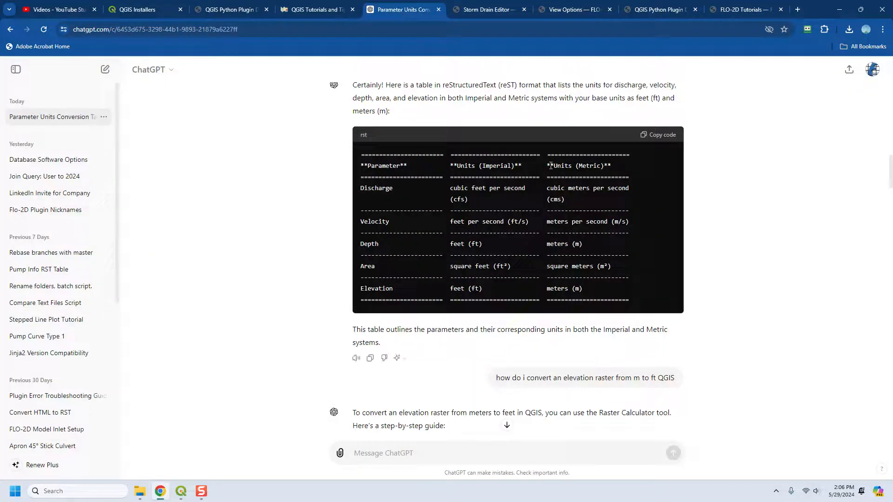
# Step: Read the ChatGPT answer on converting an elevation raster from meters to feet with the QGIS Raster Calculator
pyautogui.scroll(-4, 242, 195)
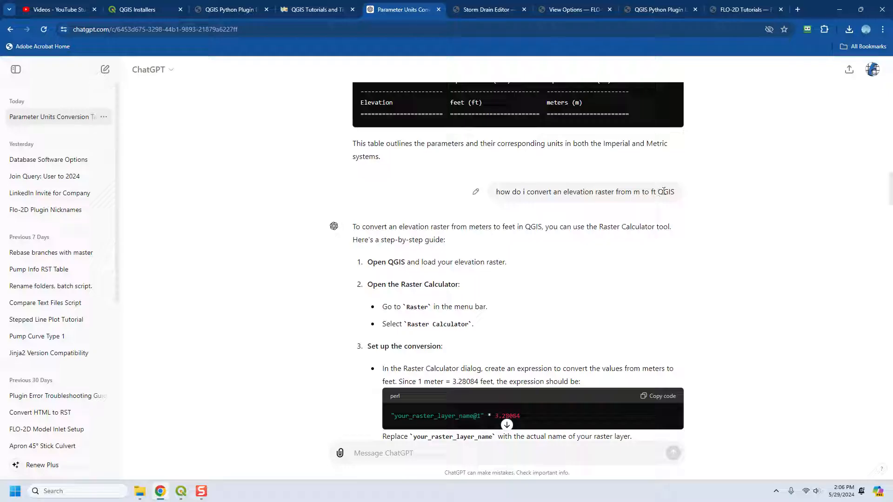
pyautogui.scroll(-2, 293, 258)
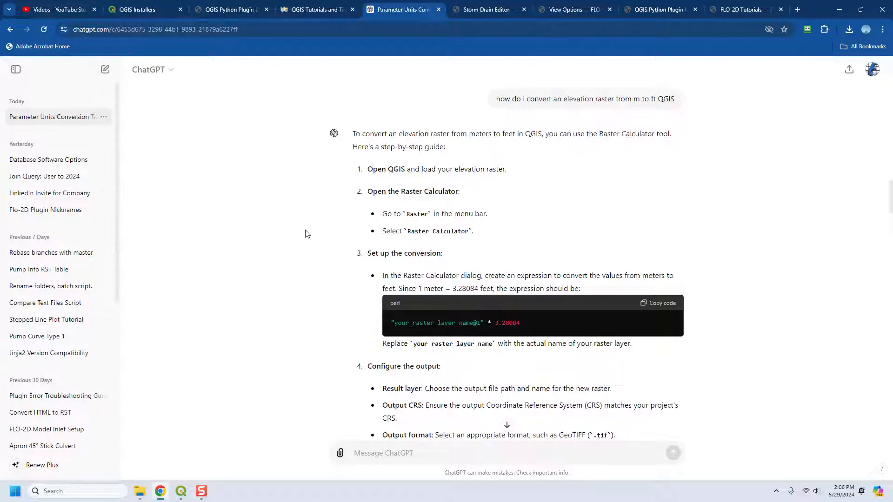
pyautogui.scroll(-2, 307, 234)
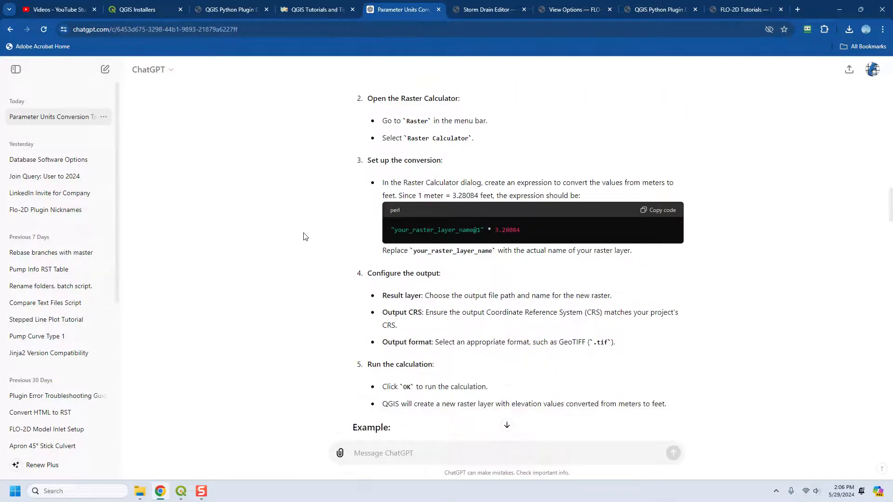
pyautogui.scroll(-5, 303, 236)
pyautogui.scroll(5, 303, 236)
pyautogui.scroll(-6, 317, 218)
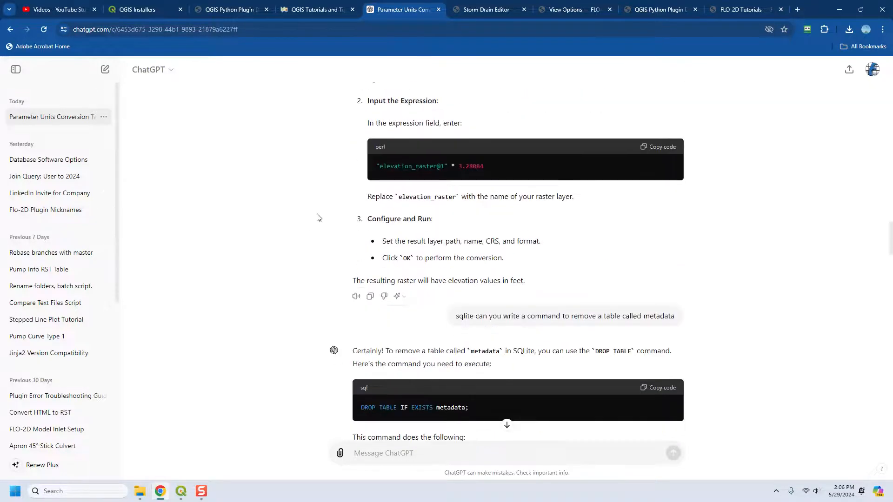
# Step: Examine the ChatGPT answer on removing the SQLite metadata table, highlighting the DROP TABLE IF EXISTS metadata command, through to the 3DEP question
pyautogui.scroll(-3, 261, 199)
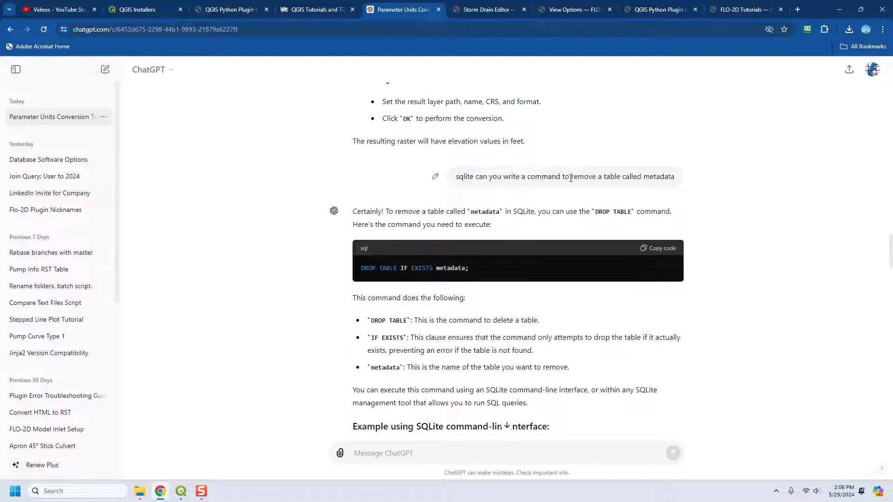
pyautogui.moveTo(470, 178); pyautogui.dragTo(460, 178)
pyautogui.moveTo(484, 270); pyautogui.dragTo(358, 276)
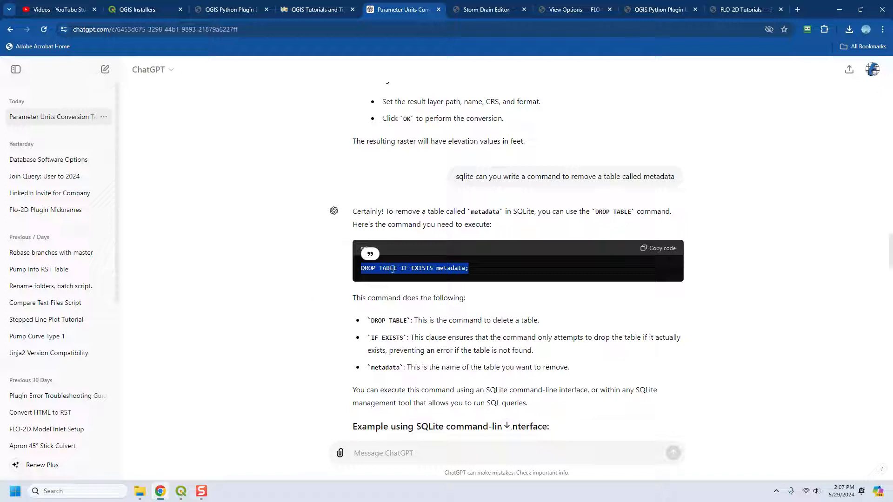
pyautogui.click(288, 322)
pyautogui.scroll(-4, 347, 280)
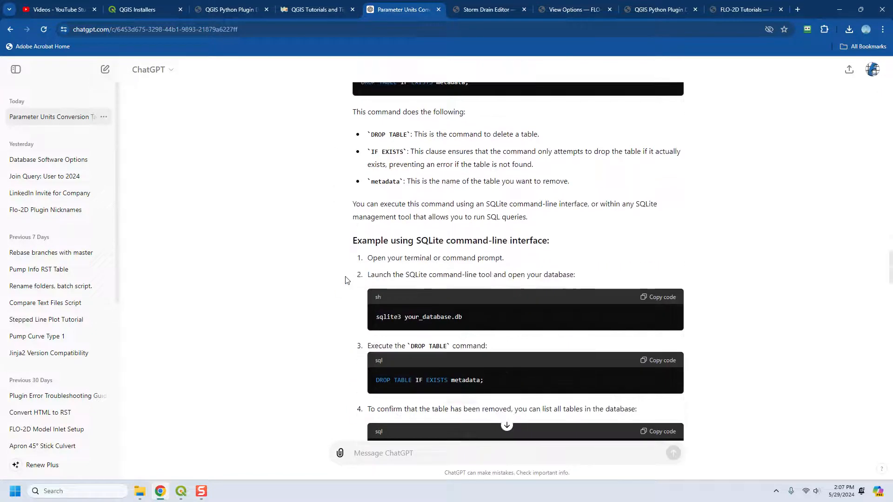
pyautogui.scroll(-3, 328, 332)
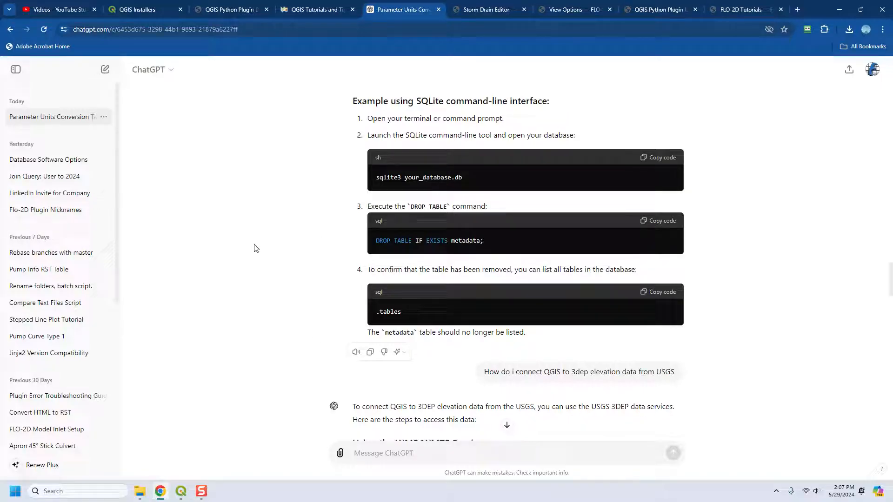
pyautogui.scroll(-2, 258, 244)
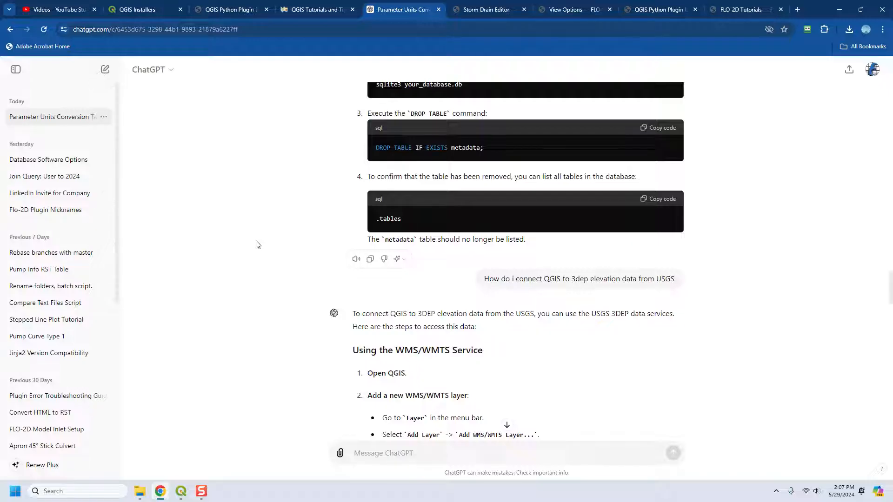
# Step: Read ChatGPT's answer on connecting QGIS to USGS 3DEP elevation data, highlighting the question and viewing the full WMS service URL
pyautogui.scroll(-2, 258, 245)
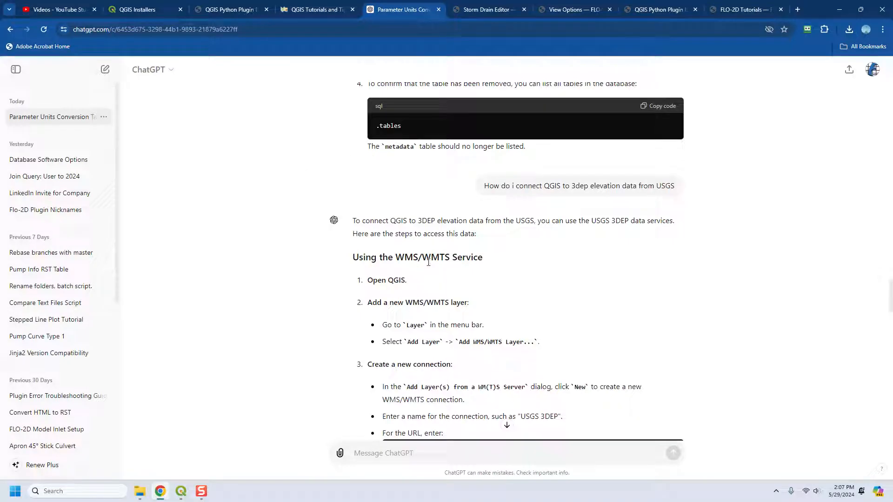
pyautogui.tripleClick(516, 187)
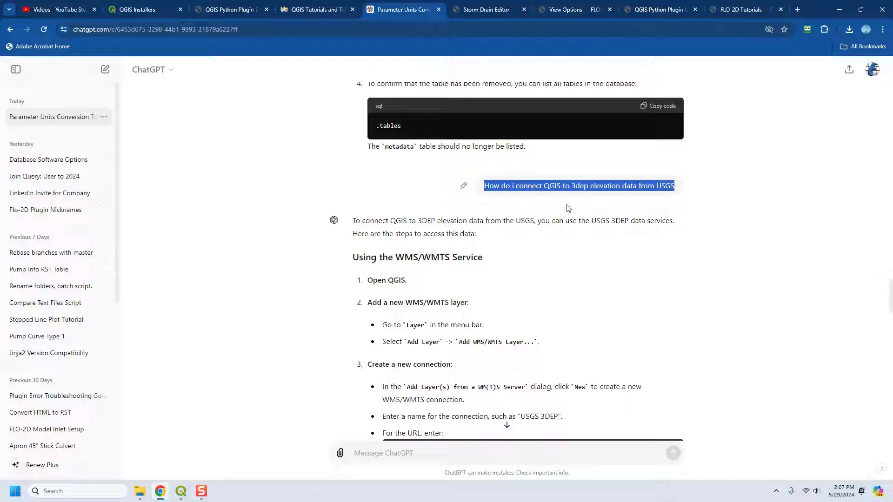
pyautogui.click(214, 251)
pyautogui.scroll(-2, 234, 251)
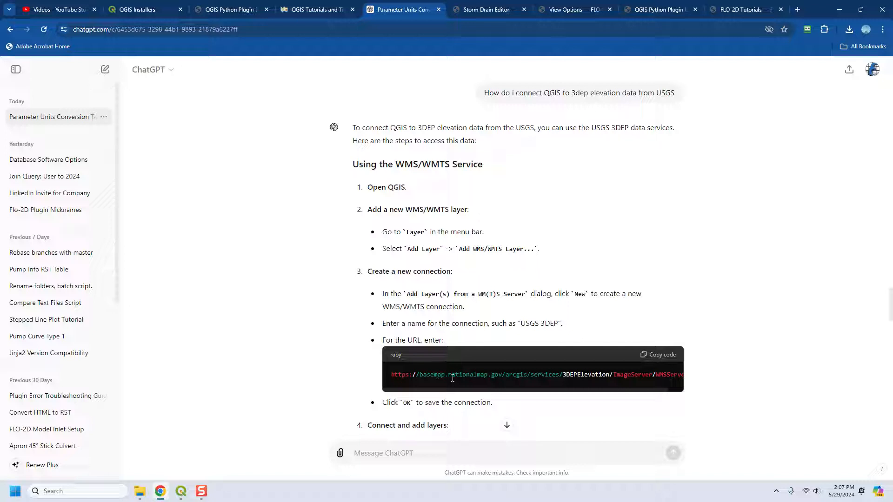
pyautogui.moveTo(545, 390)
pyautogui.mouseDown()
pyautogui.moveTo(635, 391)
pyautogui.moveTo(537, 391)
pyautogui.mouseUp()
pyautogui.moveTo(567, 390); pyautogui.dragTo(644, 391)
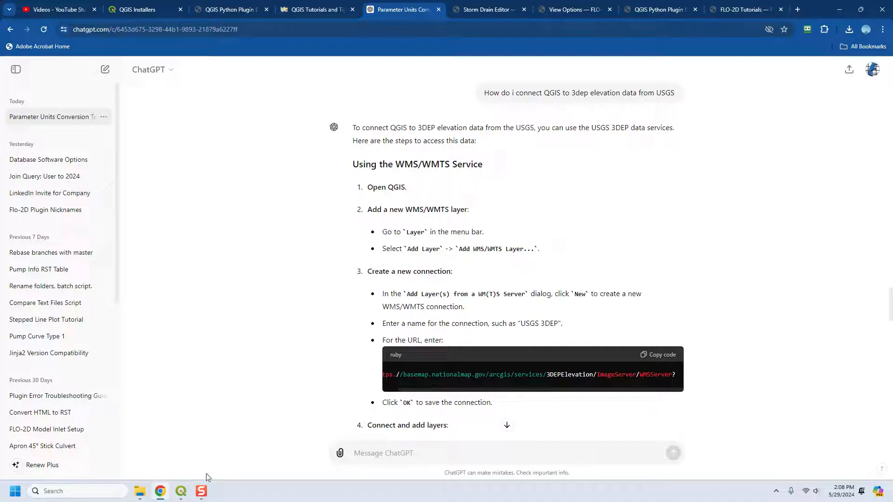
# Step: Switch to the tank_breach QGIS project, open the USGS Elevation WCS connection for editing and copy its service URL
pyautogui.click(181, 491)
pyautogui.click(150, 461)
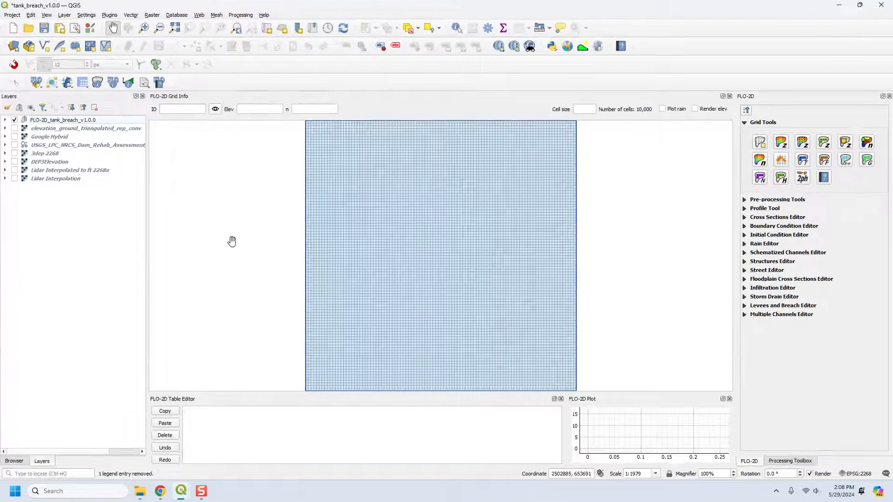
pyautogui.click(13, 46)
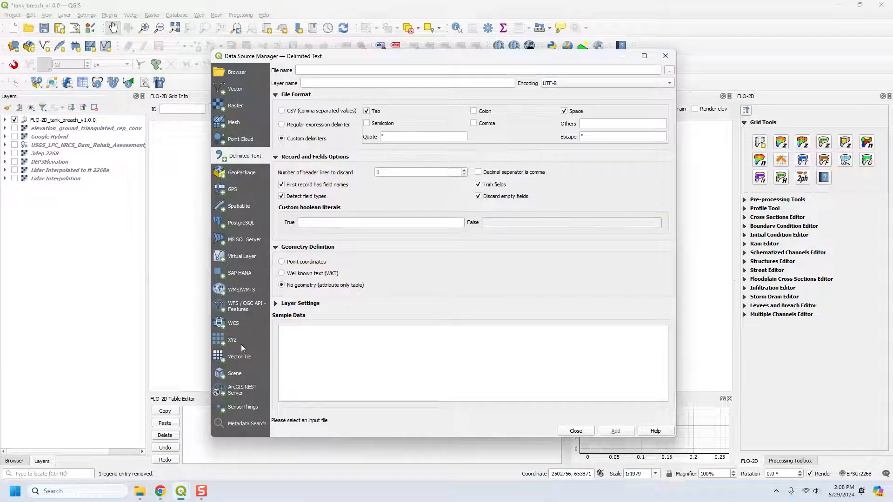
pyautogui.click(233, 325)
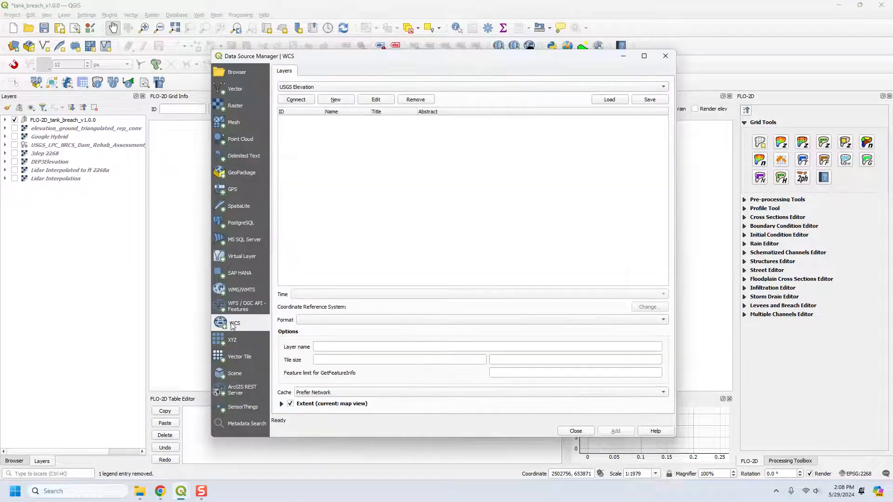
pyautogui.click(298, 86)
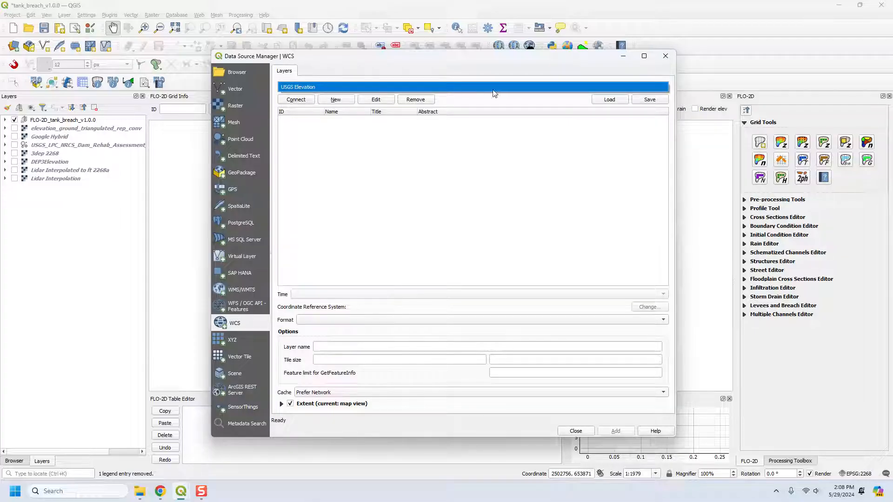
pyautogui.click(372, 100)
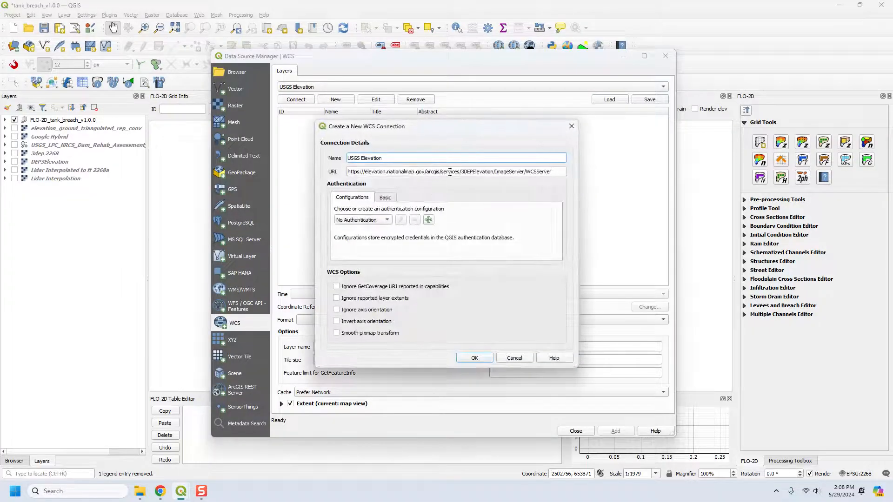
pyautogui.moveTo(565, 172); pyautogui.dragTo(332, 171)
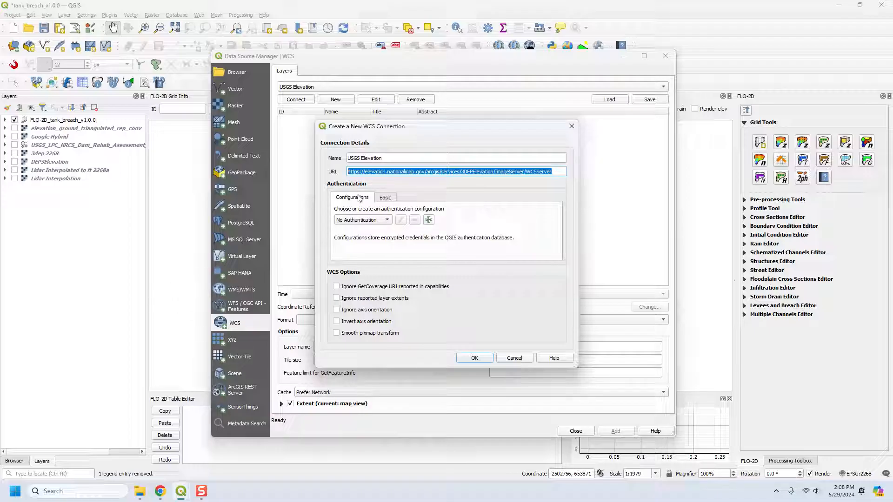
# Step: Return to the ChatGPT conversation and read past the 3DEP instructions to the batch file script for QGIS Python paths
pyautogui.click(161, 486)
pyautogui.scroll(-4, 490, 298)
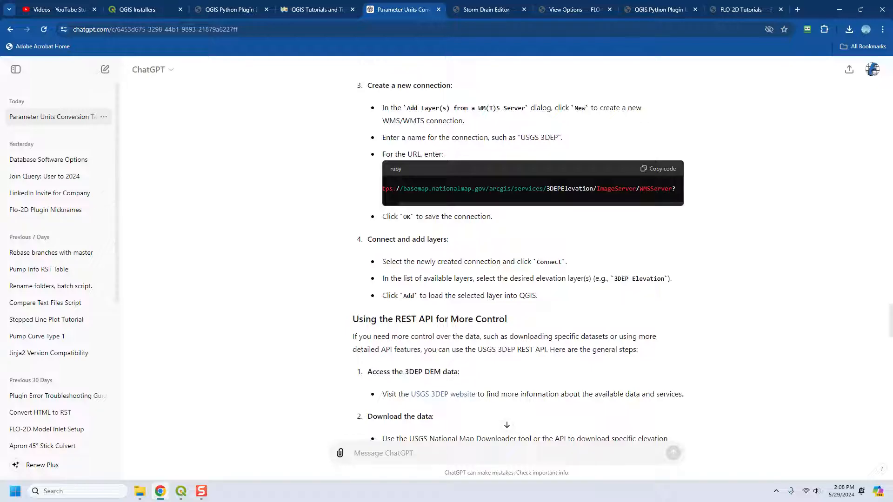
pyautogui.scroll(4, 370, 274)
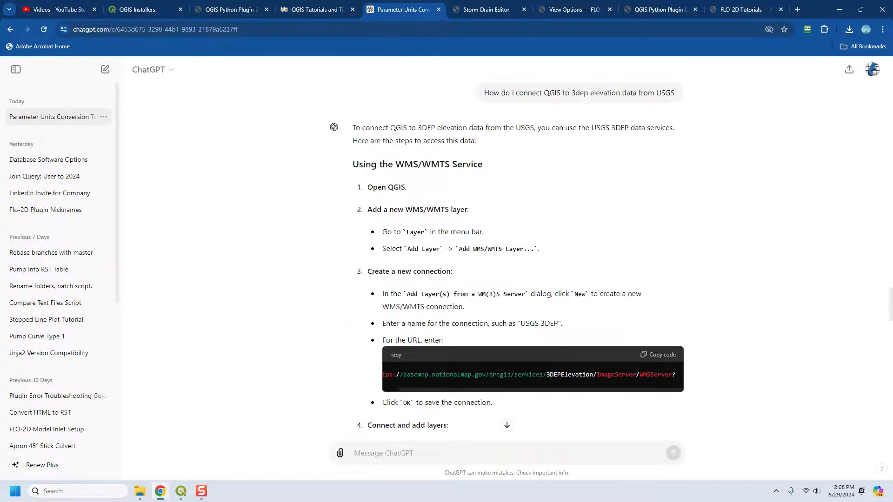
pyautogui.scroll(-7, 369, 272)
pyautogui.scroll(-10, 370, 272)
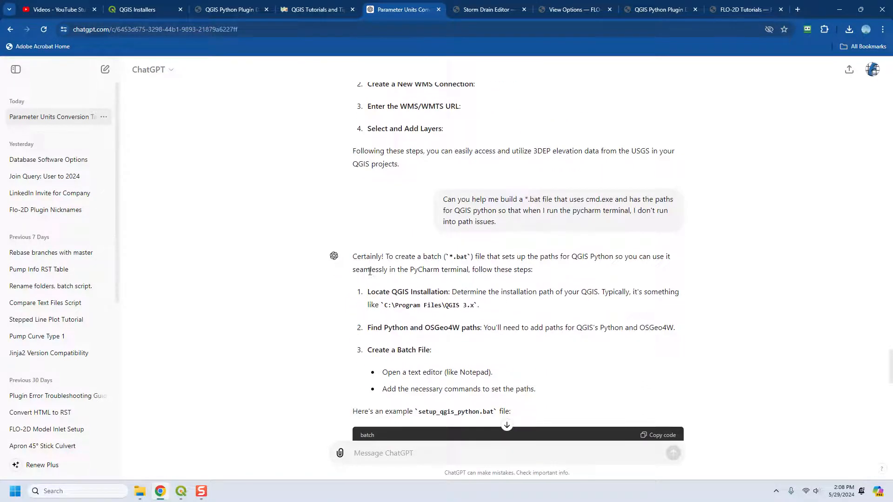
pyautogui.scroll(-4, 369, 272)
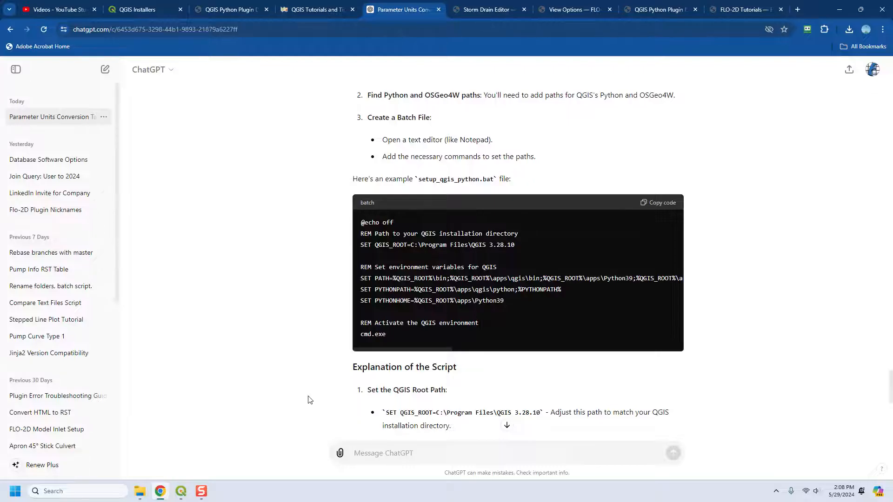
pyautogui.scroll(3, 308, 398)
pyautogui.scroll(-4, 310, 395)
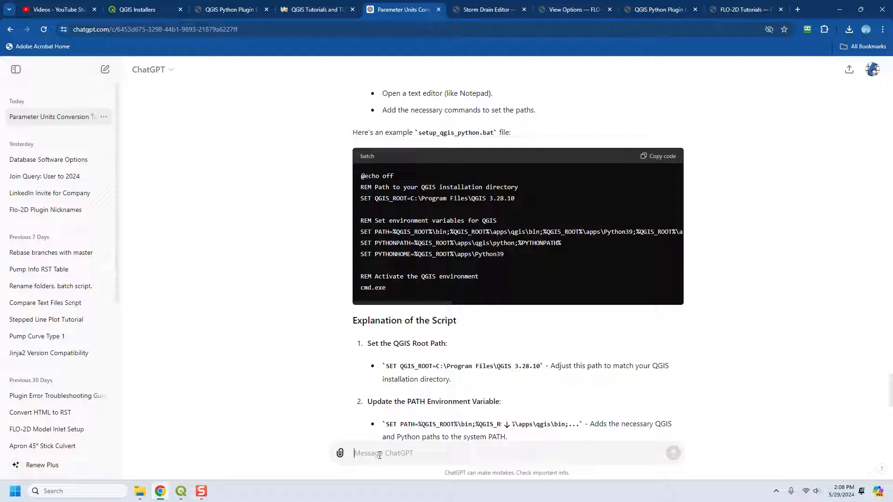
pyautogui.write('The c')
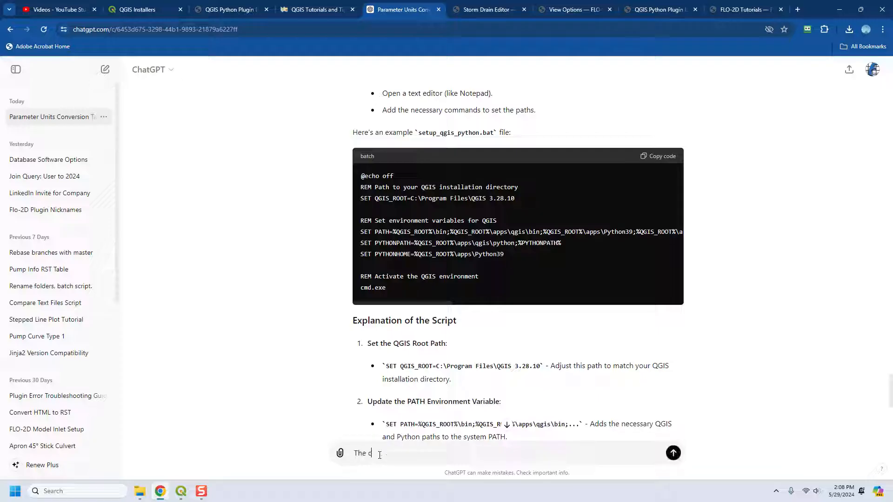
pyautogui.write('orrect link for the 3dep elevation connection is this')
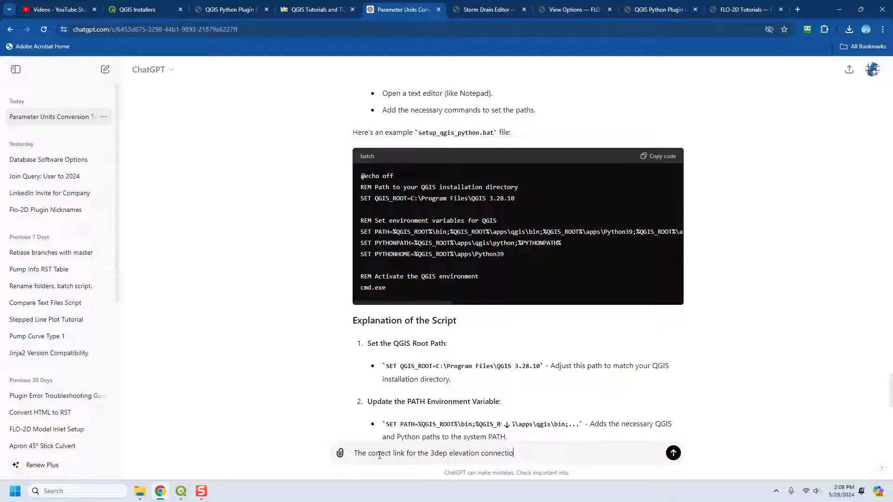
pyautogui.write('https://elevation.nationalmap.gov/arcgis/services/3DEPElevation/ImageServer/WCSServer')
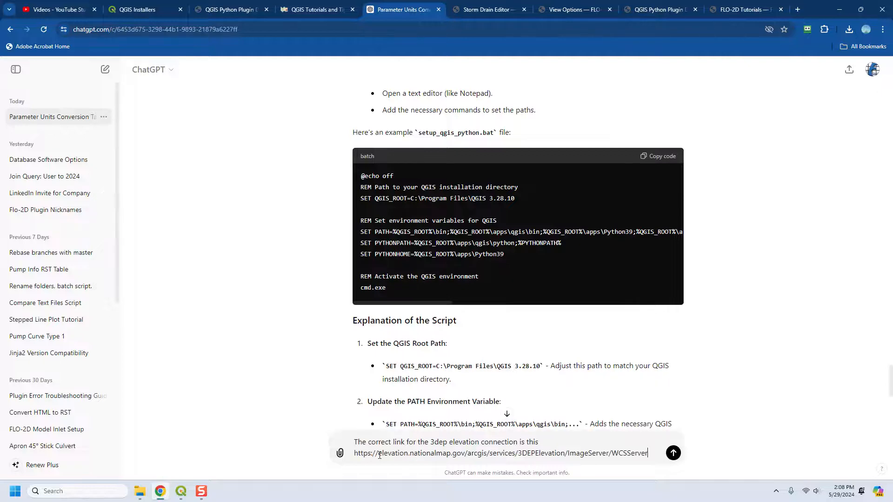
pyautogui.press('Return')
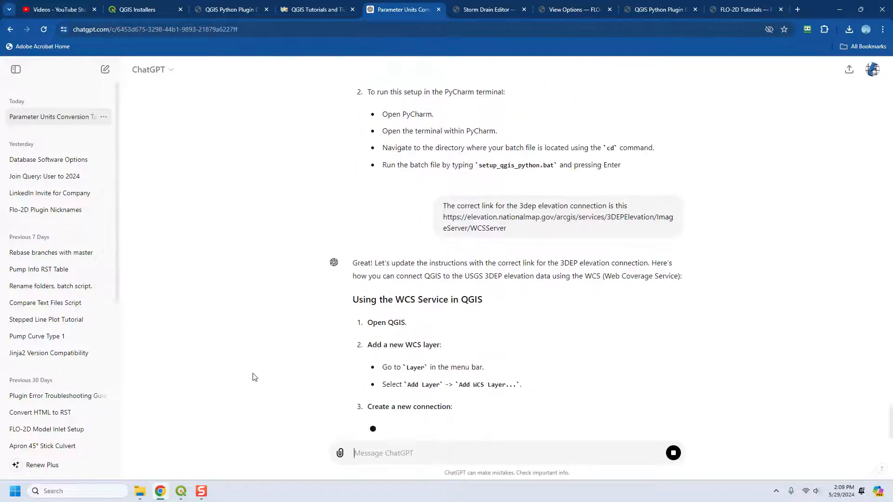
pyautogui.scroll(3, 243, 377)
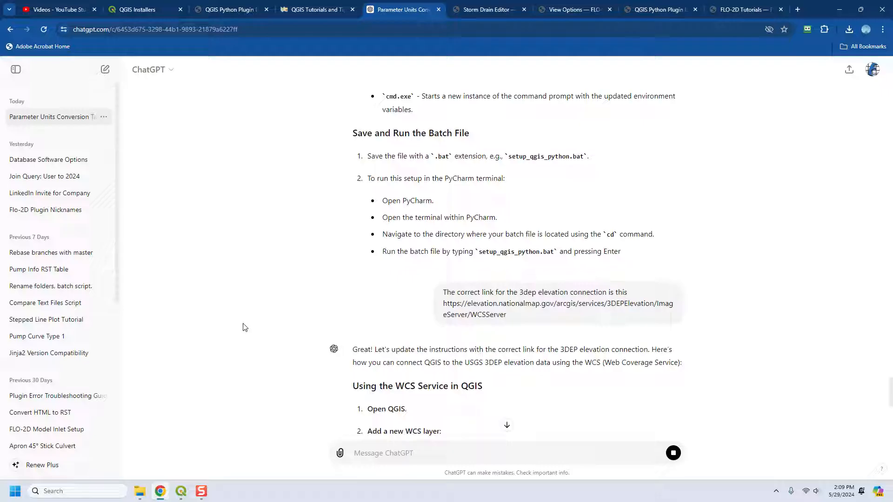
# Step: Switch to the Self Help Kit QGIS project, bring the file explorer window over it and open the Projects\1-Scripts folder
pyautogui.moveTo(178, 498)
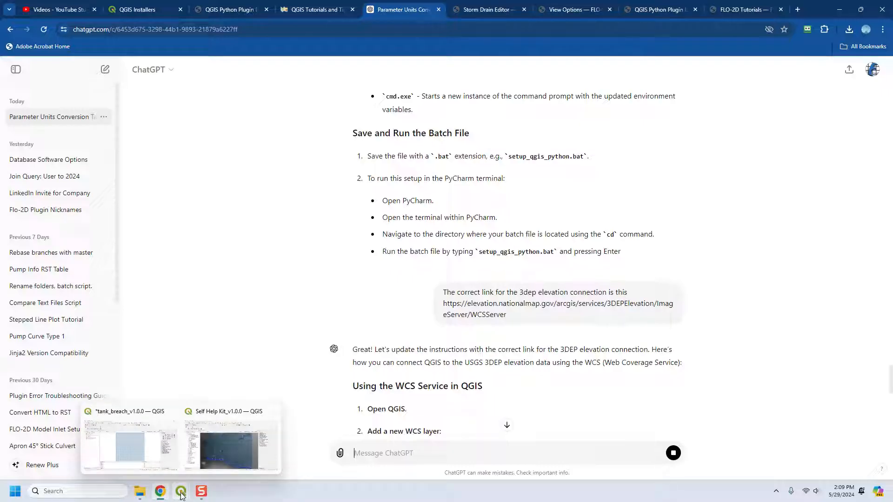
pyautogui.click(230, 448)
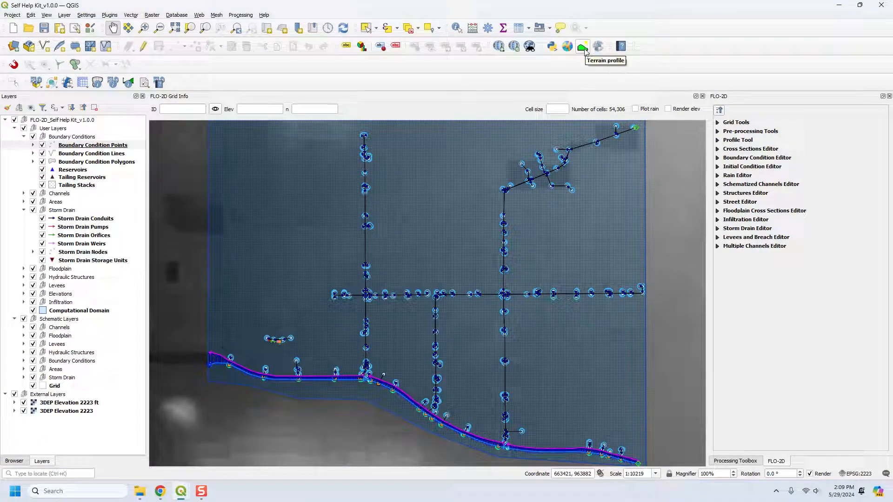
pyautogui.moveTo(892, 60); pyautogui.dragTo(581, 72)
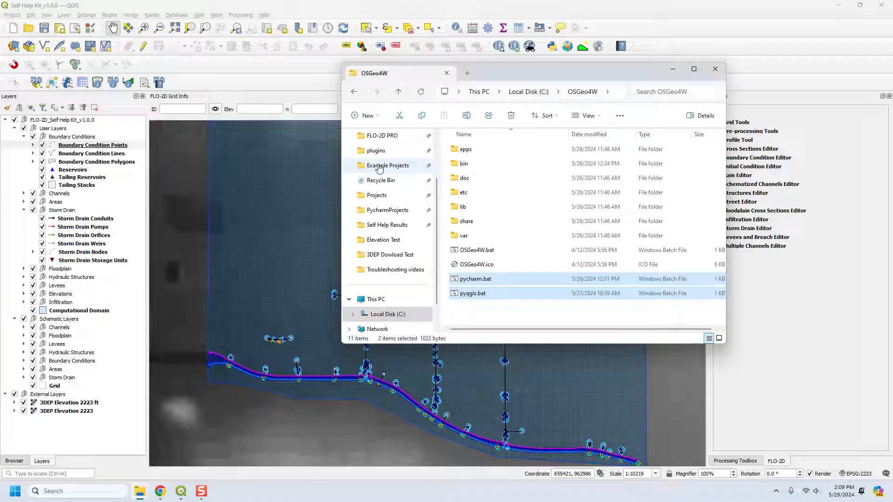
pyautogui.click(399, 194)
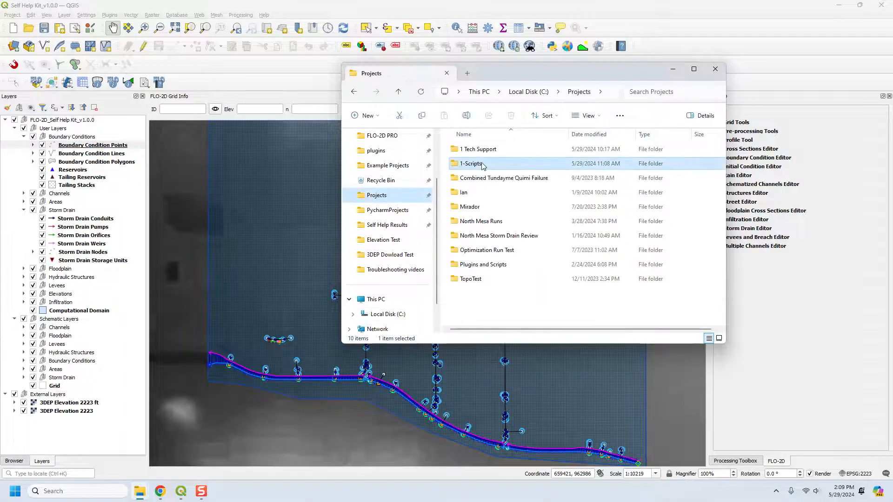
pyautogui.doubleClick(469, 163)
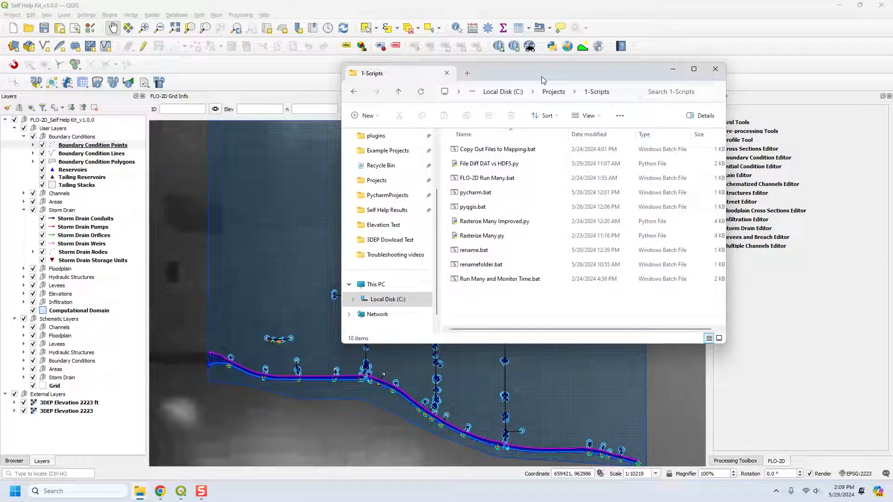
# Step: Select pycharm.bat and pyqgis.bat in the 1-Scripts folder and shift the explorer window aside over the map
pyautogui.click(475, 195)
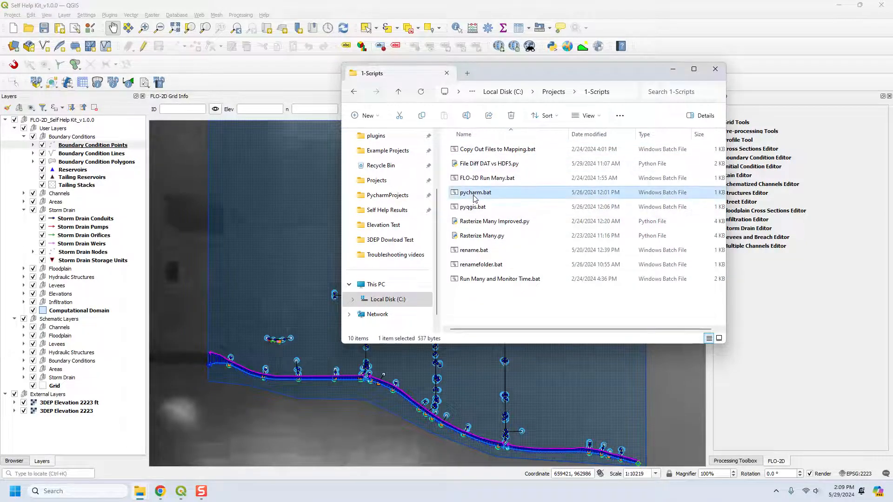
pyautogui.keyDown('ctrl'); pyautogui.click(473, 208); pyautogui.keyUp('ctrl')
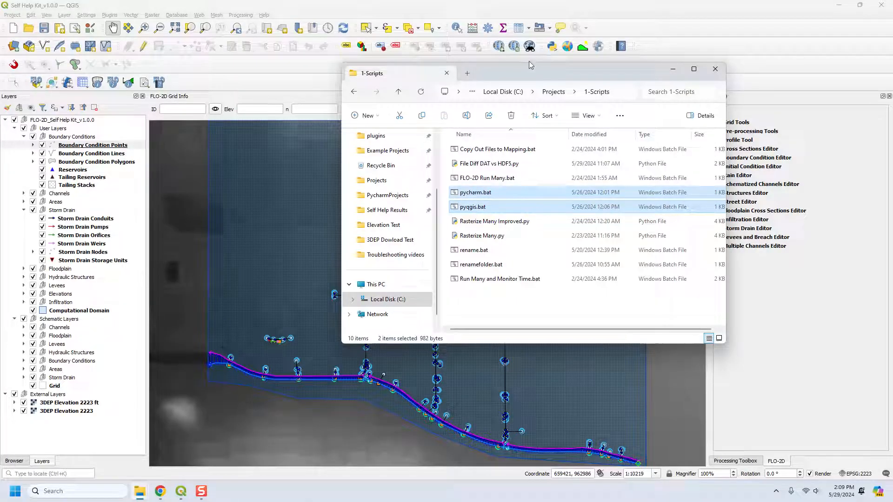
pyautogui.moveTo(521, 69); pyautogui.dragTo(559, 69)
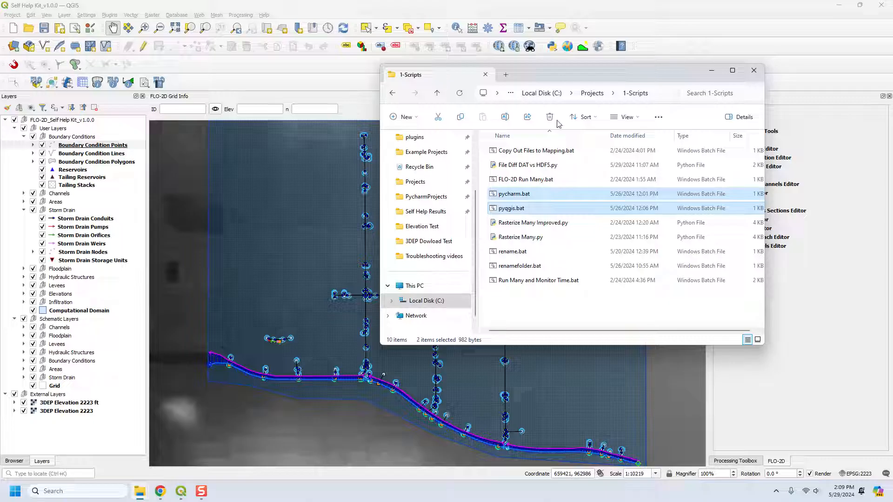
pyautogui.moveTo(549, 72); pyautogui.dragTo(591, 79)
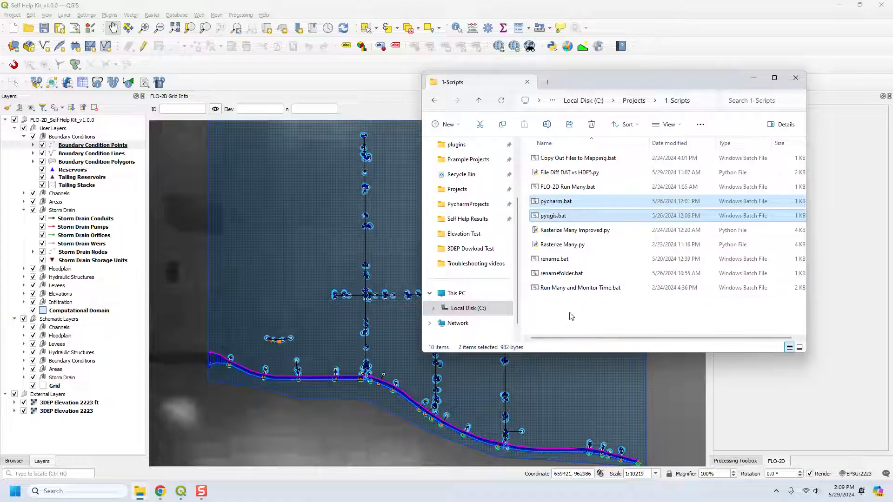
# Step: Open Copy Out Files to Mapping.bat in Notepad++, examine the whole script, and clear the editor and explorer windows off the QGIS project
pyautogui.click(563, 158)
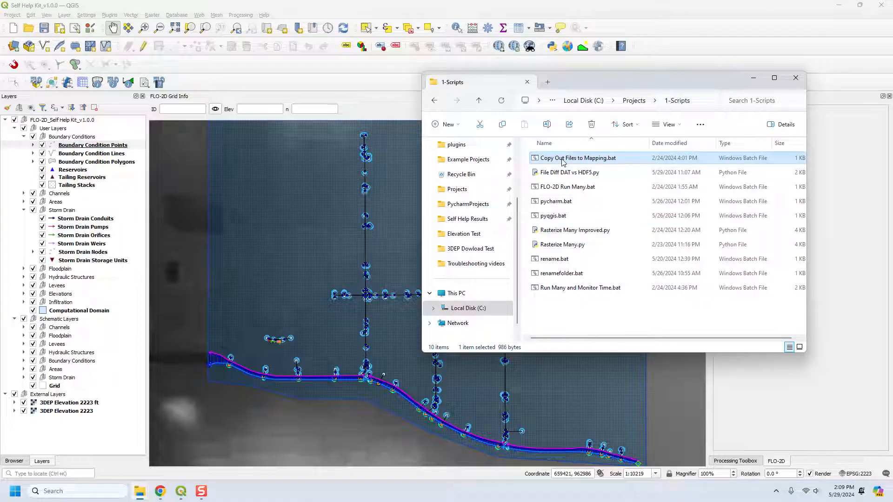
pyautogui.rightClick(562, 159)
pyautogui.click(583, 207)
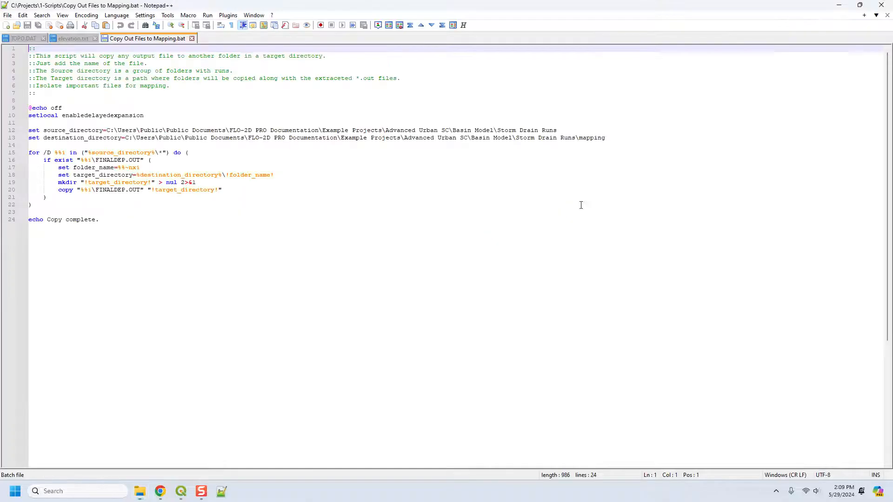
pyautogui.moveTo(106, 229); pyautogui.dragTo(43, 43)
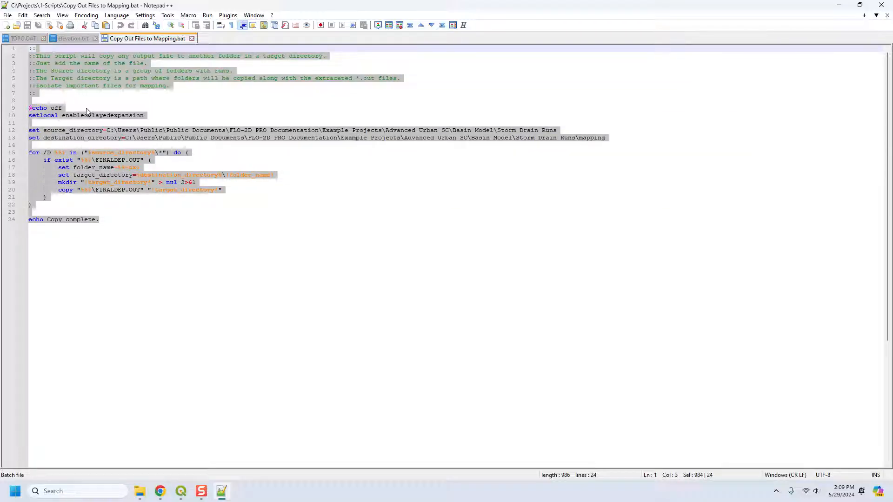
pyautogui.click(291, 146)
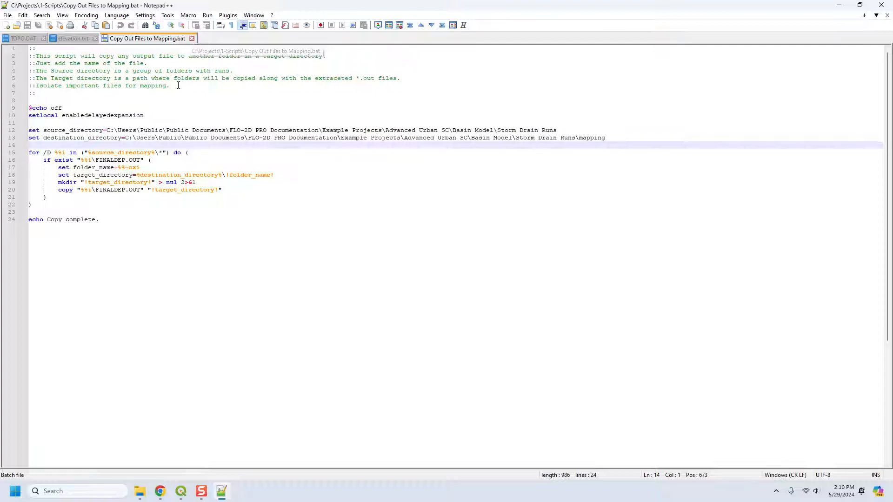
pyautogui.click(840, 7)
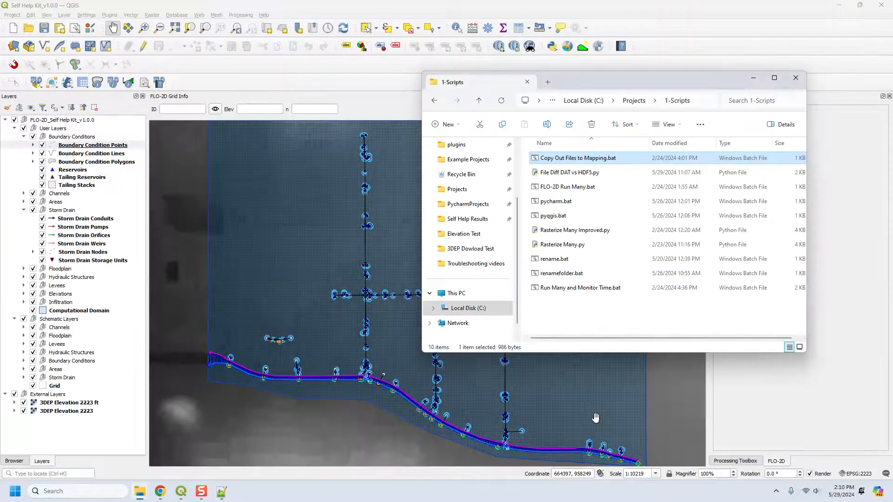
pyautogui.moveTo(576, 81); pyautogui.dragTo(892, 78)
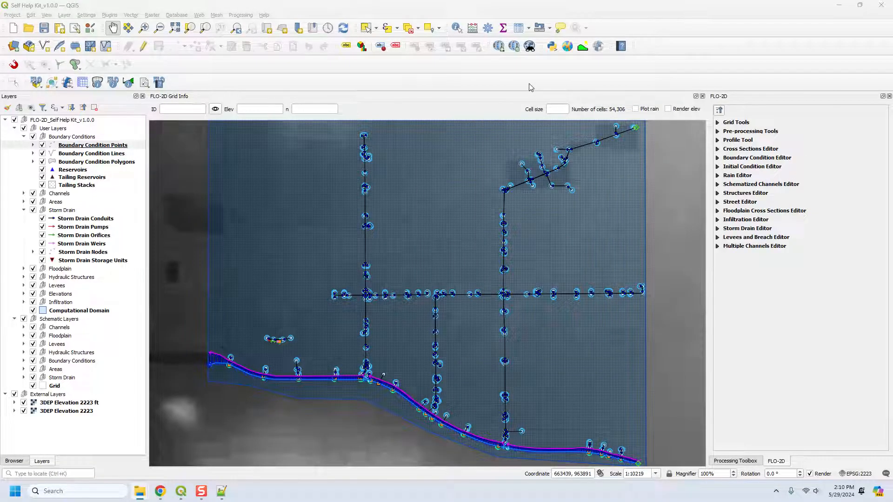
# Step: Open the Python Console, widen its script editor and look over the File Diff DAT vs HDF5.py script
pyautogui.click(552, 46)
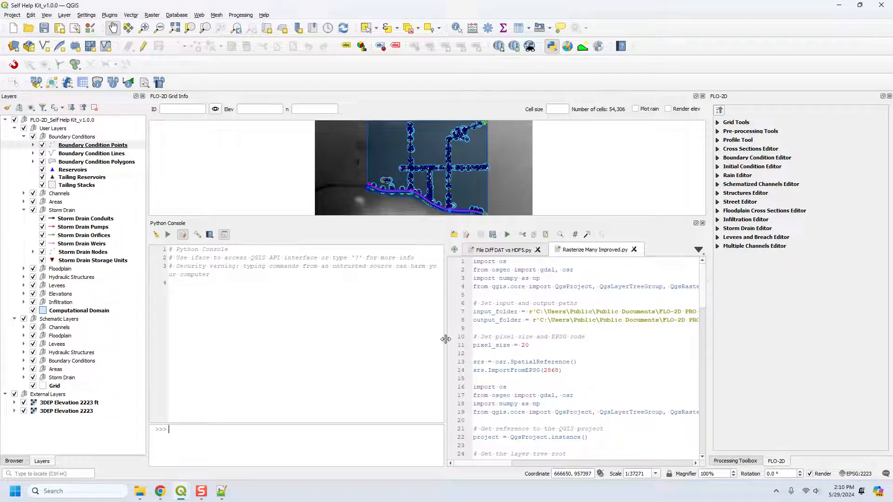
pyautogui.moveTo(446, 339); pyautogui.dragTo(389, 345)
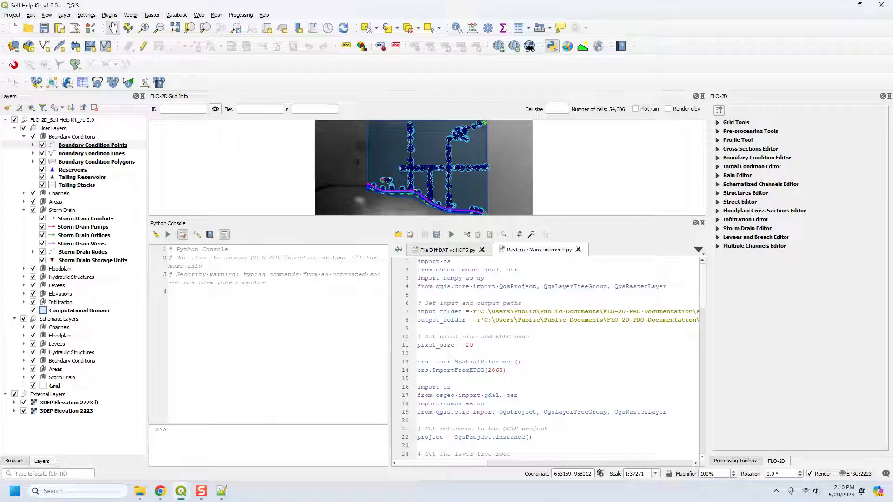
pyautogui.click(453, 251)
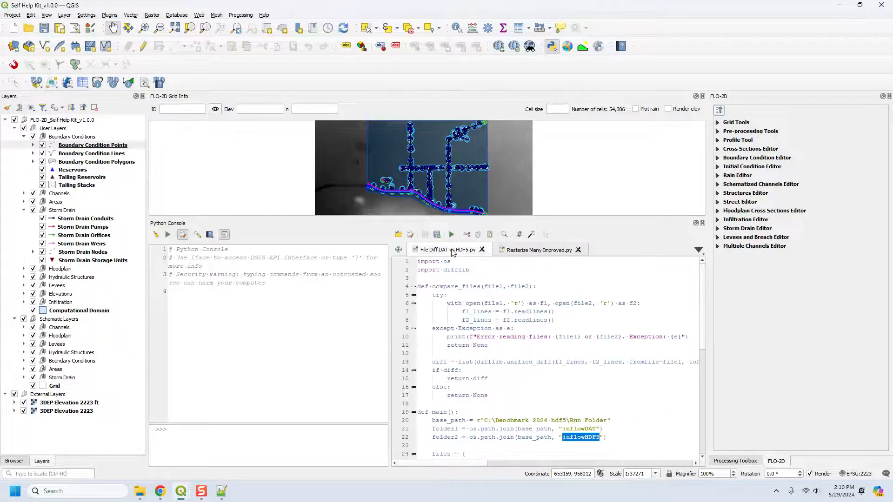
pyautogui.scroll(-3, 514, 398)
pyautogui.scroll(3, 510, 354)
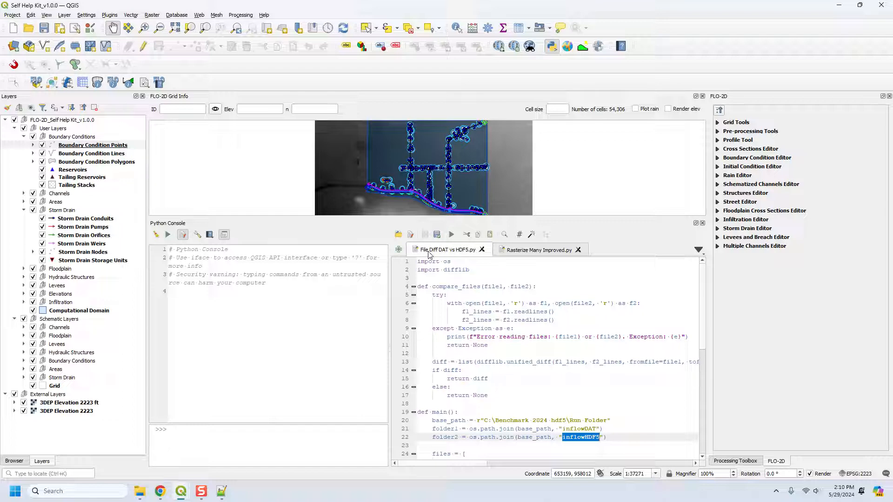
pyautogui.scroll(-4, 532, 380)
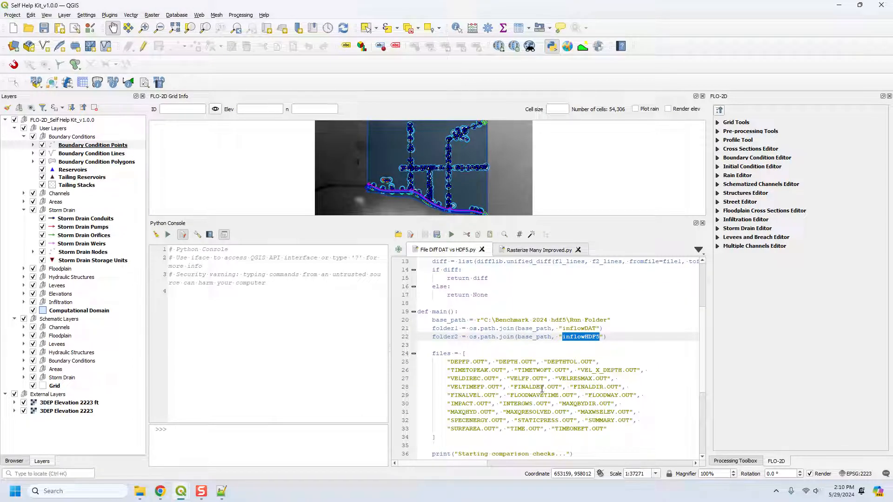
# Step: Highlight the inflowDAT and inflowHDF5 folder names in the script and examine its list of output files and comparison loop
pyautogui.moveTo(604, 328); pyautogui.dragTo(562, 328)
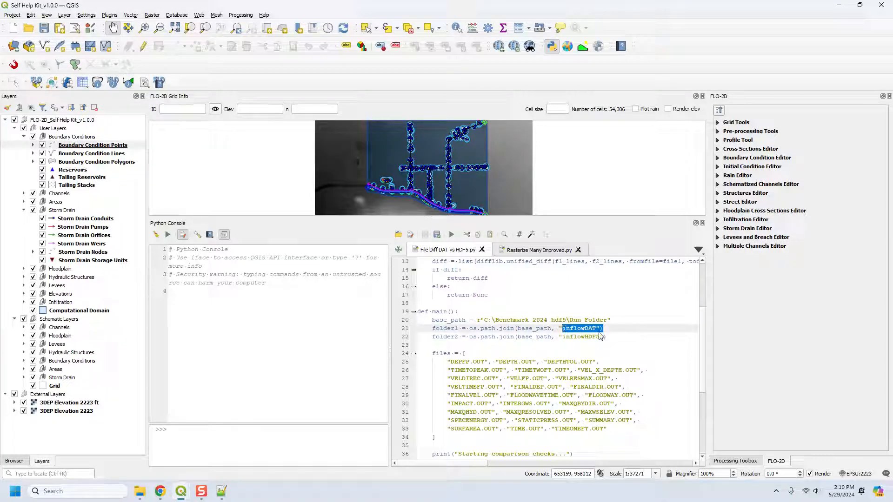
pyautogui.moveTo(612, 337); pyautogui.dragTo(558, 337)
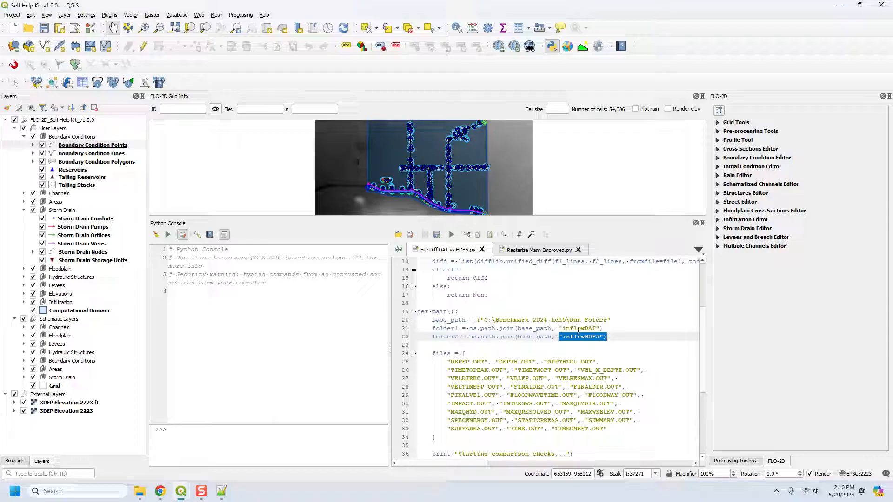
pyautogui.click(603, 346)
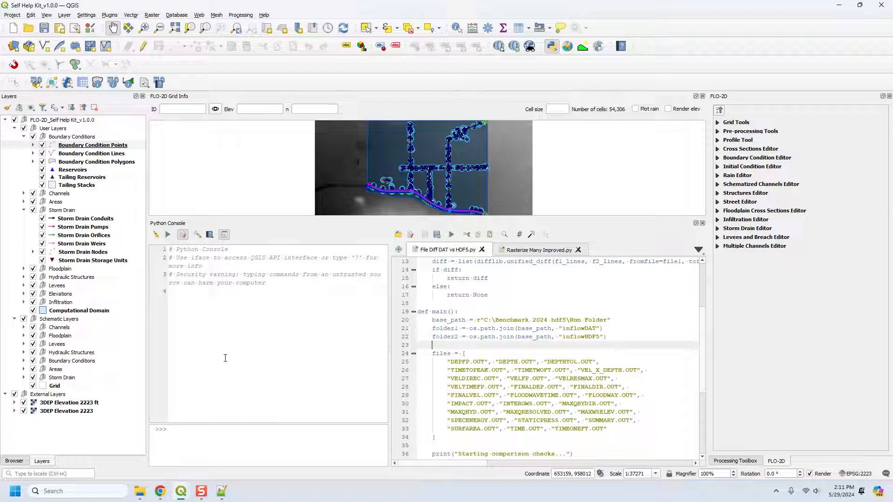
pyautogui.scroll(-3, 515, 373)
pyautogui.scroll(-3, 515, 374)
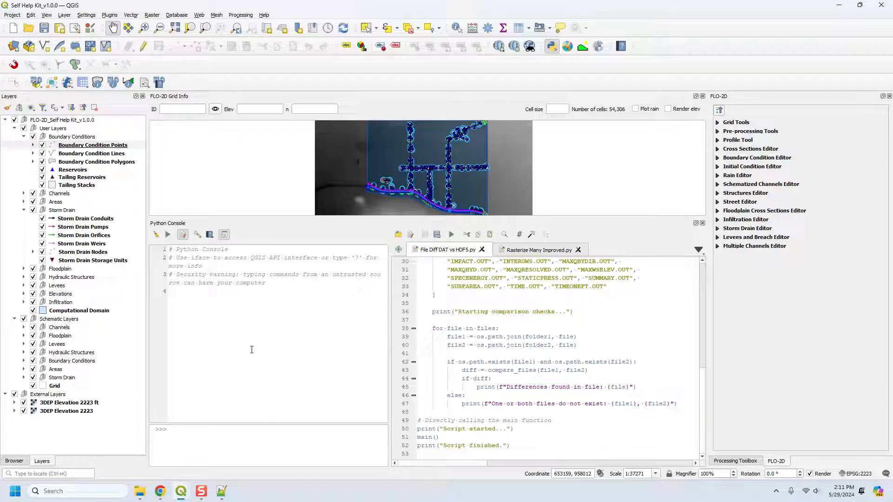
pyautogui.scroll(3, 553, 358)
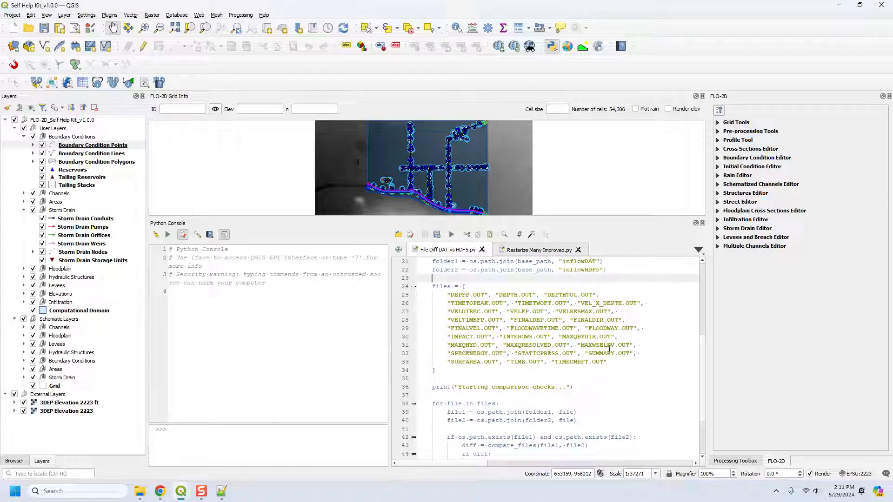
pyautogui.scroll(7, 604, 404)
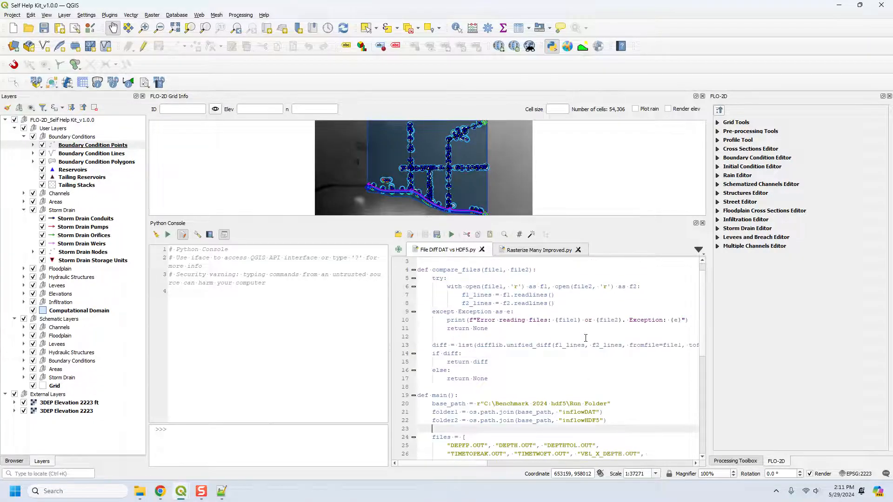
# Step: Show the Rasterize Many Improved.py script and highlight Storm Drain Runs\mapping at the end of its input folder path
pyautogui.click(524, 255)
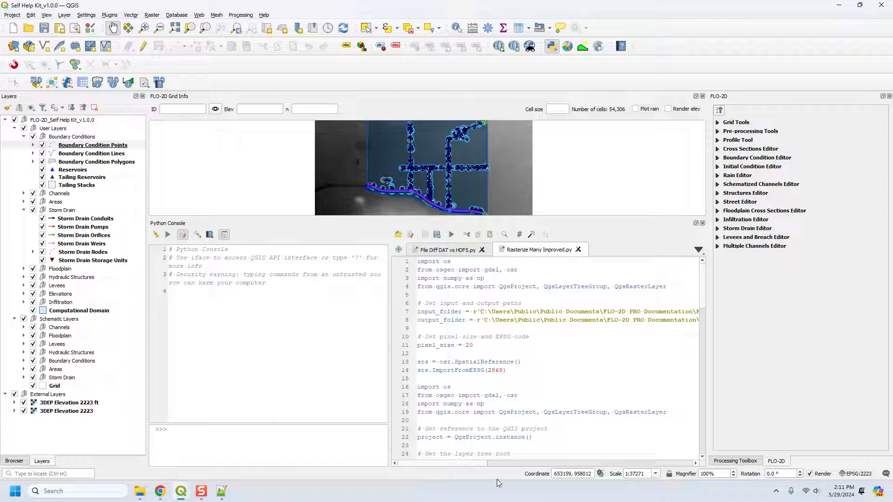
pyautogui.moveTo(468, 463); pyautogui.dragTo(576, 451)
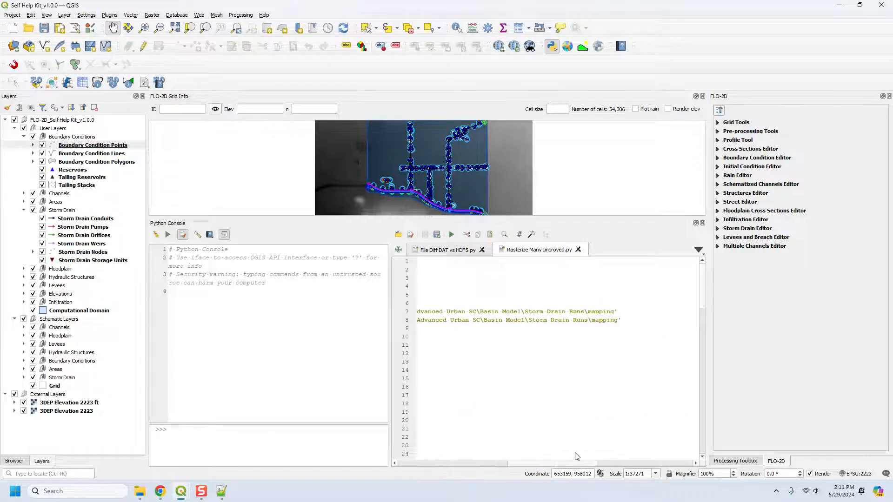
pyautogui.moveTo(527, 312); pyautogui.dragTo(614, 312)
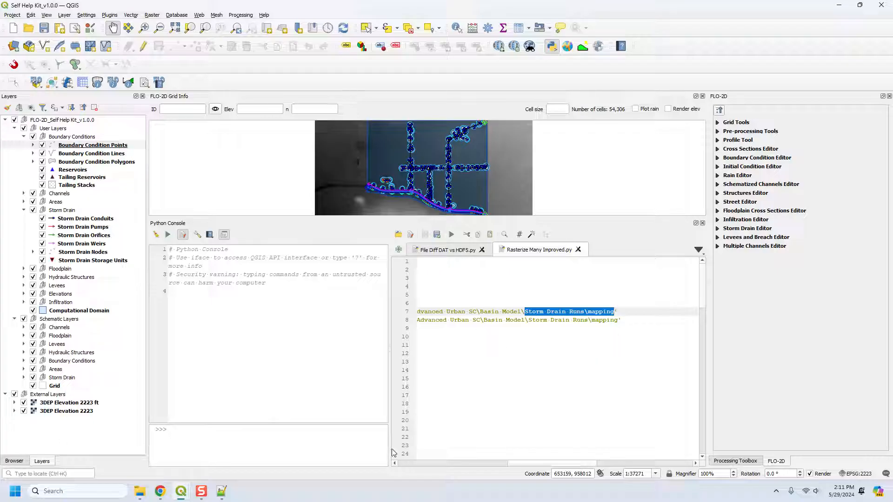
pyautogui.moveTo(509, 464); pyautogui.dragTo(362, 458)
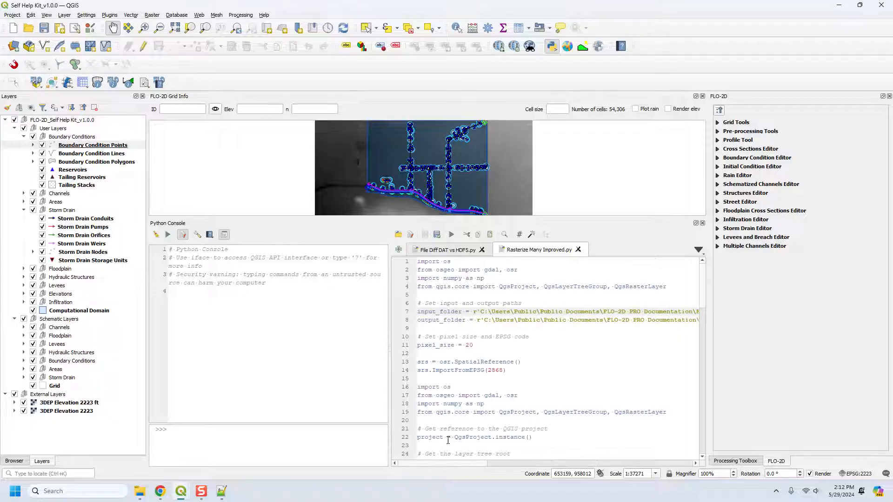
# Step: Read through the rest of the rasterizing script down to its last line, and close the Python Console
pyautogui.scroll(-2, 484, 409)
pyautogui.scroll(-7, 484, 410)
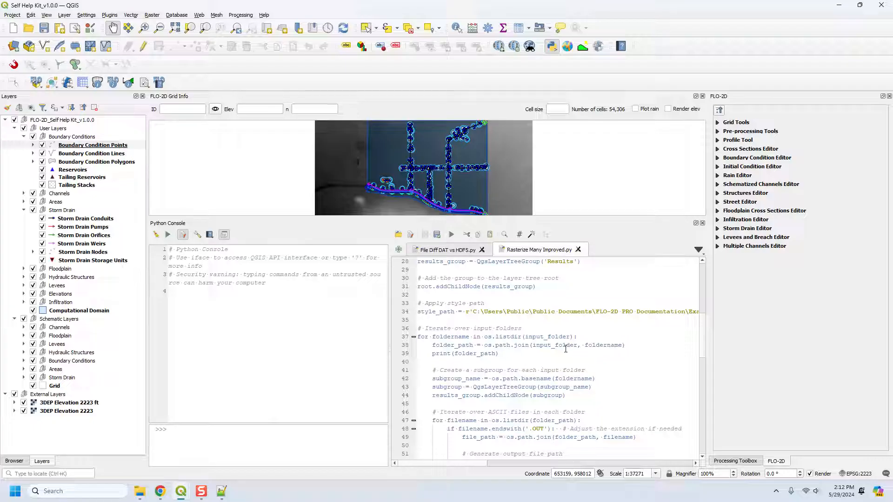
pyautogui.scroll(-4, 565, 351)
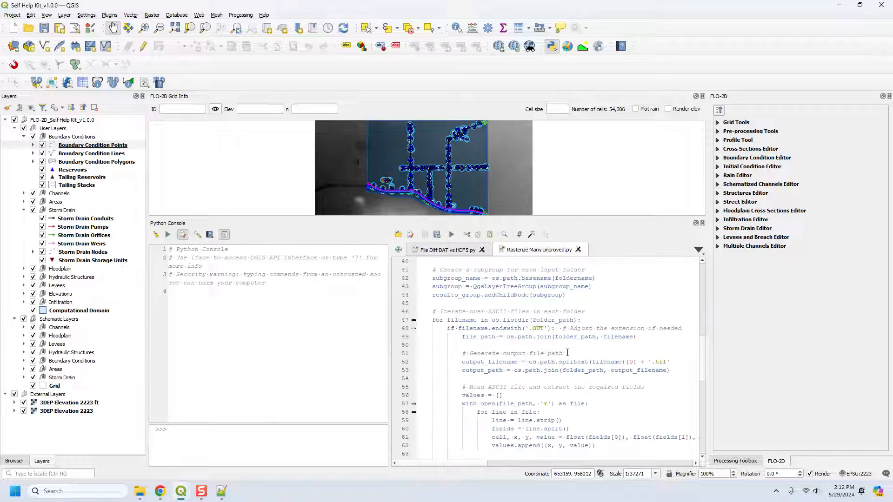
pyautogui.scroll(-6, 568, 352)
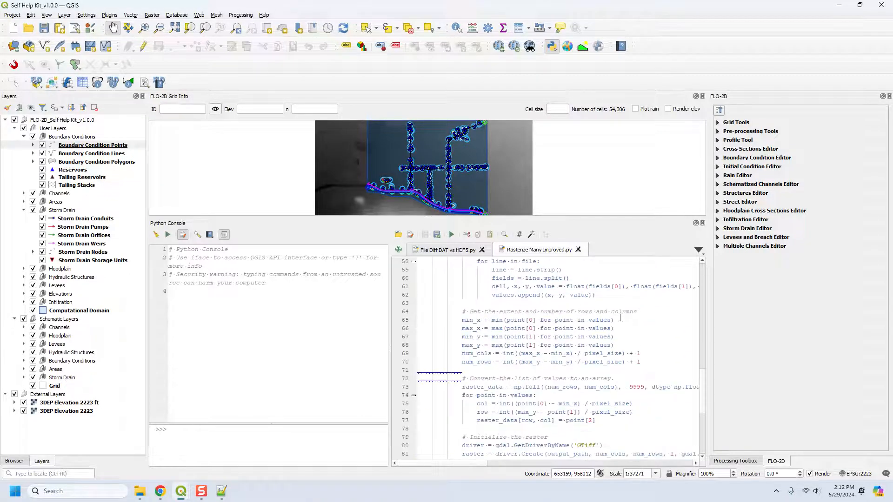
pyautogui.scroll(-4, 581, 386)
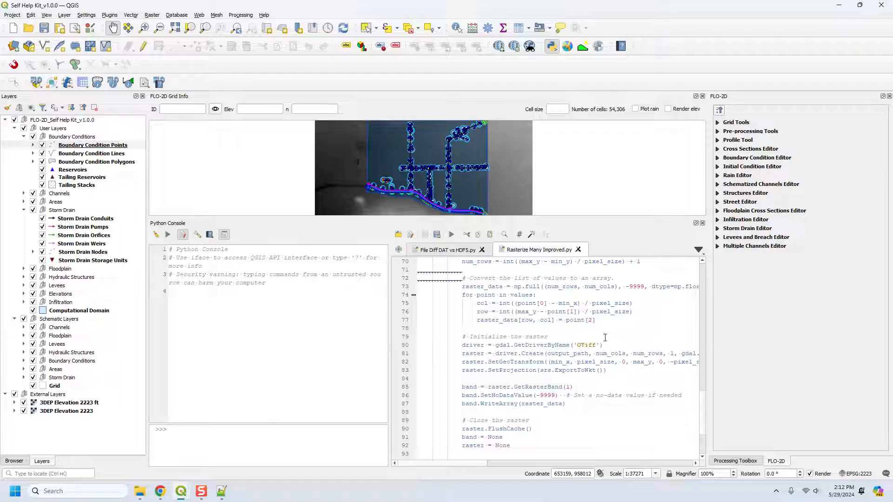
pyautogui.scroll(-2, 566, 357)
pyautogui.scroll(-2, 537, 408)
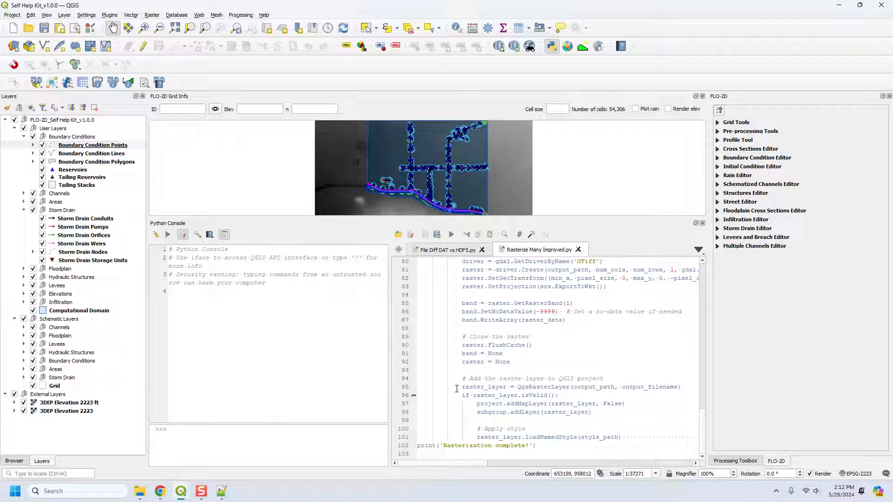
pyautogui.scroll(14, 461, 388)
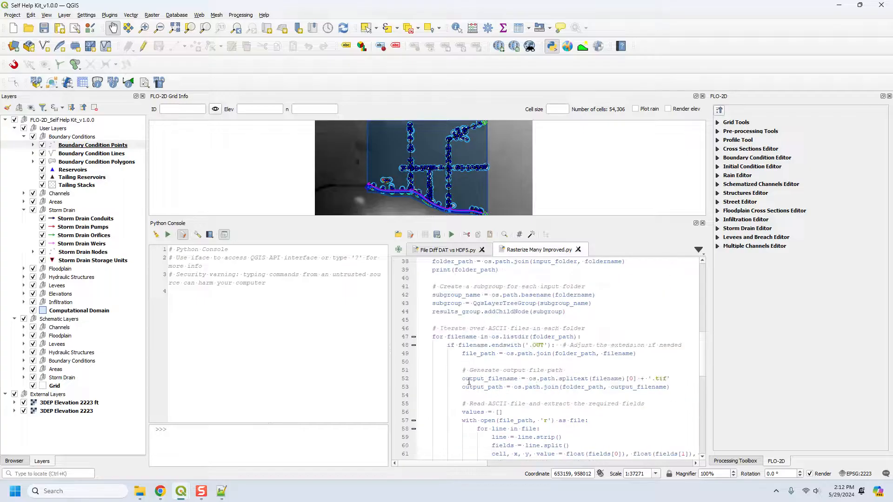
pyautogui.scroll(4, 524, 351)
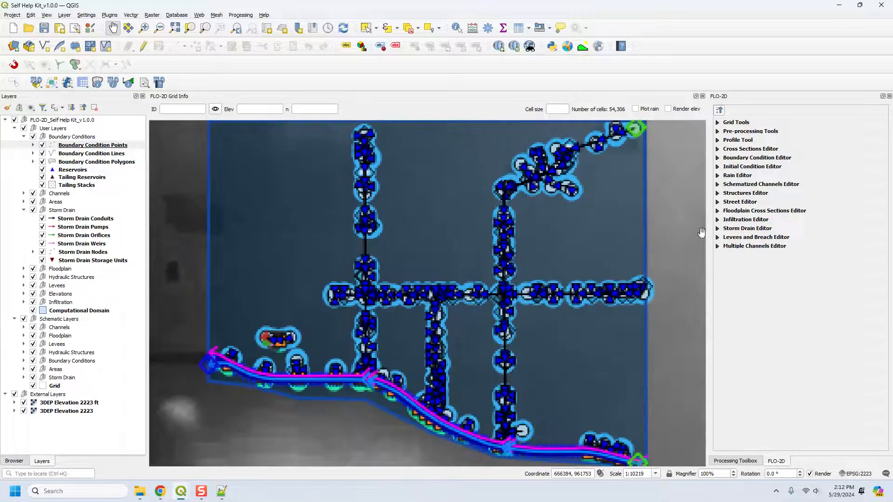
pyautogui.click(702, 223)
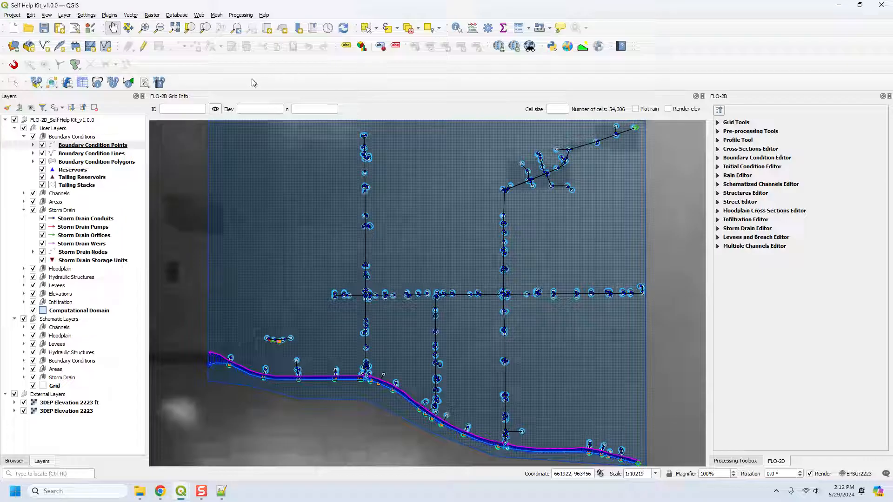
# Step: Review the available project, edit and view commands, the lists of panels and toolbars, and the options for adding layers
pyautogui.click(12, 15)
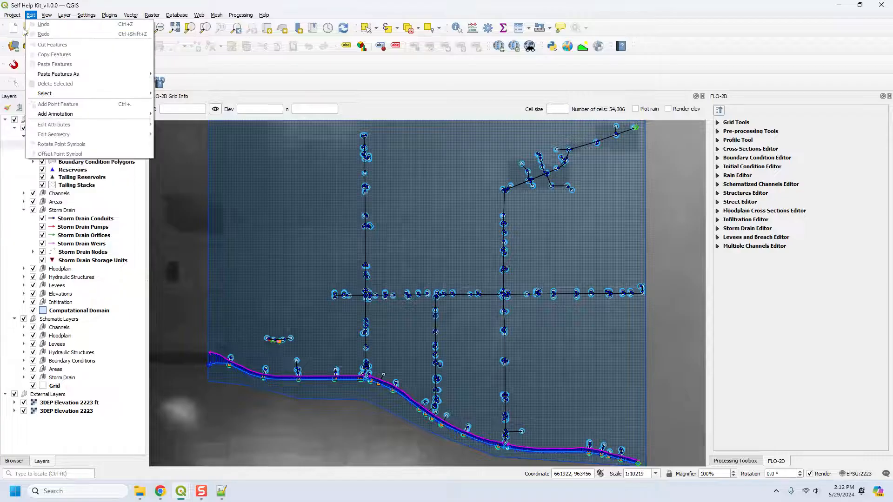
pyautogui.moveTo(31, 17)
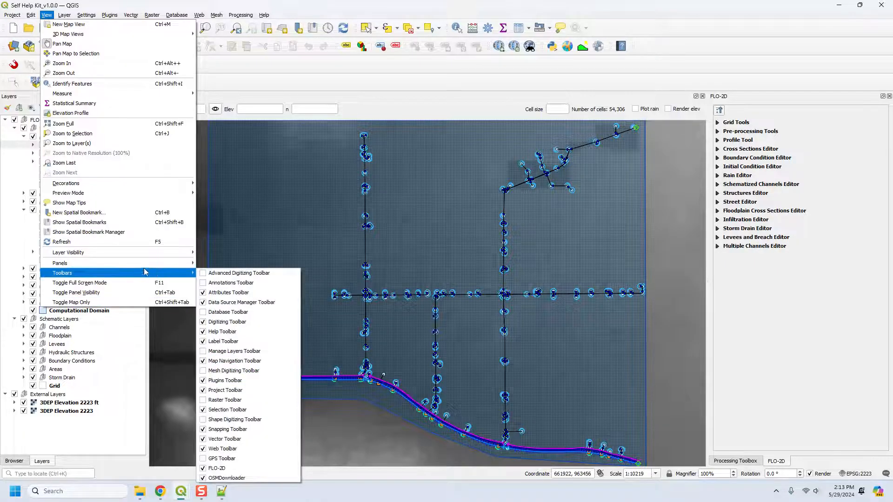
pyautogui.moveTo(145, 266)
pyautogui.rightClick(279, 74)
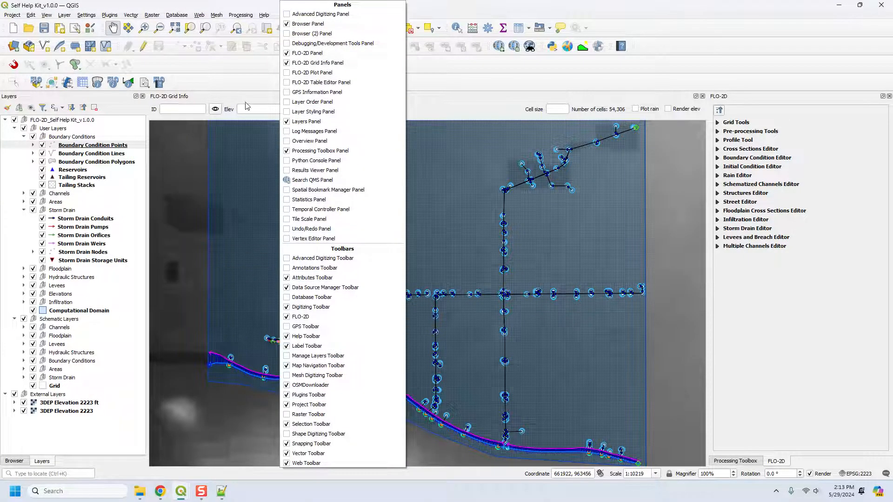
pyautogui.click(45, 11)
pyautogui.click(47, 15)
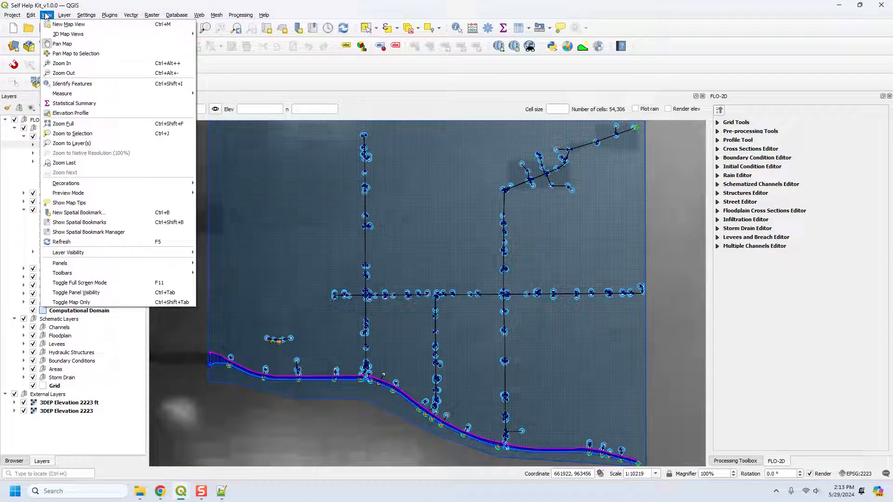
pyautogui.moveTo(62, 18)
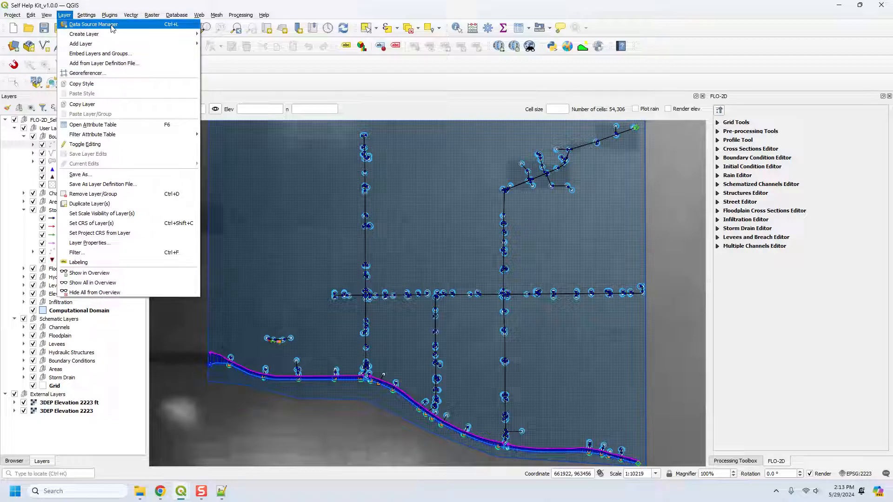
pyautogui.moveTo(115, 45)
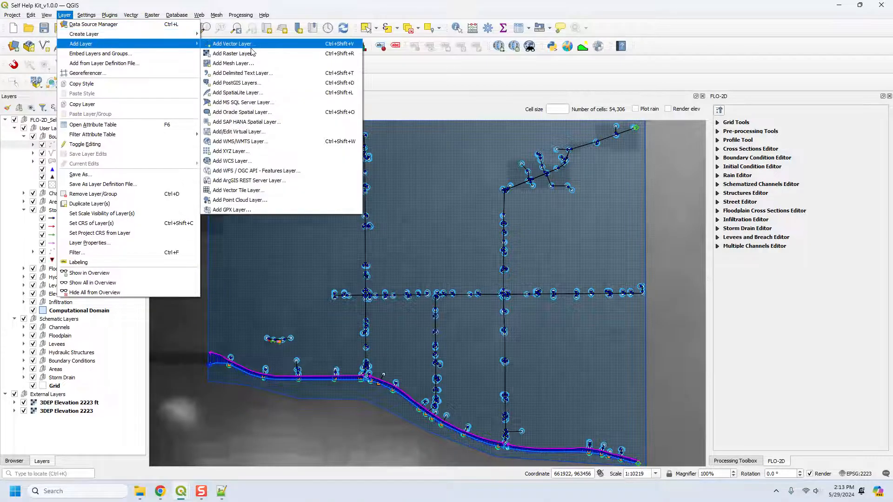
pyautogui.click(380, 93)
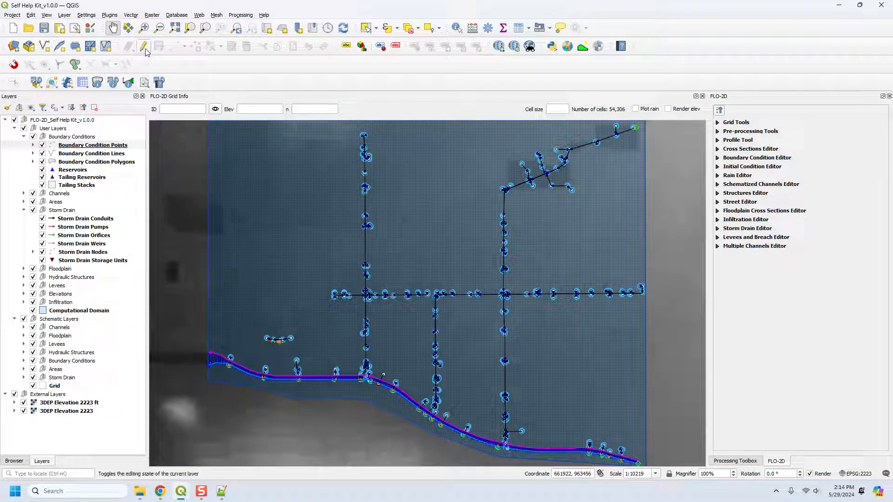
# Step: Look over the user profile choices, open the program options and examine the CRS Handling and General settings
pyautogui.click(82, 17)
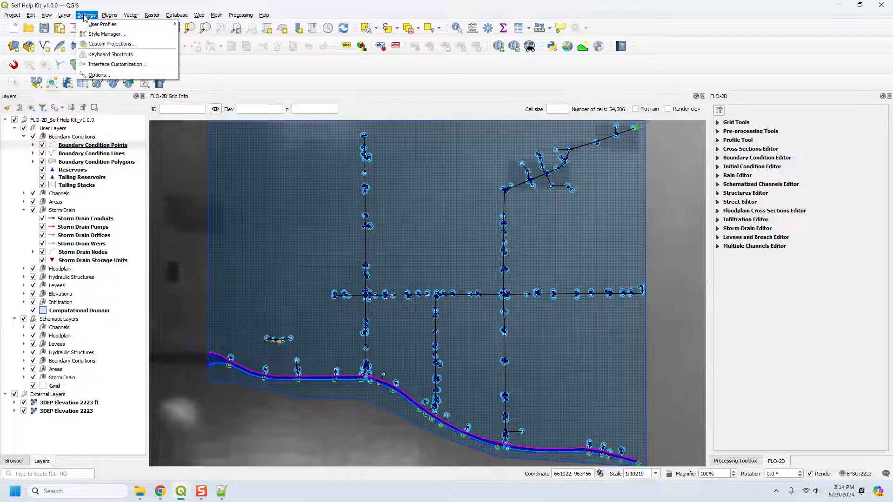
pyautogui.moveTo(94, 27)
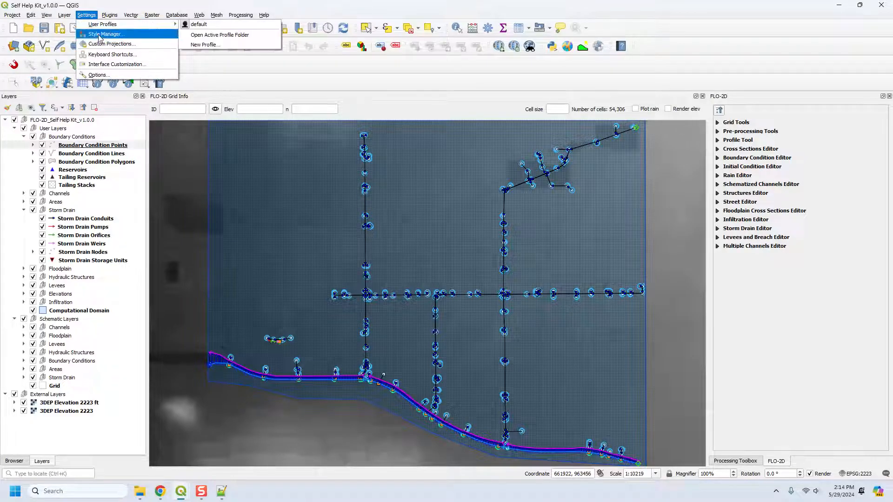
pyautogui.click(99, 75)
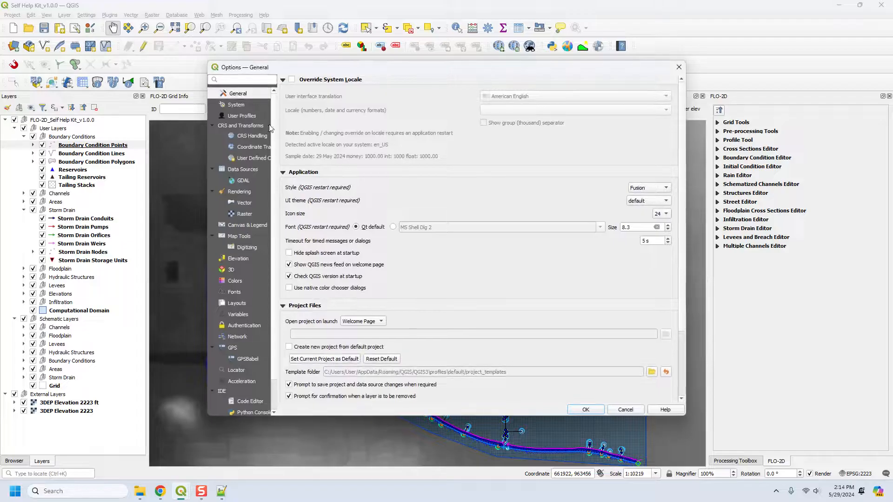
pyautogui.click(254, 137)
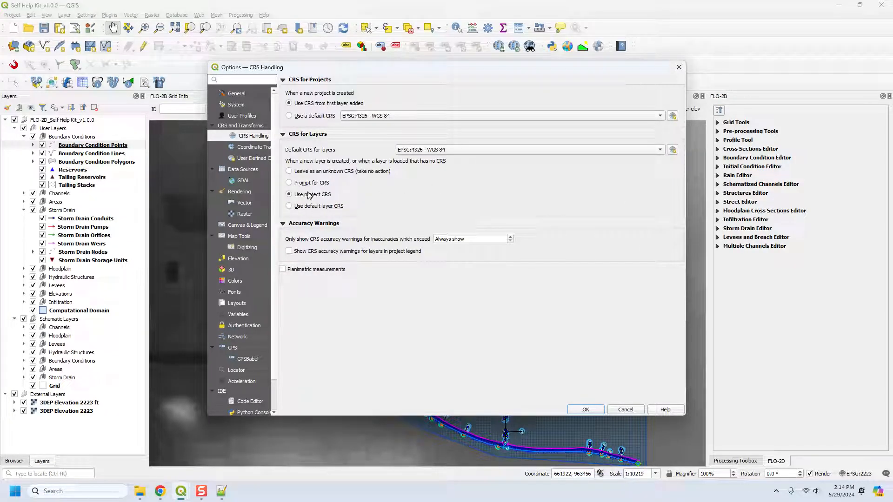
pyautogui.click(235, 94)
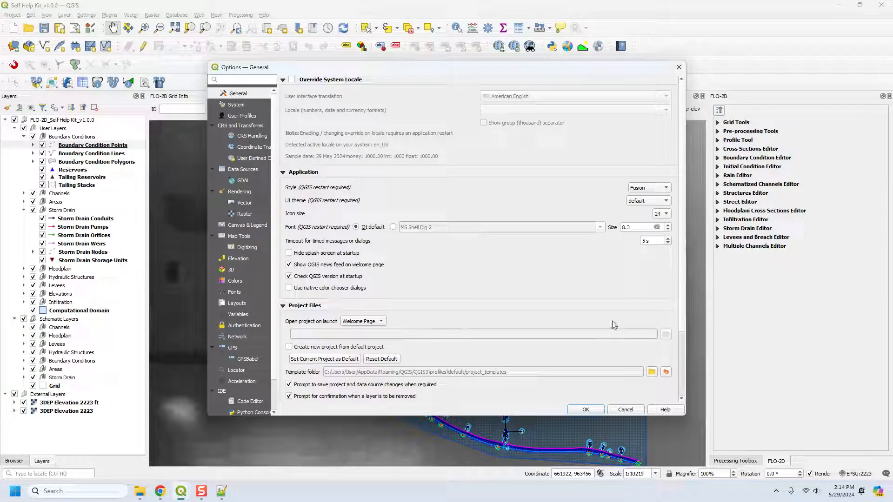
# Step: Accept the program options and open the View Options page in the FLO-2D Plugin Version 1.0.0 online documentation
pyautogui.click(586, 410)
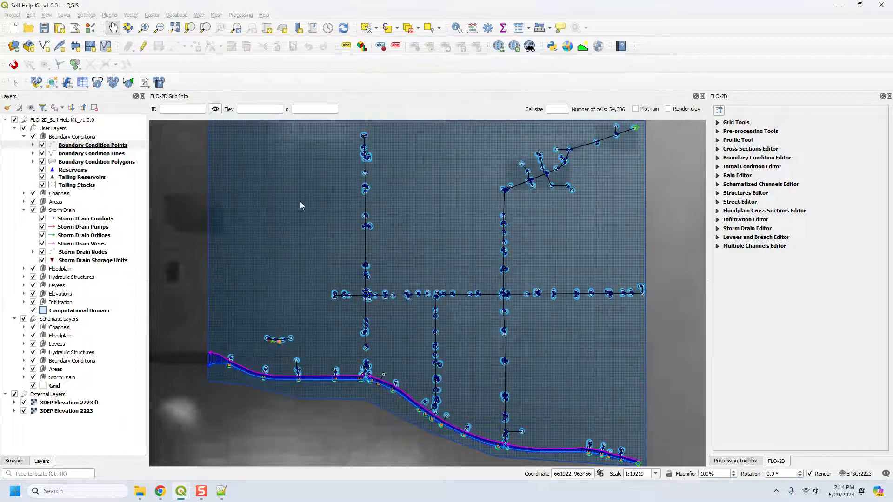
pyautogui.click(158, 83)
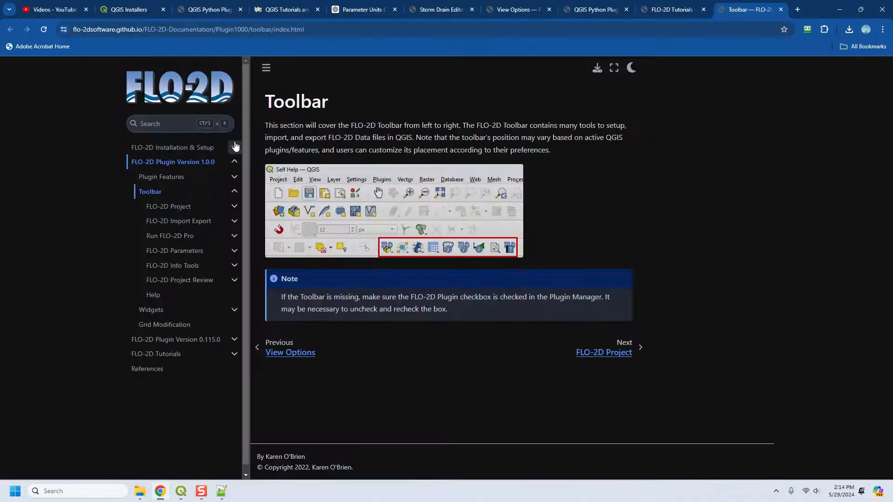
pyautogui.click(182, 177)
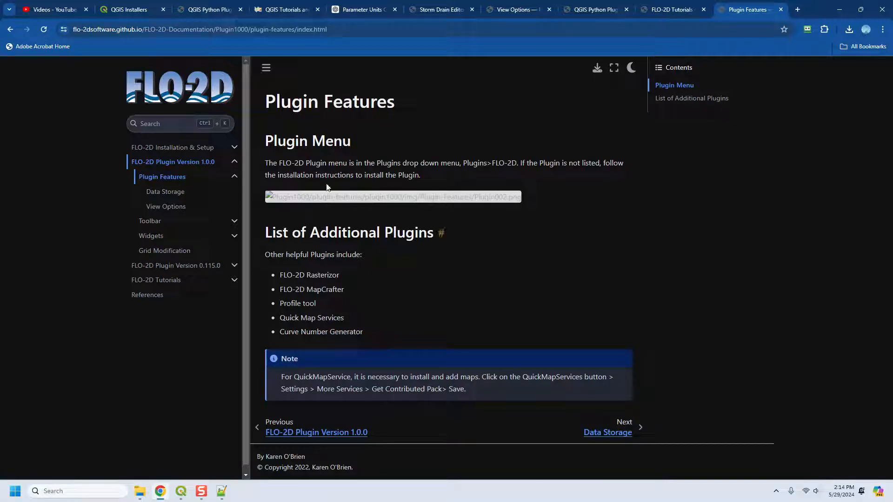
pyautogui.click(165, 206)
# Step: Read the documentation on screen resolution problems, recommended general settings and retrieving missing plugin panels or toolbars
pyautogui.scroll(-15, 530, 243)
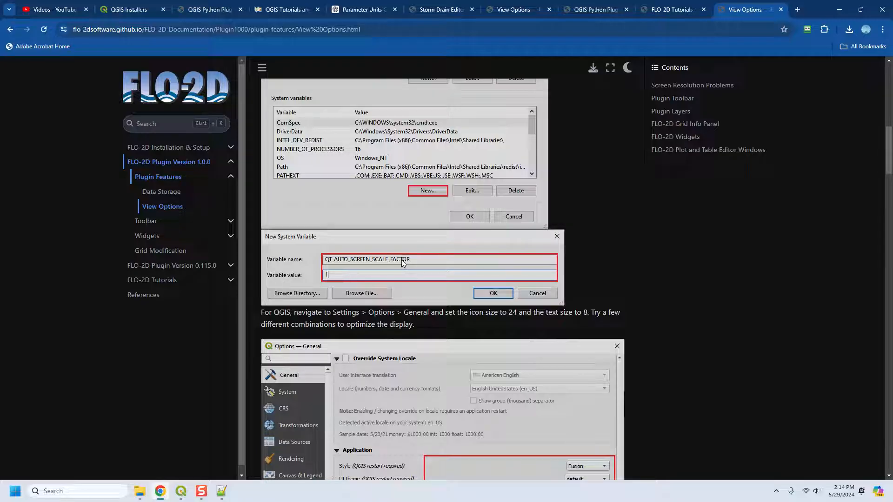
pyautogui.scroll(-1, 400, 267)
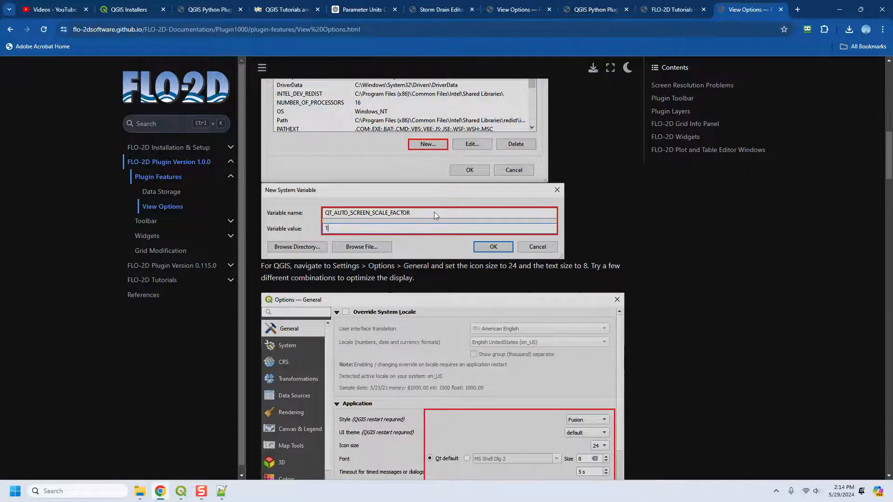
pyautogui.scroll(6, 436, 215)
pyautogui.scroll(7, 434, 215)
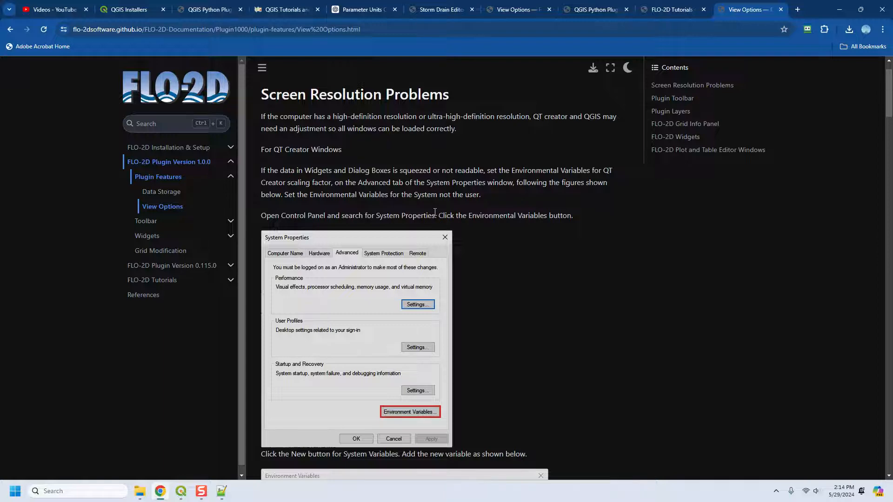
pyautogui.scroll(-15, 458, 346)
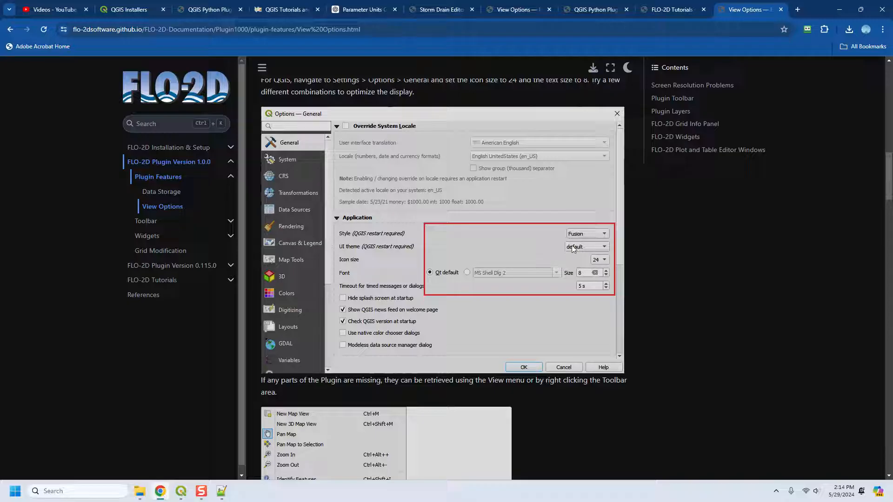
pyautogui.scroll(-10, 573, 249)
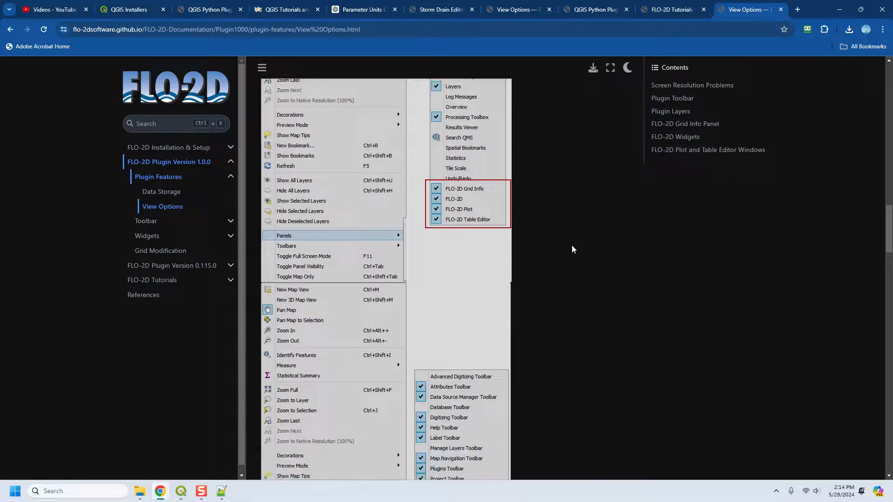
pyautogui.scroll(5, 571, 244)
pyautogui.scroll(3, 458, 177)
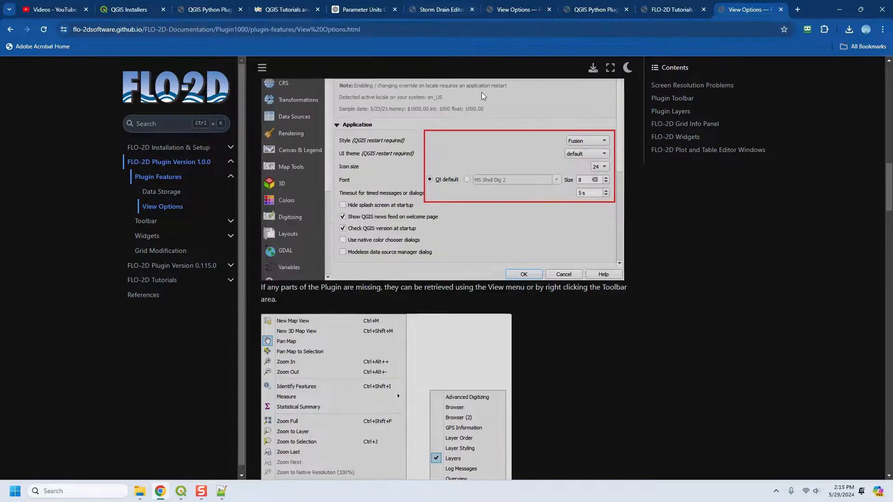
# Step: Switch back to the Self Help Kit_v1.0.0 project in QGIS and review its plugin, vector, raster, database, web and processing commands
pyautogui.moveTo(180, 492)
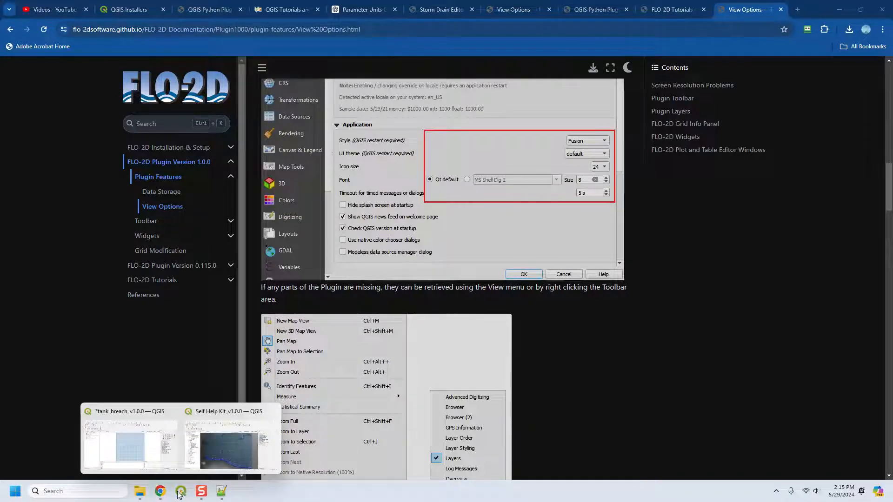
pyautogui.click(239, 431)
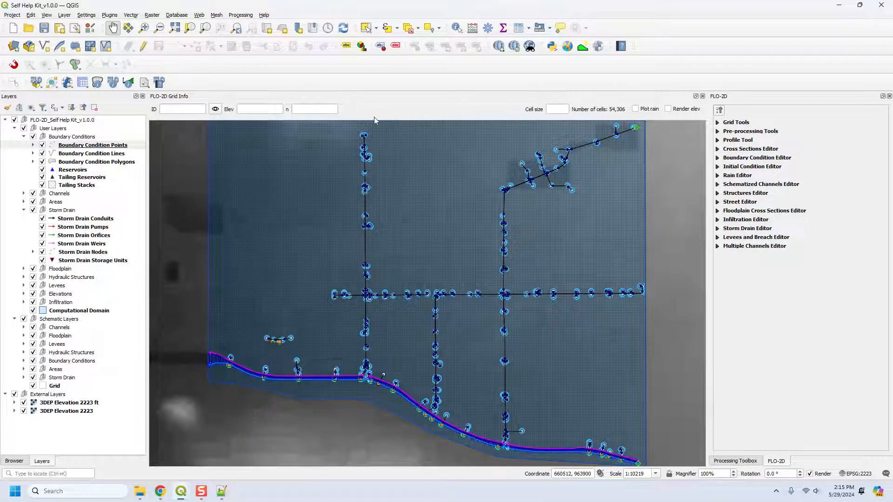
pyautogui.click(111, 15)
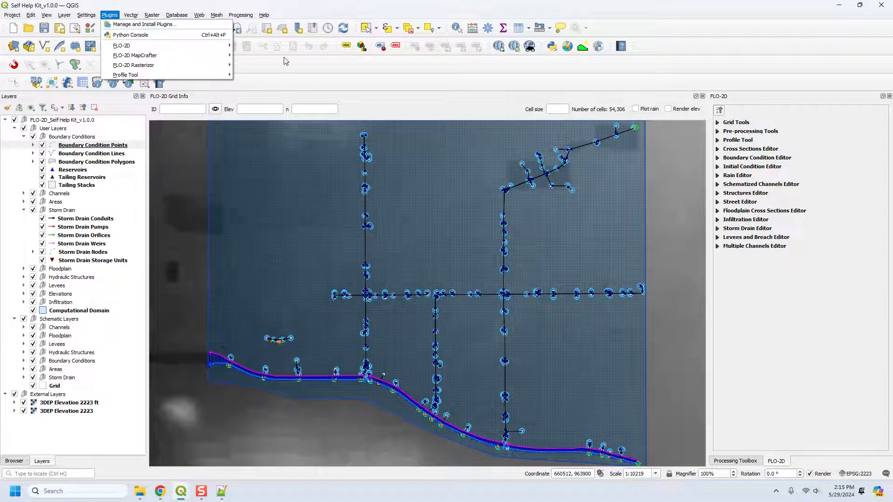
pyautogui.click(285, 76)
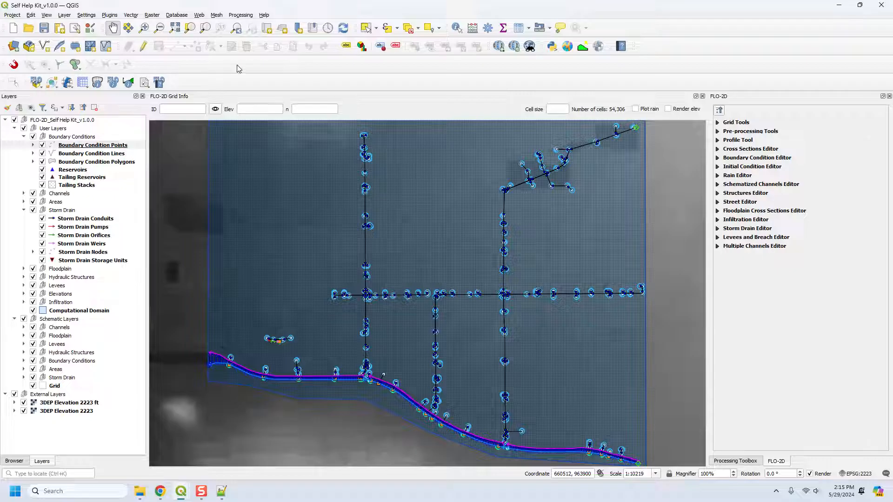
pyautogui.click(131, 16)
pyautogui.moveTo(164, 28)
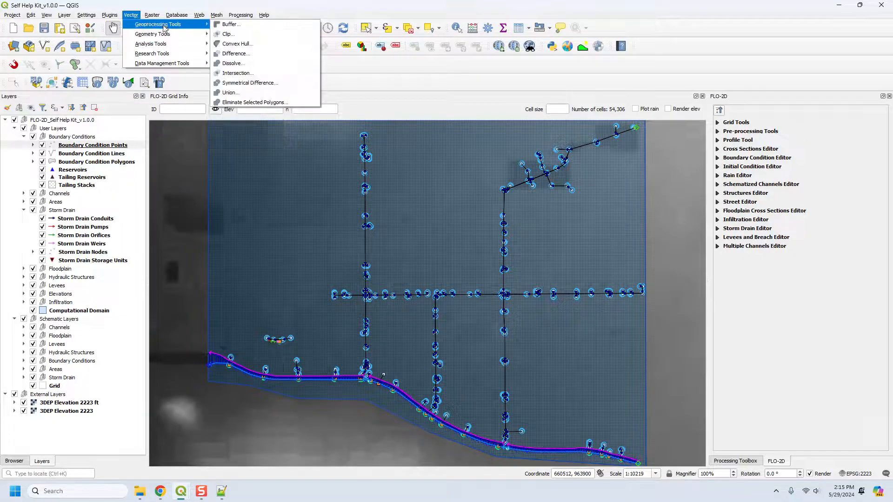
pyautogui.click(153, 17)
pyautogui.click(152, 16)
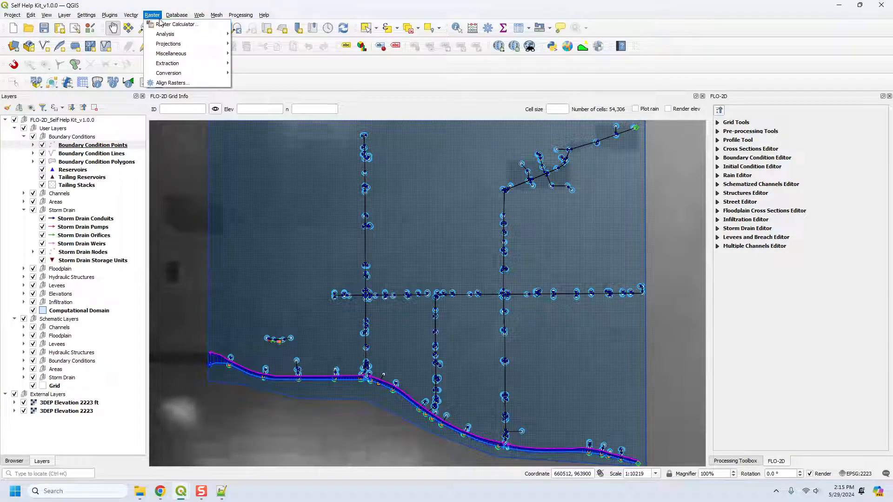
pyautogui.moveTo(172, 19)
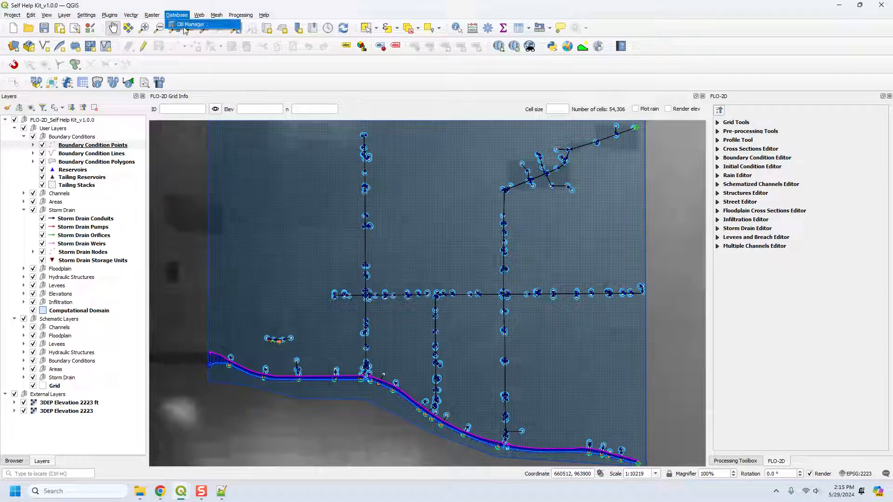
pyautogui.moveTo(200, 17)
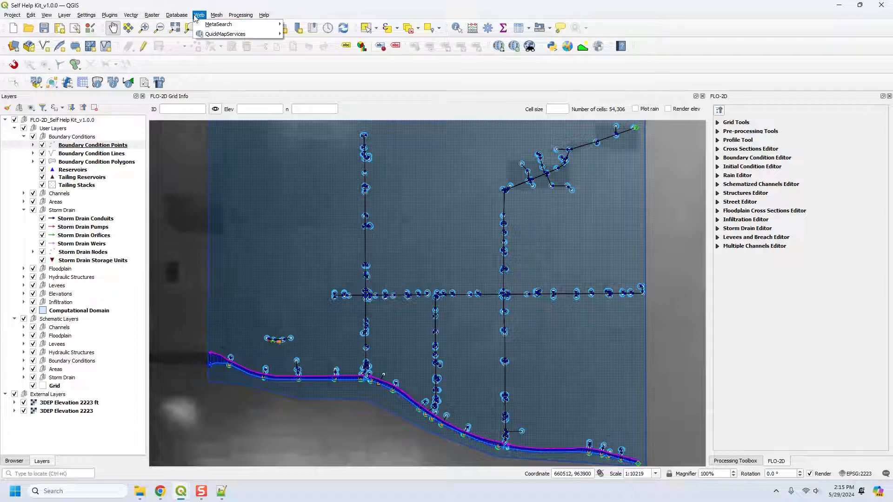
pyautogui.moveTo(241, 15)
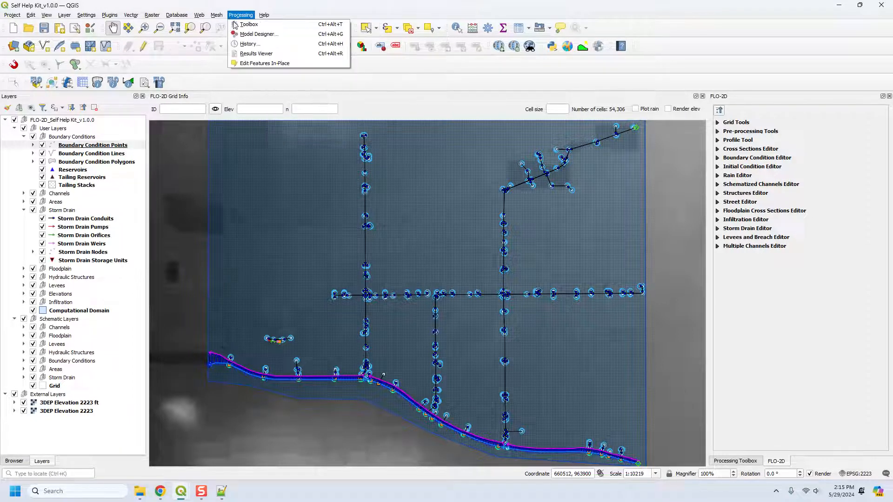
pyautogui.click(455, 79)
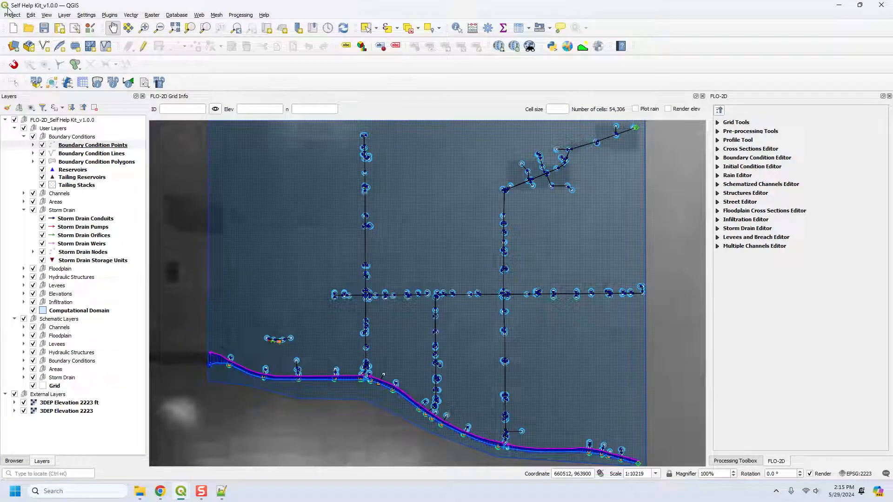
# Step: Pan around the map and zoom in on the branching storm drain network in the northeast of the domain
pyautogui.moveTo(605, 260); pyautogui.dragTo(418, 259)
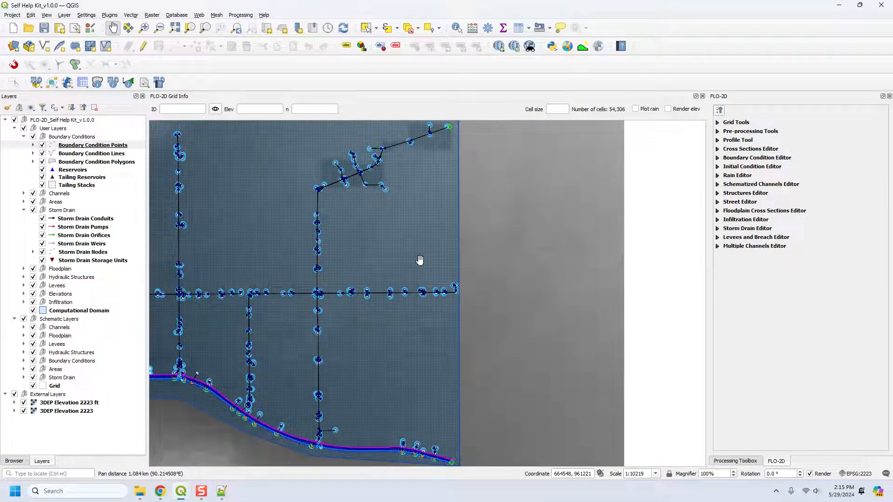
pyautogui.click(144, 27)
pyautogui.moveTo(478, 222); pyautogui.dragTo(661, 243)
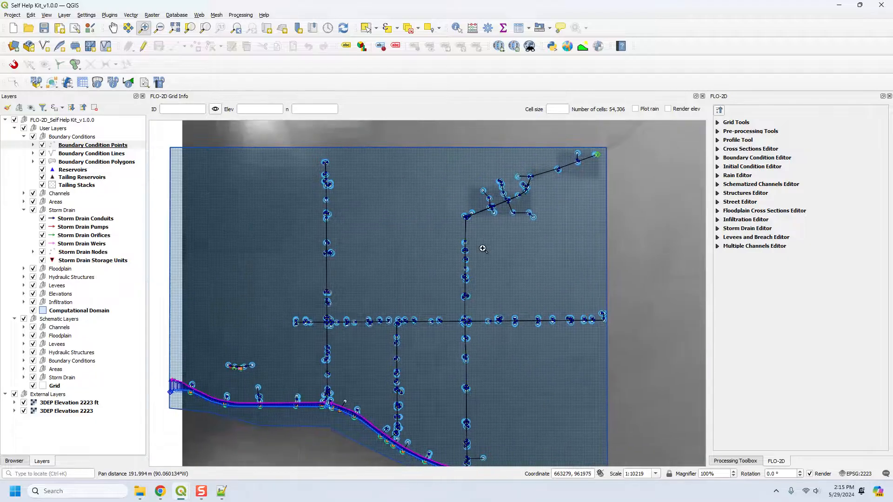
pyautogui.moveTo(461, 216); pyautogui.dragTo(320, 264)
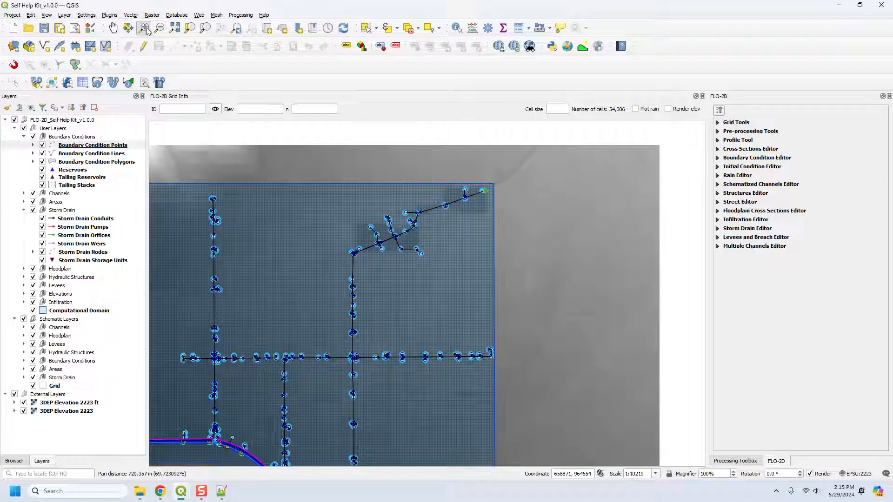
pyautogui.moveTo(558, 199); pyautogui.dragTo(400, 333)
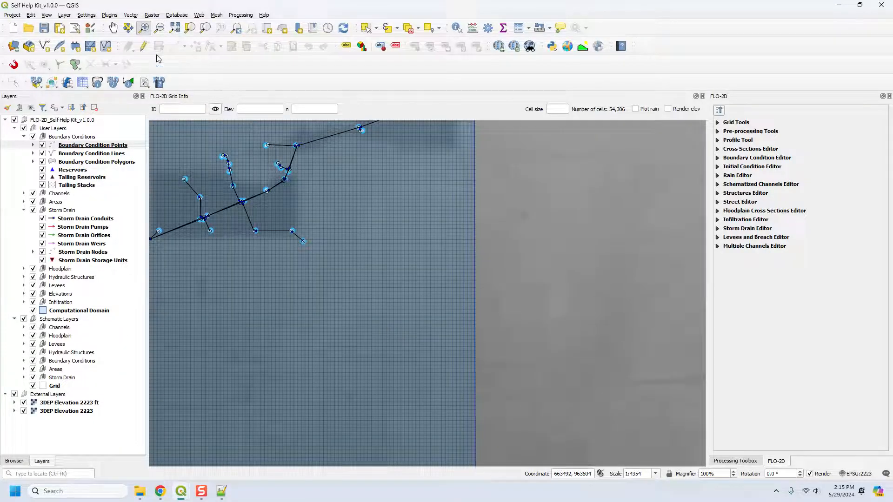
# Step: Show the full map extent and zoom to the Computational Domain layer
pyautogui.click(176, 28)
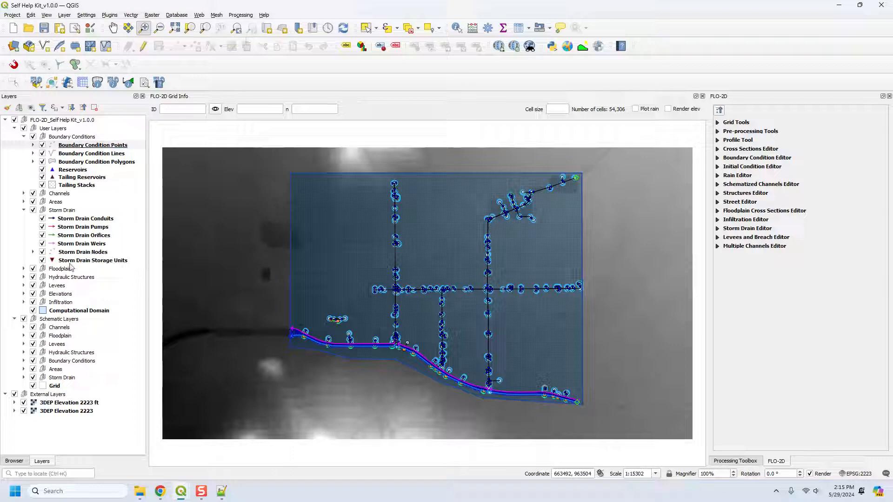
pyautogui.click(66, 311)
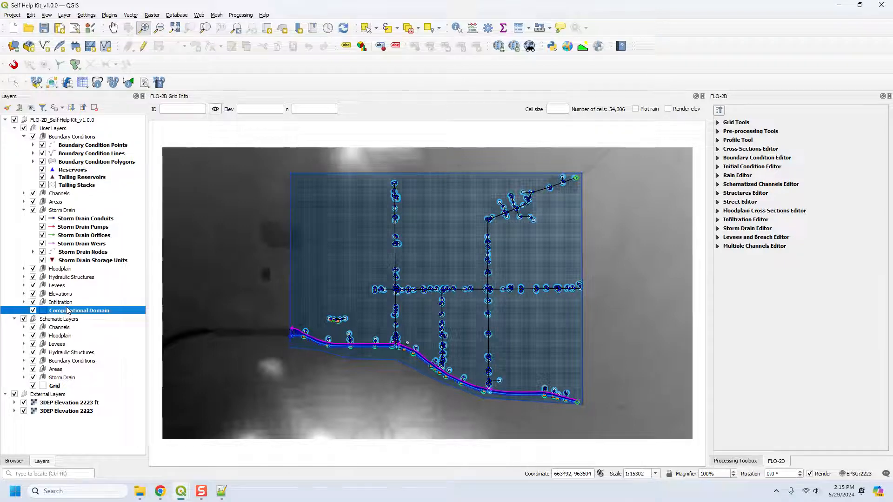
pyautogui.click(204, 28)
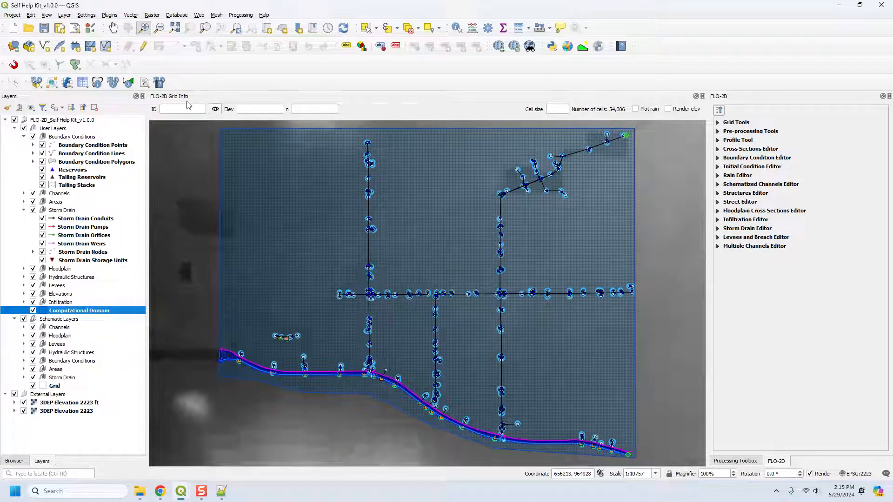
pyautogui.rightClick(90, 312)
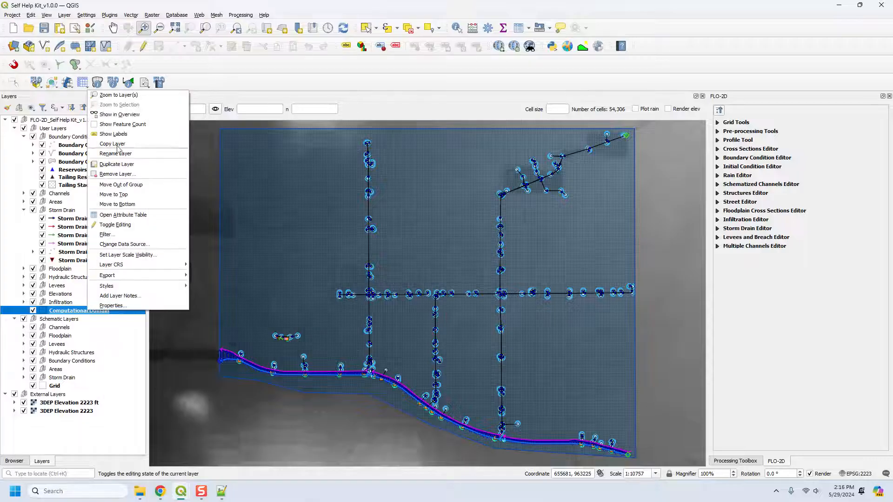
pyautogui.click(117, 95)
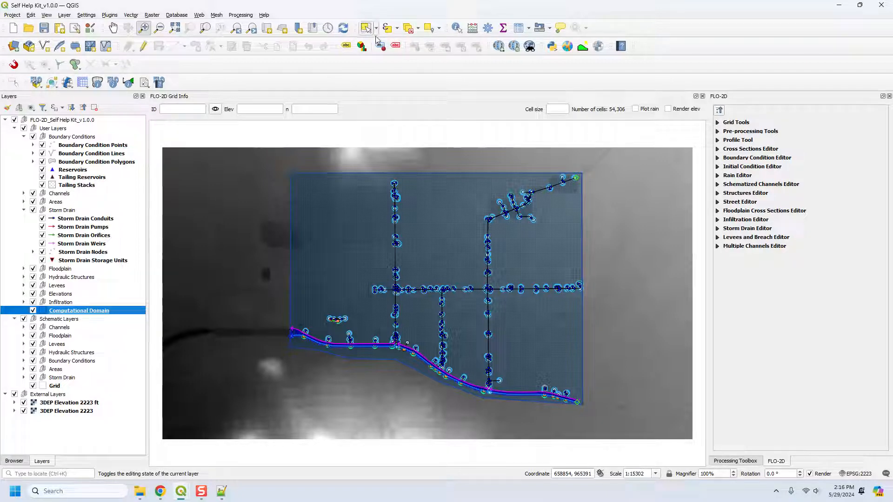
# Step: Dock the selection toolbar beside the FLO-2D tools and select the Storm Drain Conduits along the two northern north-south runs with a rectangle
pyautogui.moveTo(357, 28); pyautogui.dragTo(49, 82)
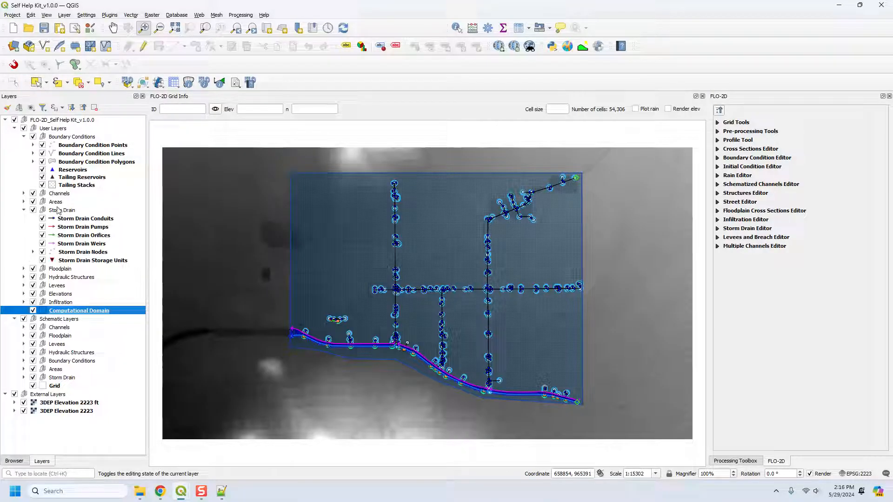
pyautogui.click(83, 219)
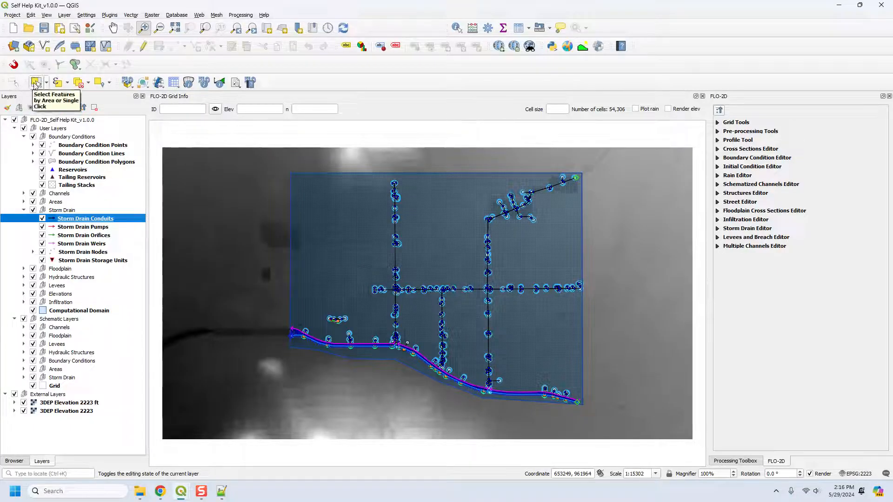
pyautogui.click(36, 83)
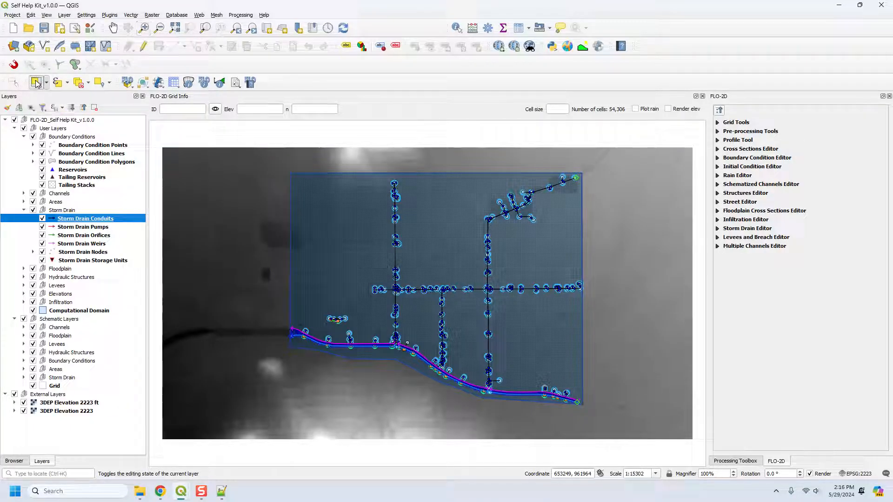
pyautogui.click(396, 259)
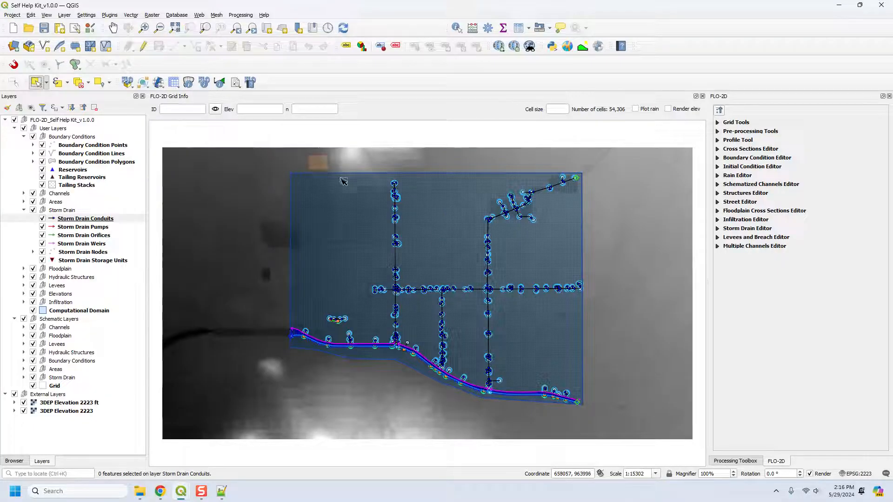
pyautogui.moveTo(309, 158); pyautogui.dragTo(495, 278)
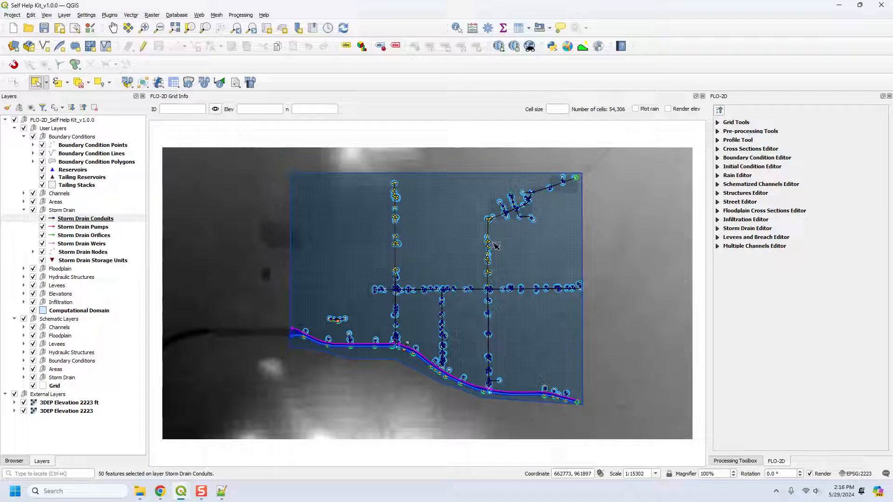
# Step: Use selection rectangles to take the conduits on the upper part of the eastern north-south run out of the selection
pyautogui.moveTo(471, 203); pyautogui.dragTo(505, 285)
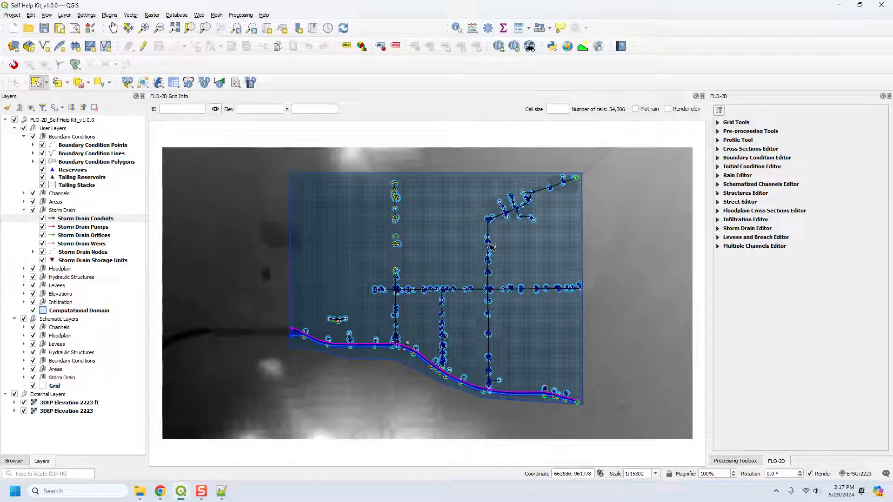
pyautogui.moveTo(464, 201); pyautogui.dragTo(511, 277)
pyautogui.moveTo(468, 197); pyautogui.dragTo(516, 277)
# Step: Clear the selection and reselect the Storm Drain Conduits along the upper parts of the western and eastern north-south runs
pyautogui.click(419, 270)
pyautogui.moveTo(372, 168); pyautogui.dragTo(424, 278)
pyautogui.moveTo(355, 179); pyautogui.dragTo(511, 283)
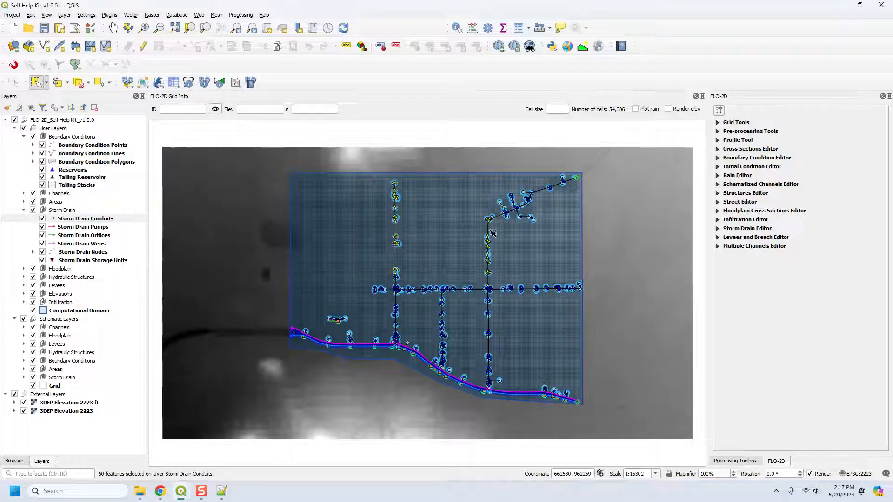
# Step: Use selection rectangles to take the eastern north-south run's upper conduits out of the selection and add them back
pyautogui.moveTo(465, 208); pyautogui.dragTo(512, 290)
pyautogui.moveTo(473, 173); pyautogui.dragTo(534, 245)
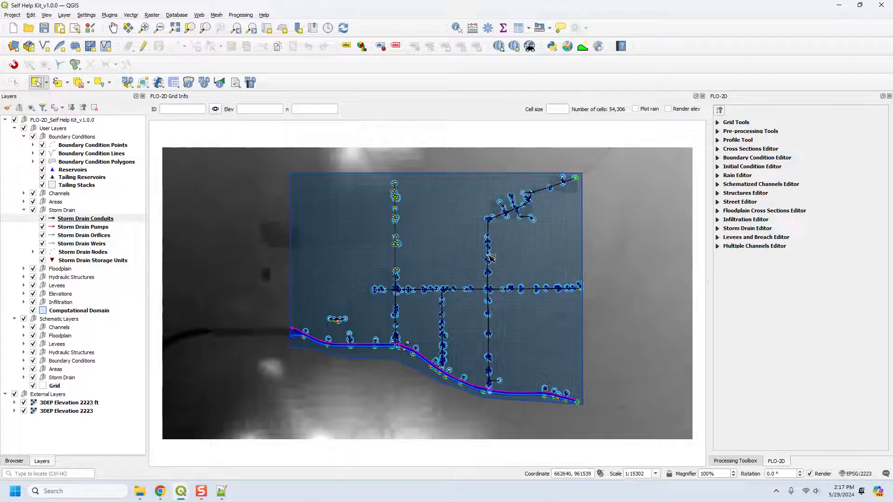
pyautogui.moveTo(463, 200); pyautogui.dragTo(523, 282)
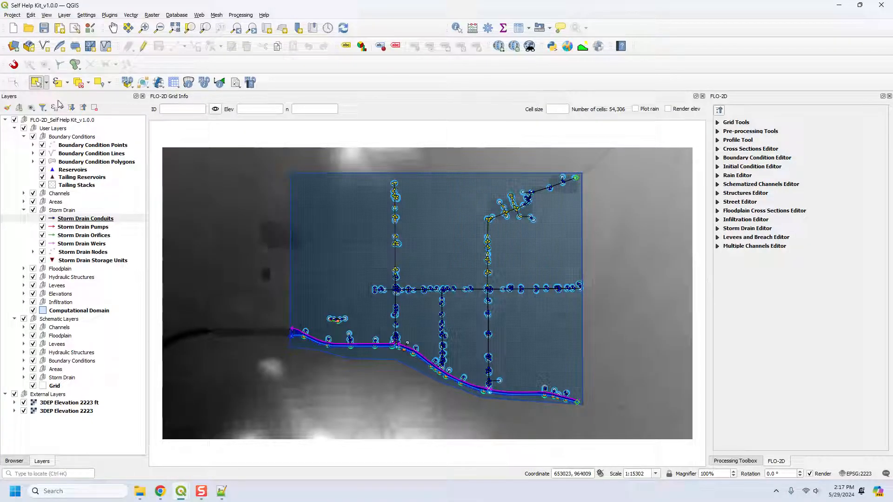
# Step: Invert the Storm Drain Conduits selection, invert it back, and select all features in the layer
pyautogui.click(67, 82)
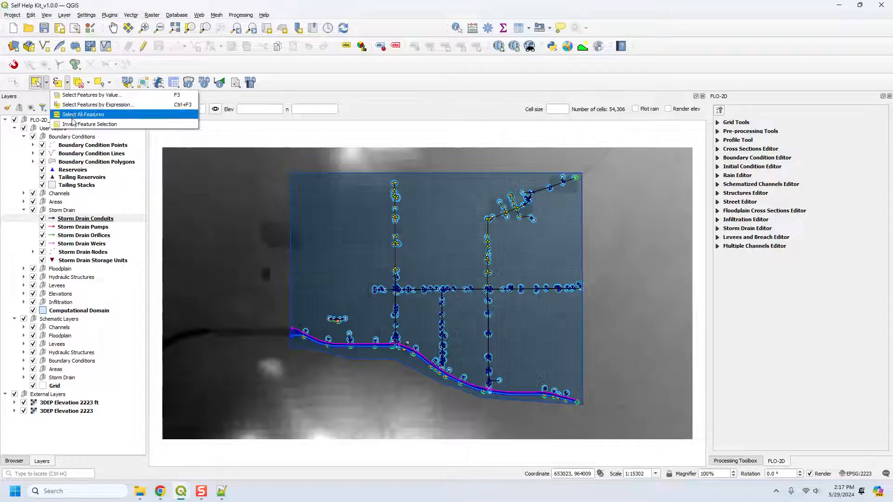
pyautogui.click(74, 124)
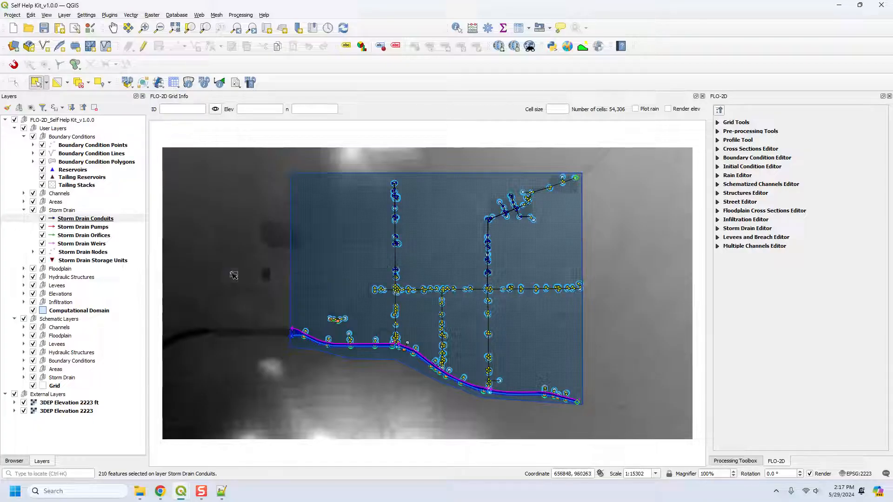
pyautogui.click(67, 83)
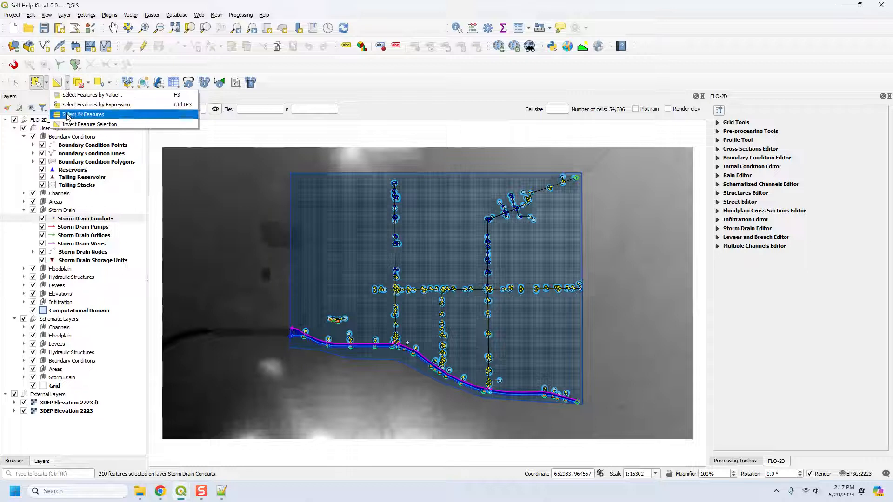
pyautogui.click(67, 124)
pyautogui.click(68, 83)
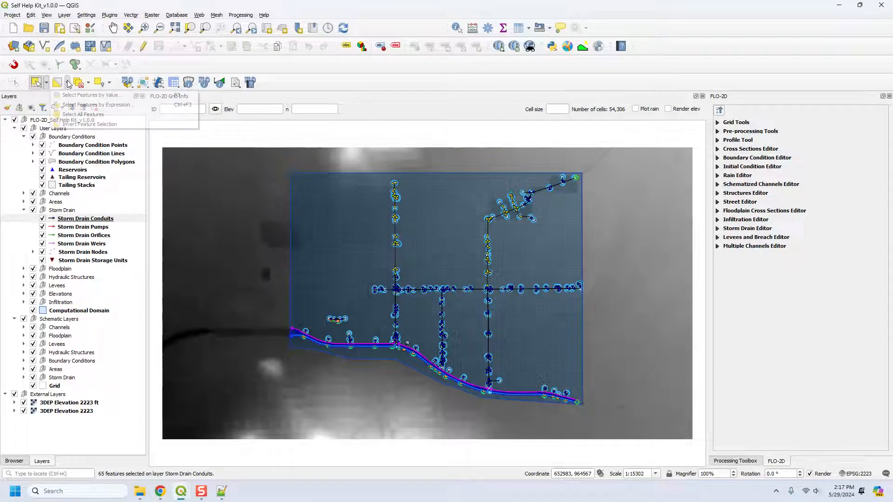
pyautogui.click(79, 125)
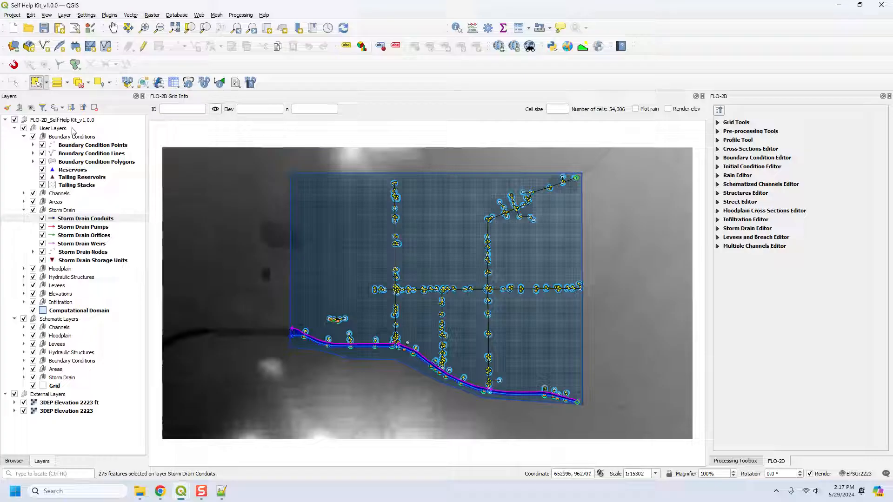
# Step: Deselect the features of the active Storm Drain Conduits layer and reselect most of the network with a rectangle
pyautogui.click(87, 83)
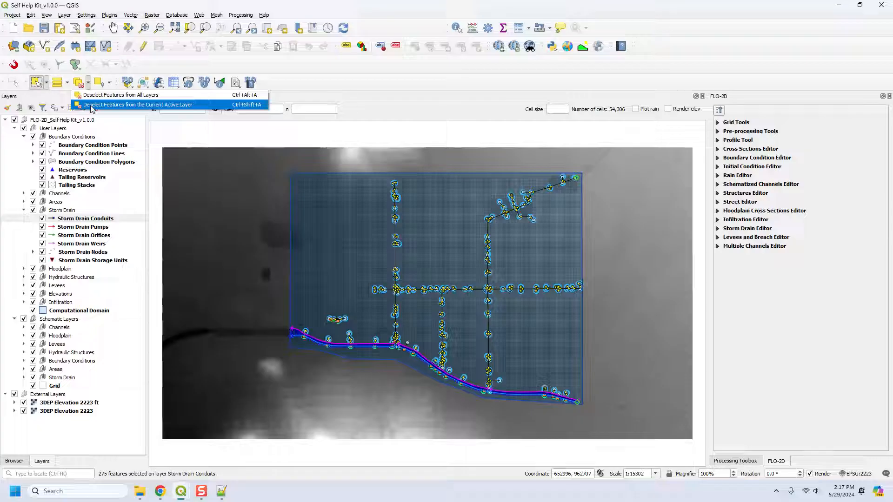
pyautogui.click(91, 105)
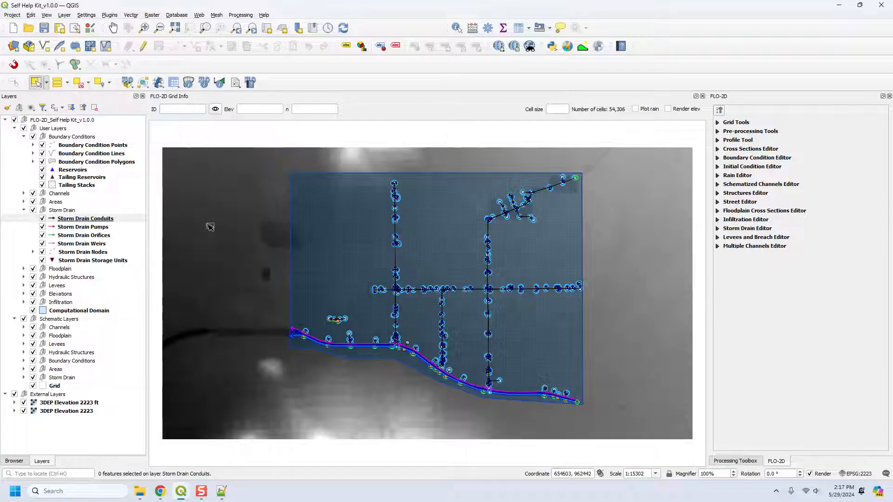
pyautogui.click(75, 85)
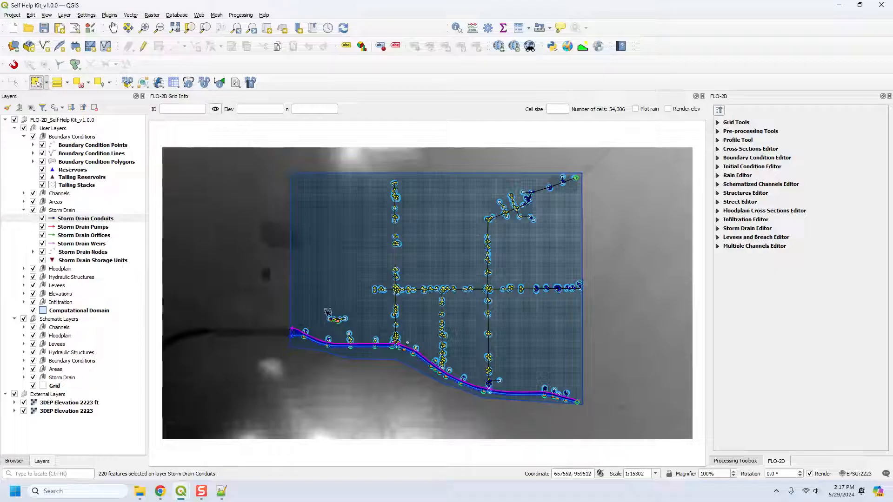
# Step: Deselect features from all layers, and repeat the deselection after selecting the south-central conduits with a rectangle
pyautogui.click(88, 83)
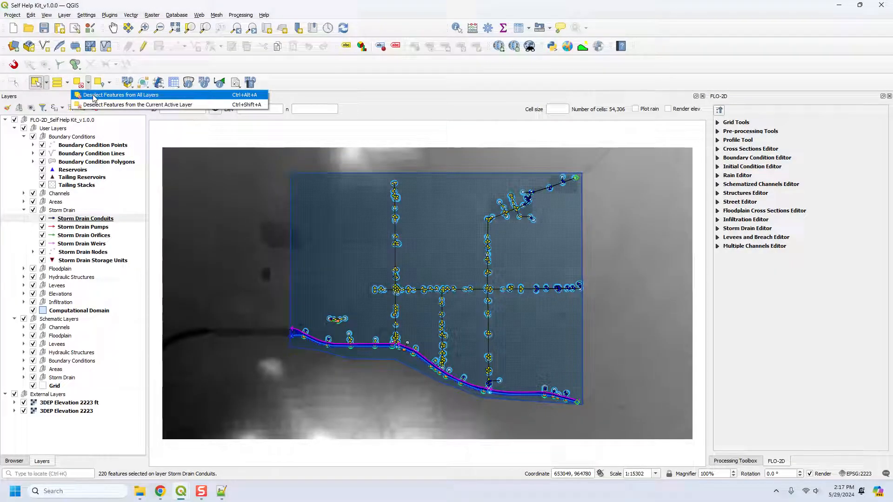
pyautogui.click(95, 98)
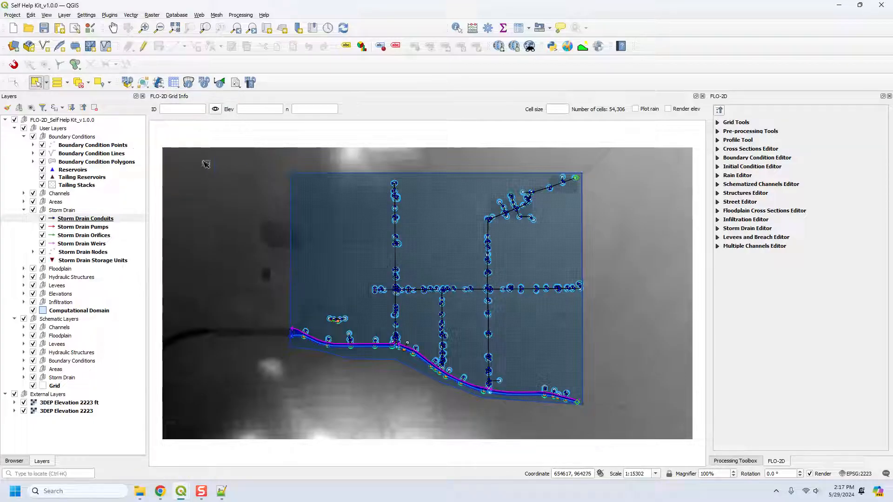
pyautogui.moveTo(355, 287); pyautogui.dragTo(490, 362)
pyautogui.hotkey('ctrl', 'alt', 'shift', 'a')
# Step: Select the Storm Drain Conduits by the expression "conduit_length" < 30
pyautogui.click(110, 83)
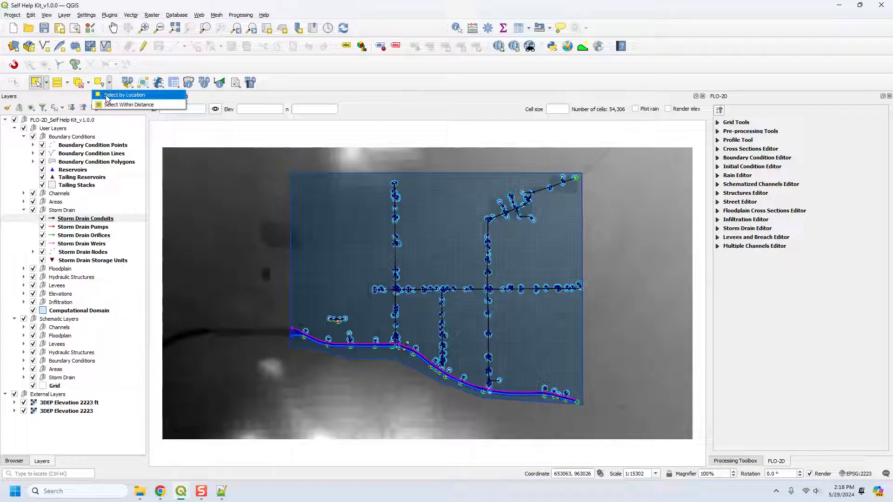
pyautogui.click(68, 83)
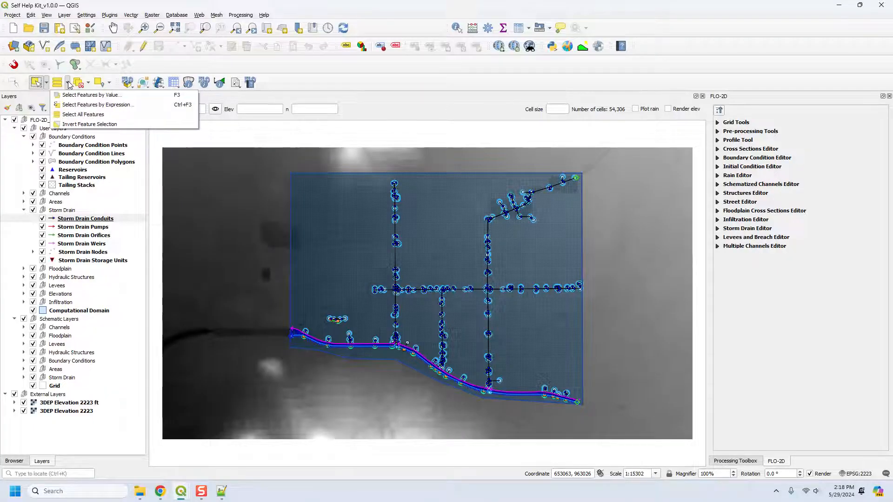
pyautogui.click(73, 105)
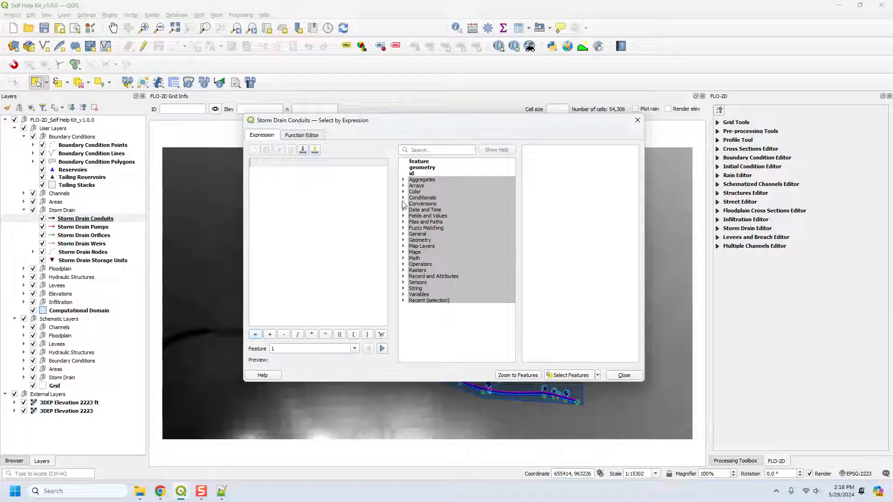
pyautogui.click(403, 217)
pyautogui.scroll(-1, 439, 274)
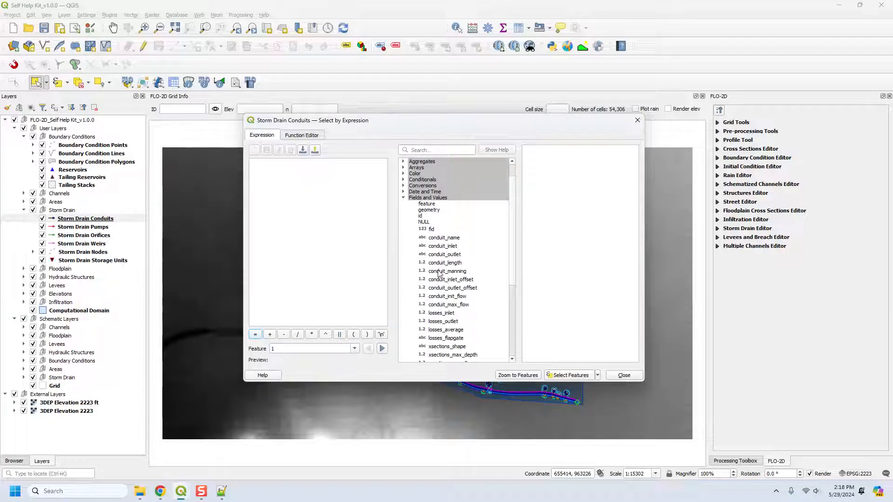
pyautogui.doubleClick(439, 264)
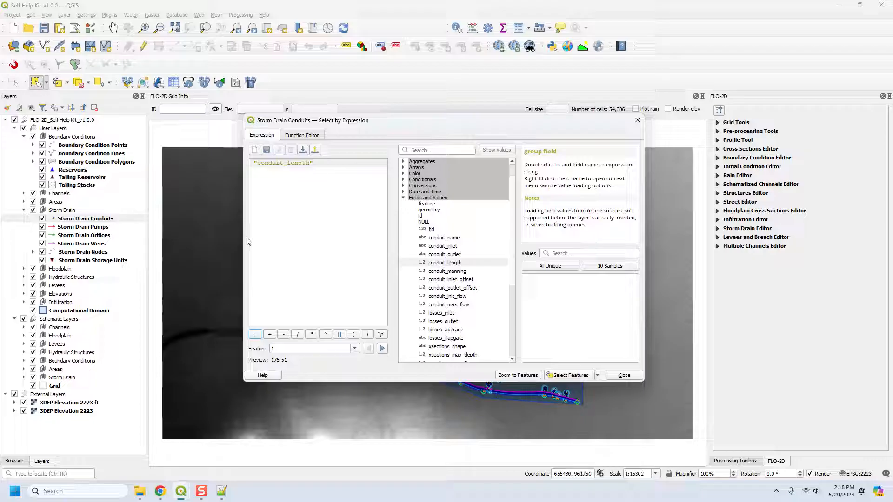
pyautogui.write('<')
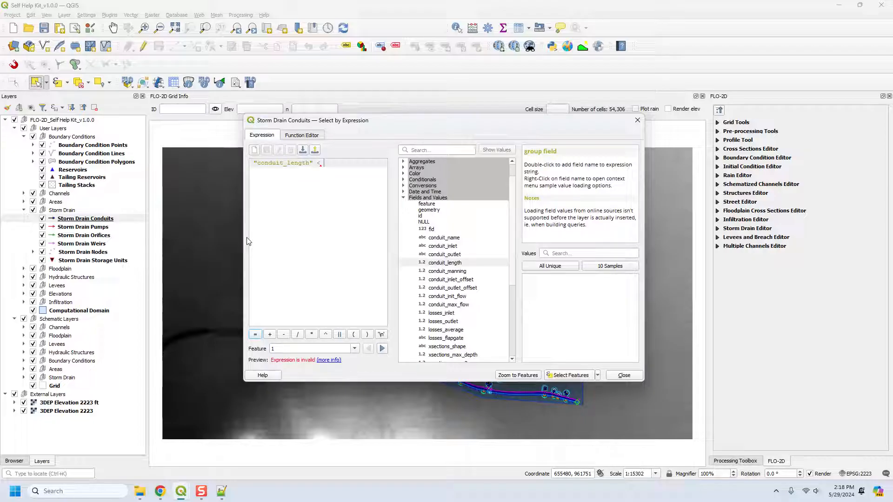
pyautogui.write(' 30')
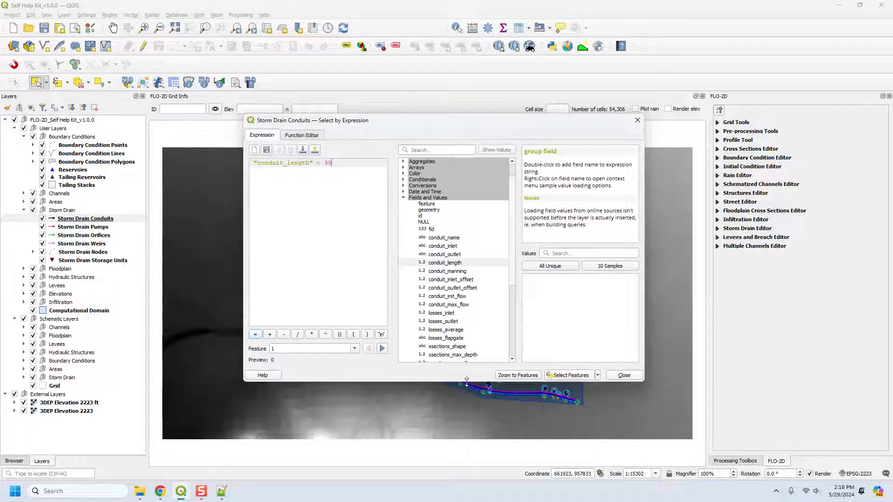
pyautogui.click(562, 375)
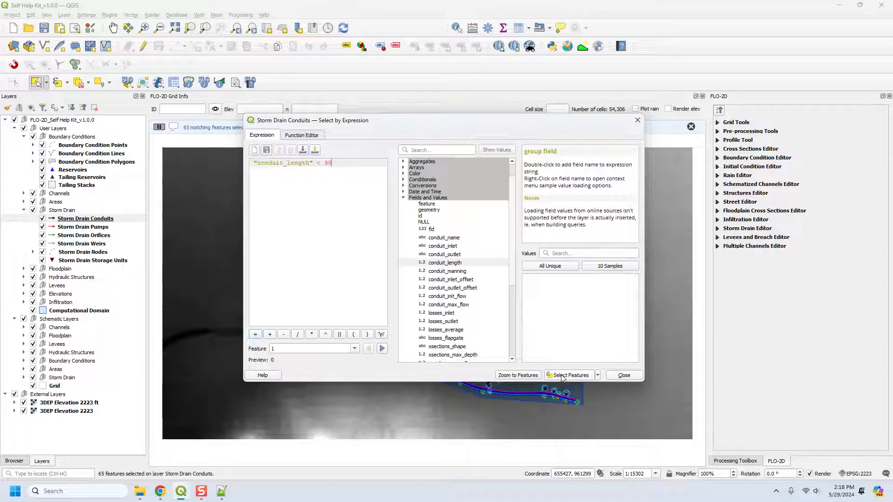
# Step: View the conduits matched by the expression on the map, close the expression dialog, and invert the conduit selection
pyautogui.moveTo(425, 125); pyautogui.dragTo(779, 134)
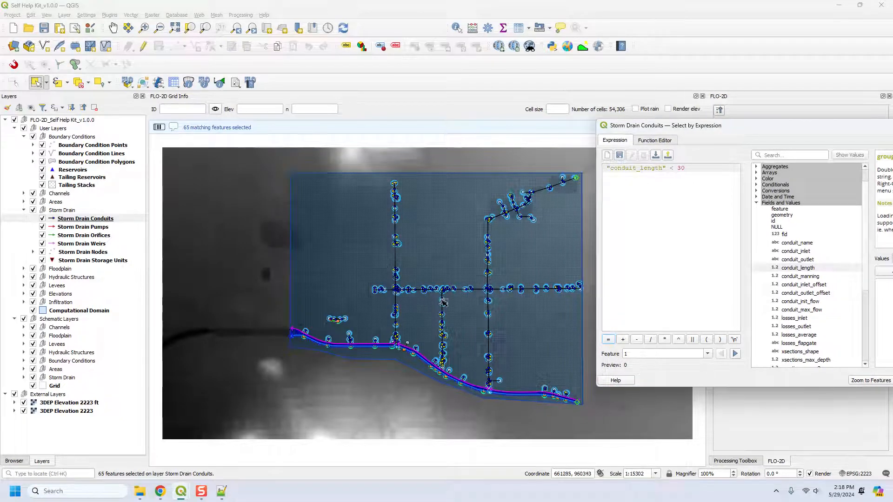
pyautogui.moveTo(674, 131); pyautogui.dragTo(246, 121)
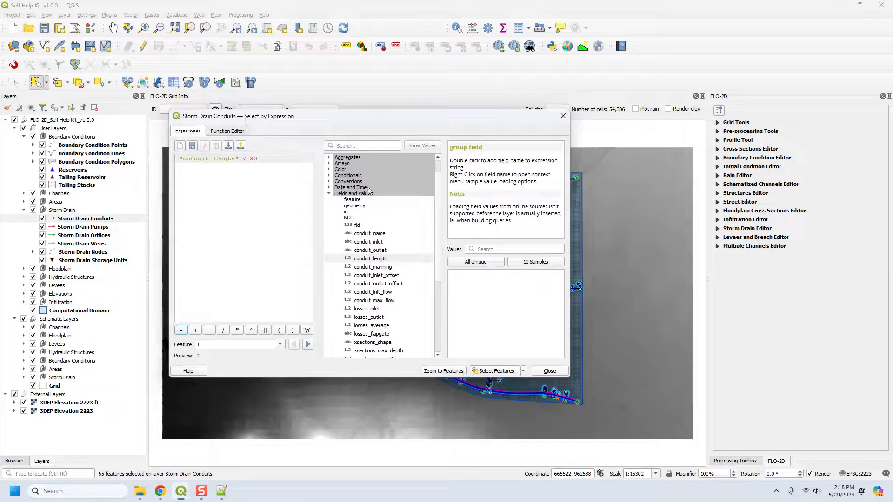
pyautogui.click(549, 371)
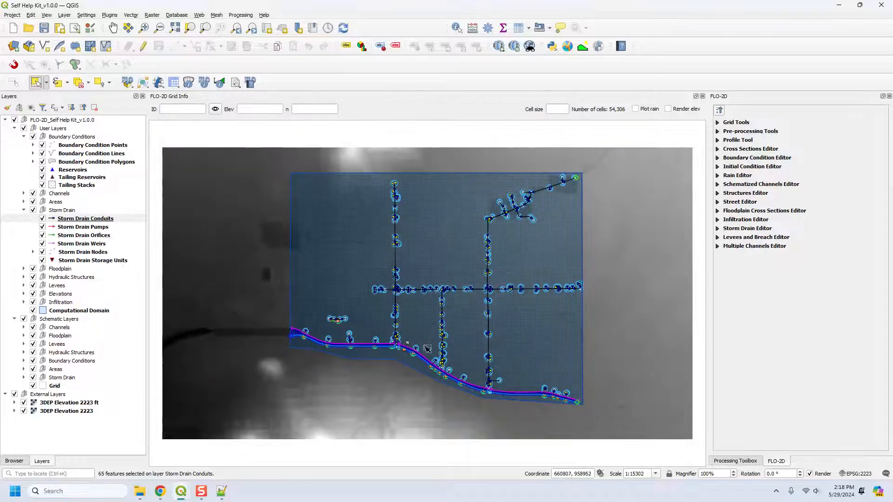
pyautogui.click(67, 82)
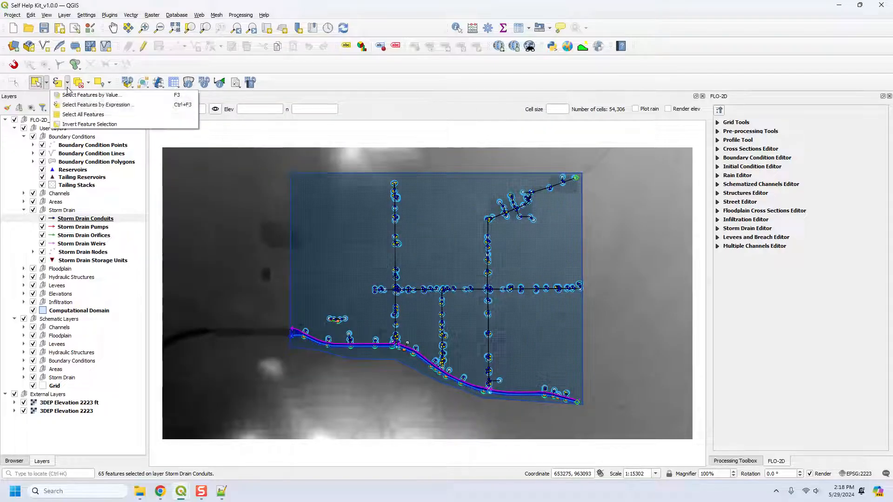
pyautogui.click(83, 124)
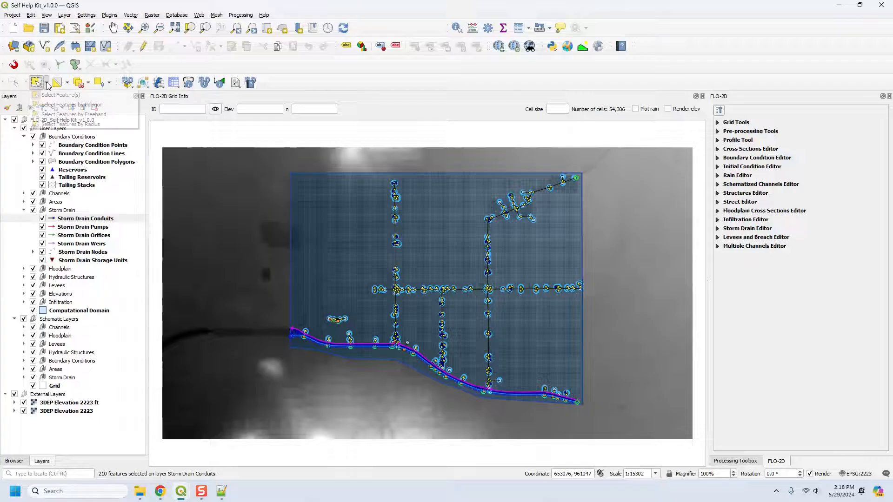
# Step: Look at the freehand and other area selection options and the Select Features by Value form for Storm Drain Conduits
pyautogui.click(46, 83)
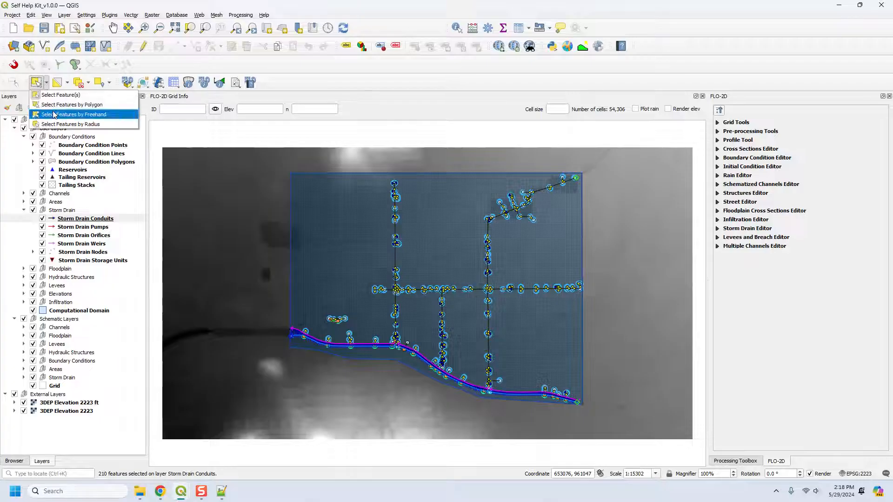
pyautogui.click(48, 82)
pyautogui.click(88, 83)
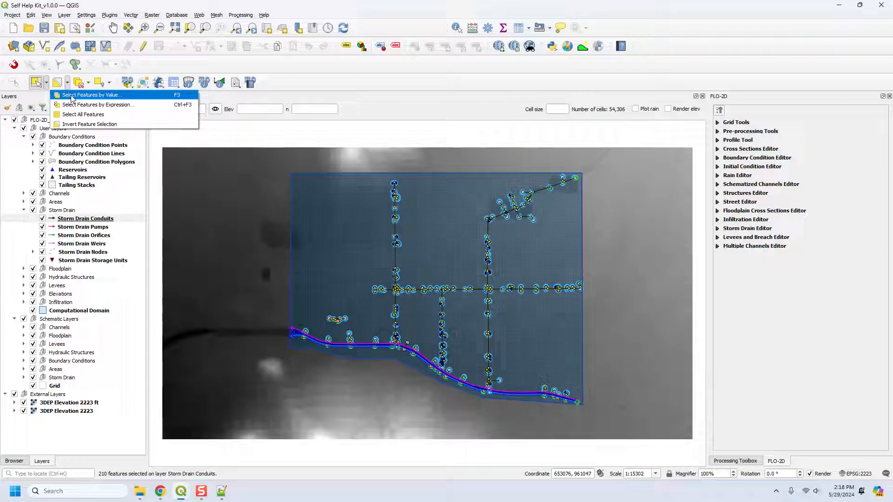
pyautogui.click(72, 96)
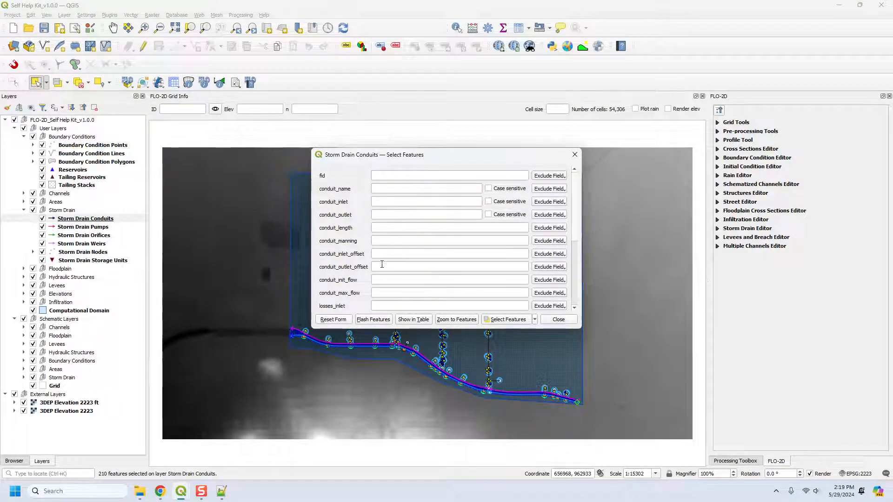
pyautogui.click(575, 154)
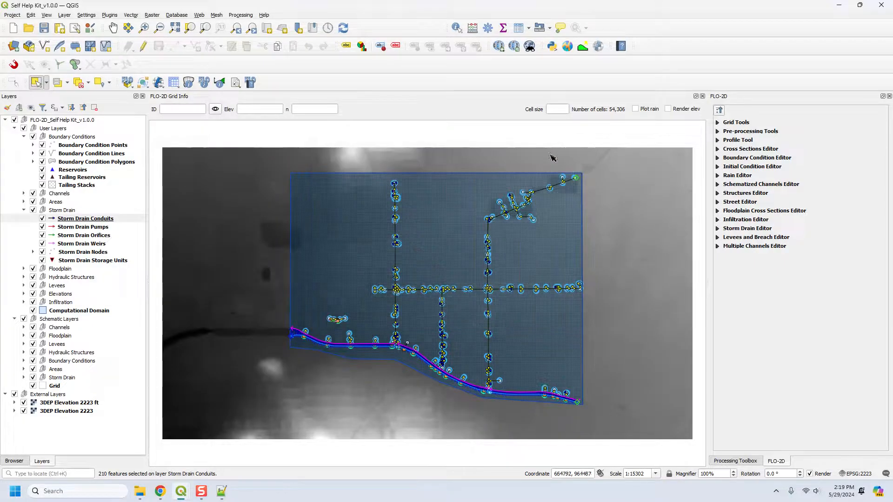
# Step: Clear the conduit selection and check the Snapping Toolbar entry in the list of available toolbars
pyautogui.click(79, 85)
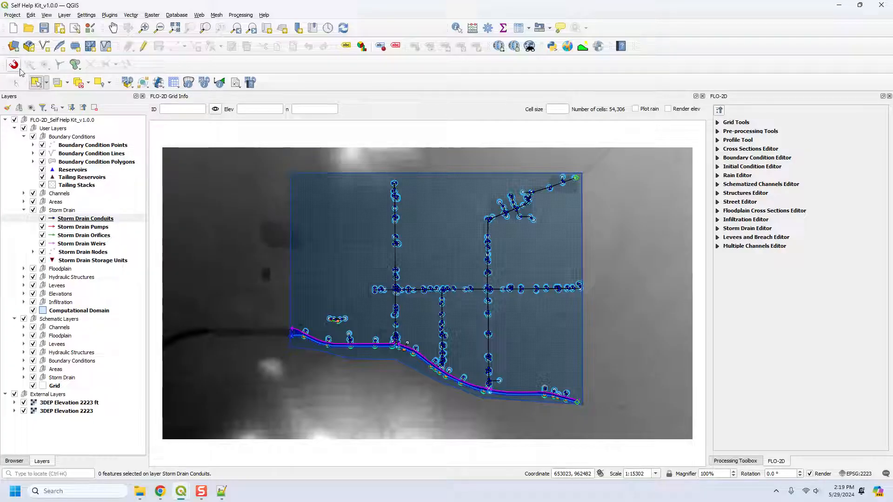
pyautogui.rightClick(161, 66)
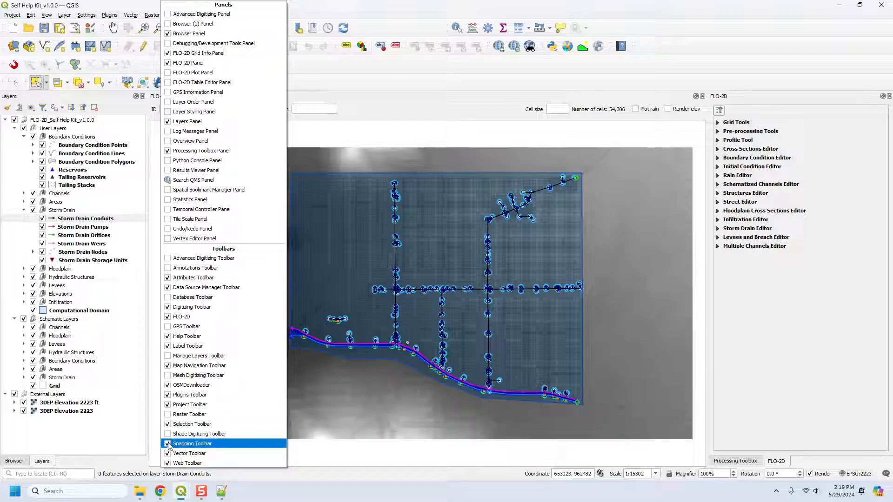
pyautogui.click(355, 85)
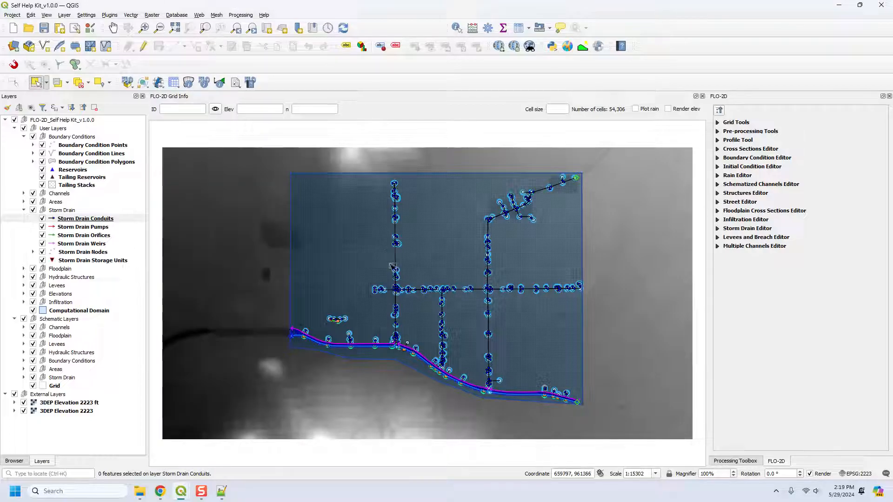
# Step: Turn on editing for both the Storm Drain Conduits and Storm Drain Nodes layers near the western end of the network
pyautogui.scroll(2, 402, 274)
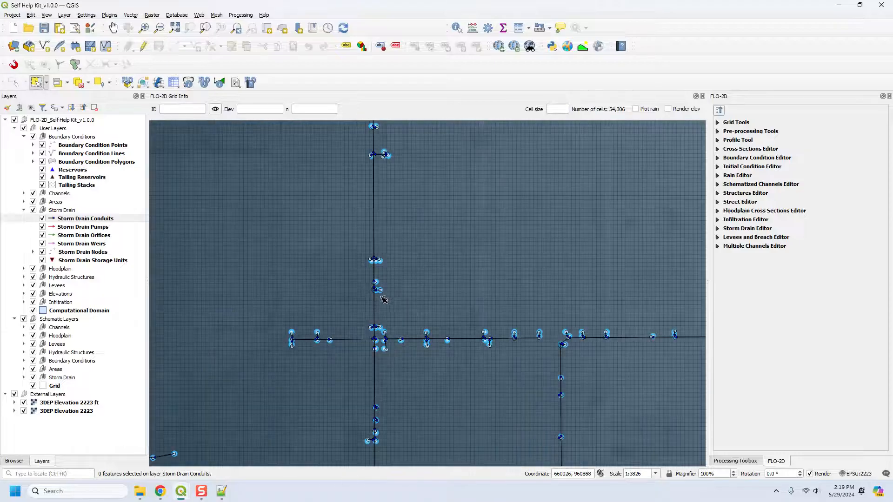
pyautogui.scroll(1, 259, 352)
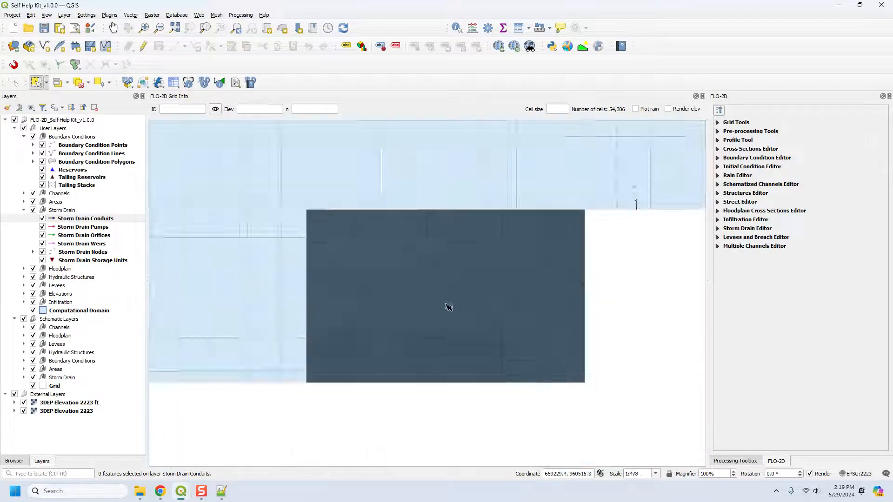
pyautogui.scroll(1, 372, 291)
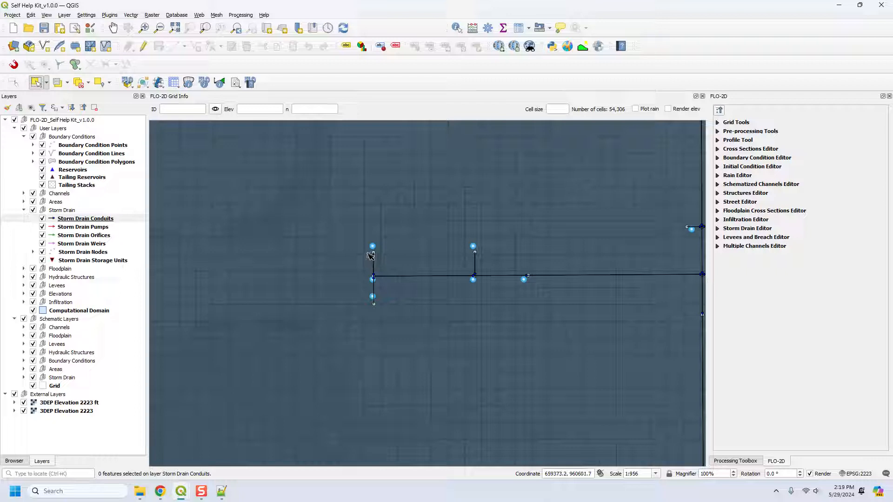
pyautogui.click(93, 218)
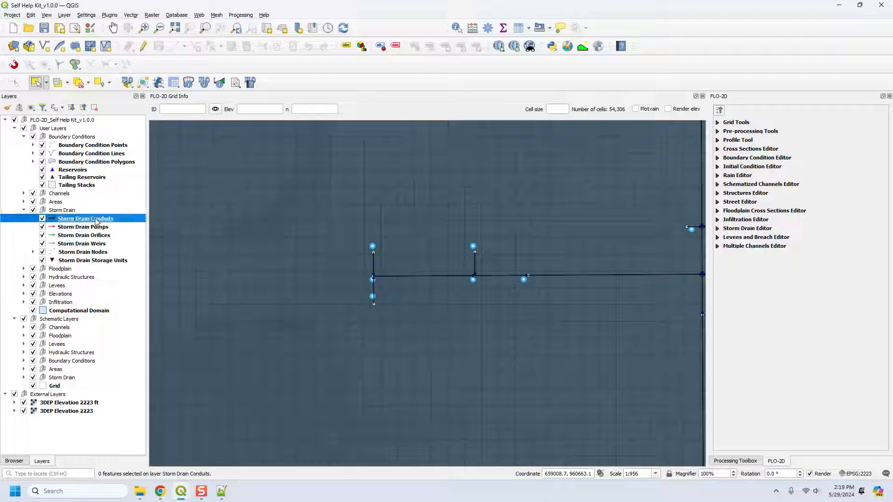
pyautogui.keyDown('ctrl'); pyautogui.click(96, 251); pyautogui.keyUp('ctrl')
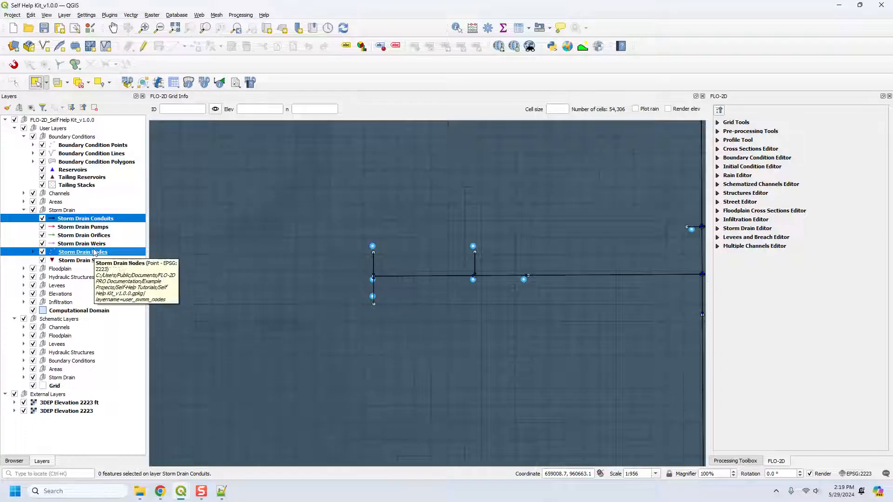
pyautogui.click(142, 48)
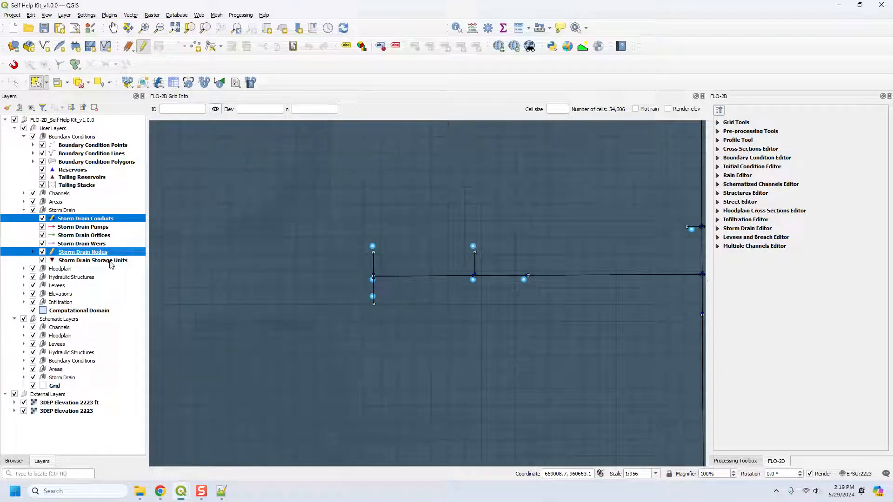
# Step: Using the Vertex Tool on all layers, move the node at the short northwestern conduit's upper end away from the conduit
pyautogui.click(221, 46)
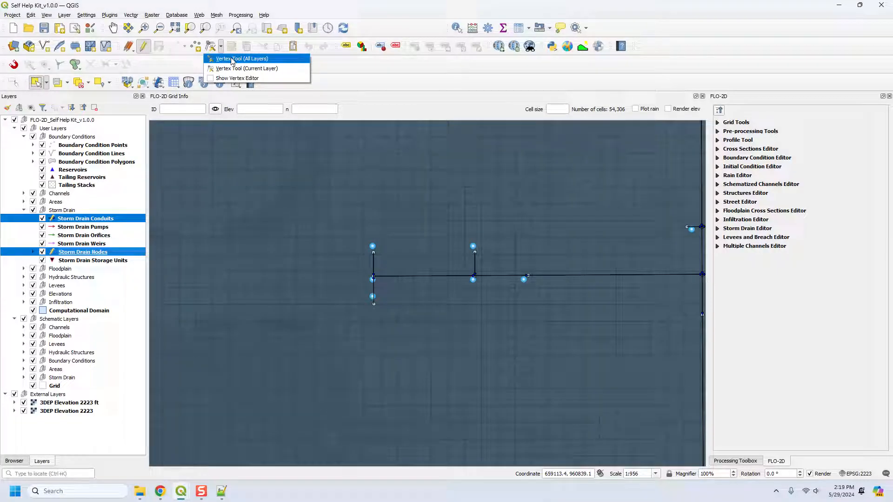
pyautogui.click(231, 59)
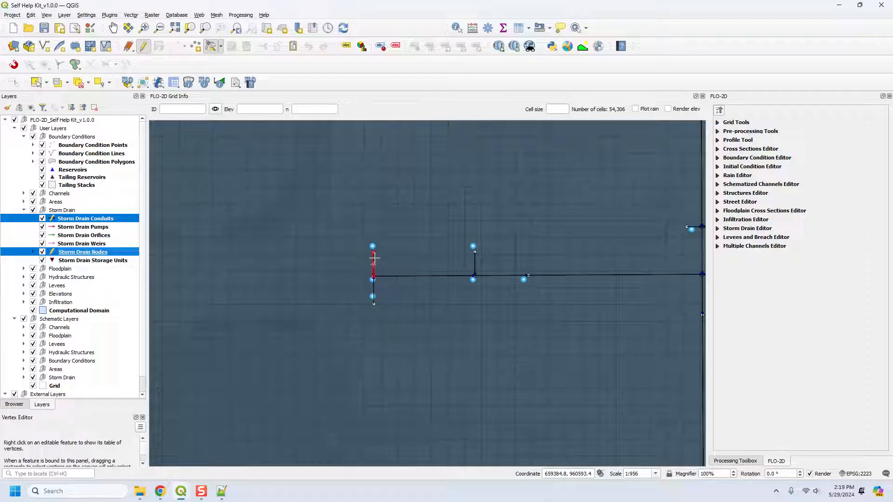
pyautogui.scroll(1, 390, 274)
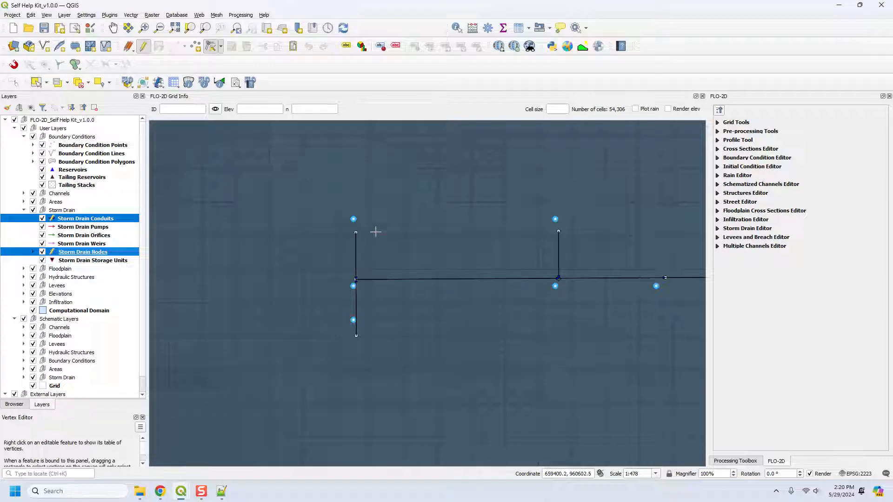
pyautogui.click(356, 232)
pyautogui.click(363, 214)
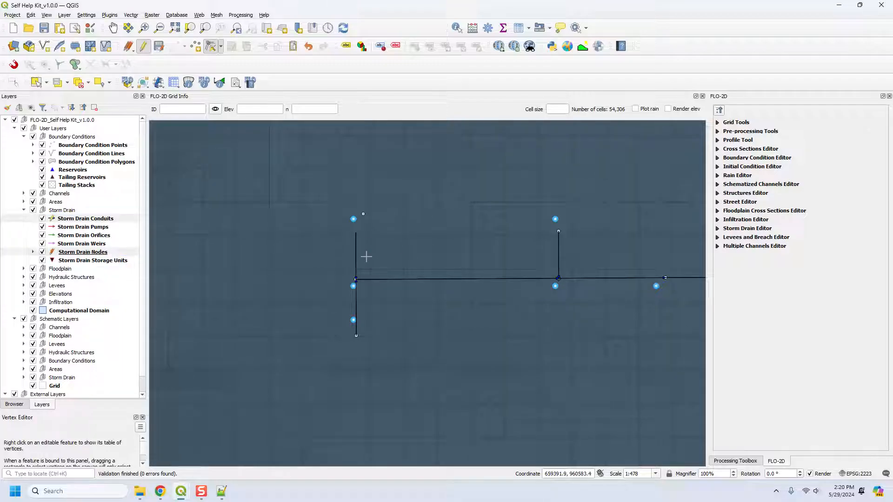
# Step: Move the conduit's free end close to the displaced node, enable snapping, and snap the end onto that node
pyautogui.click(380, 218)
pyautogui.scroll(2, 382, 218)
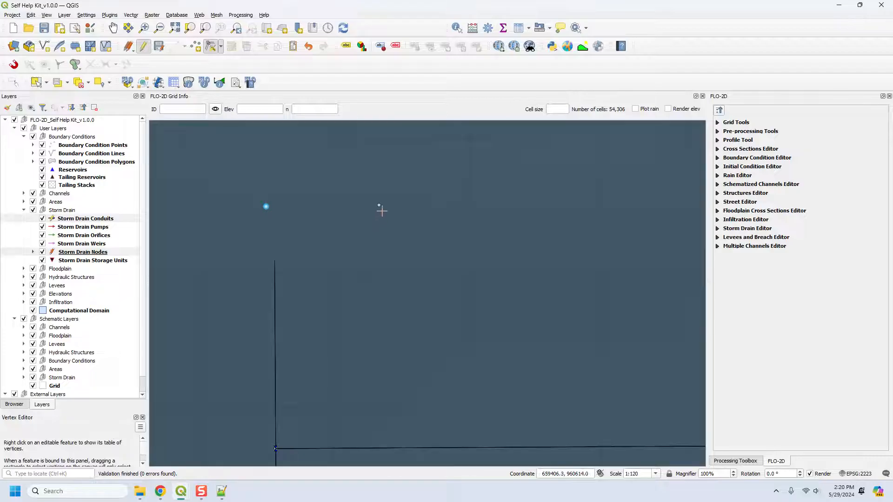
pyautogui.click(405, 226)
pyautogui.click(14, 64)
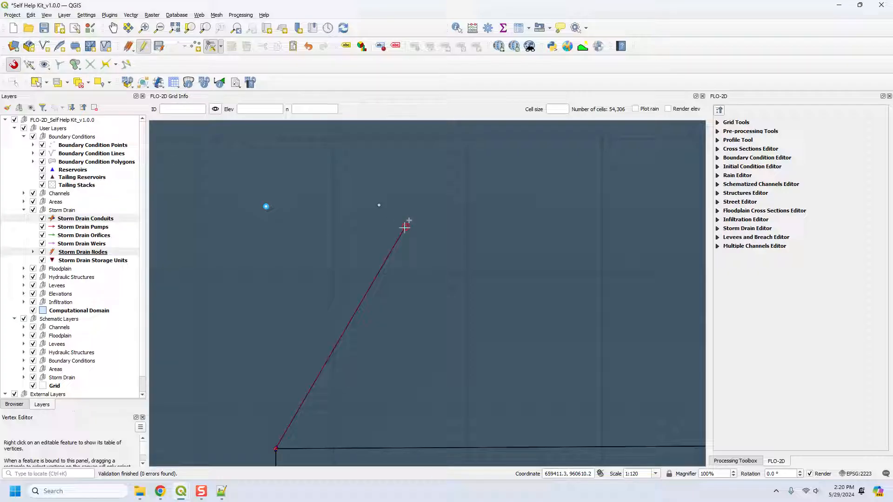
pyautogui.click(378, 205)
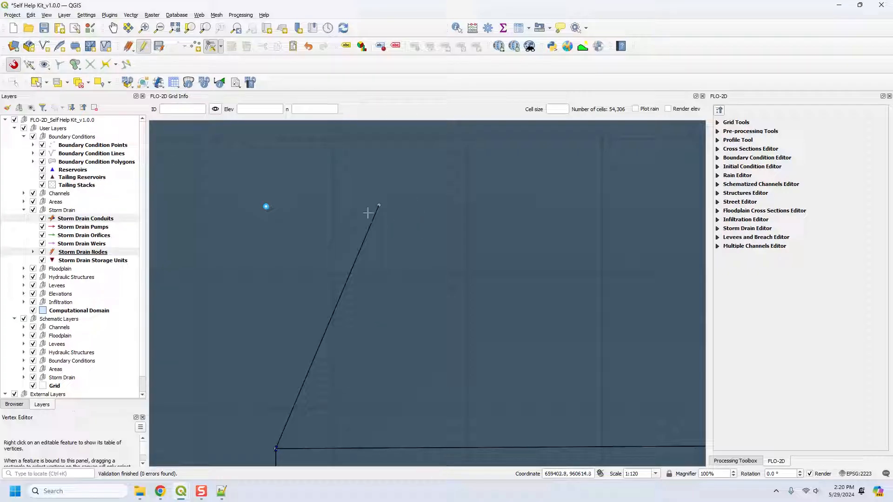
# Step: Set snapping to All Layers and snap the joined node and conduit end to the nearby grid cell corner
pyautogui.click(28, 64)
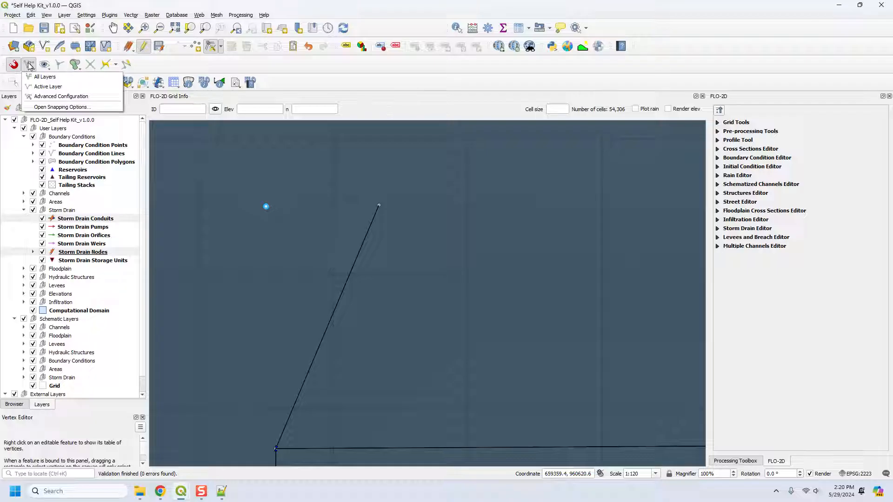
pyautogui.click(43, 77)
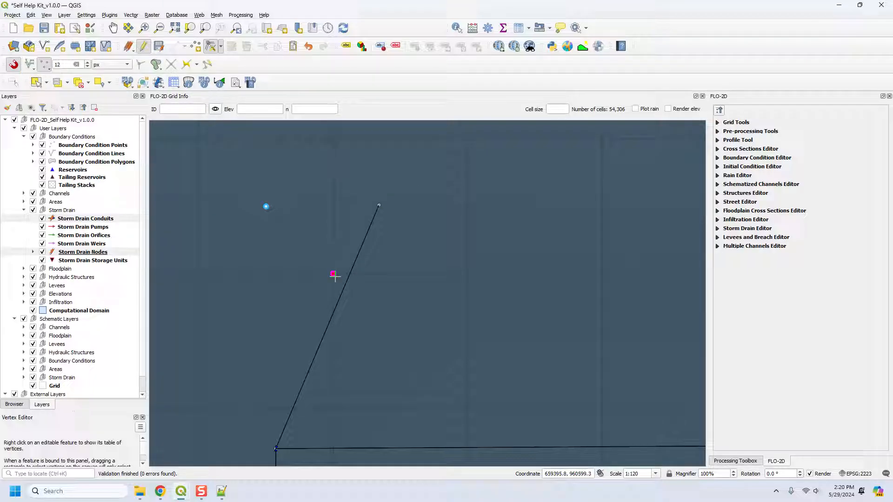
pyautogui.click(378, 204)
pyautogui.click(333, 275)
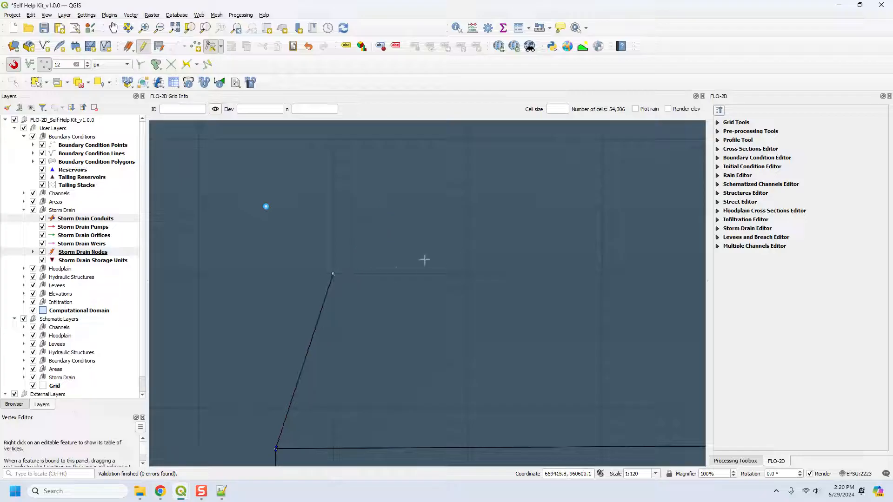
# Step: Move the joined node and conduit end off the grid corner to a free spot up and to its left
pyautogui.click(332, 274)
pyautogui.click(302, 247)
pyautogui.click(302, 247)
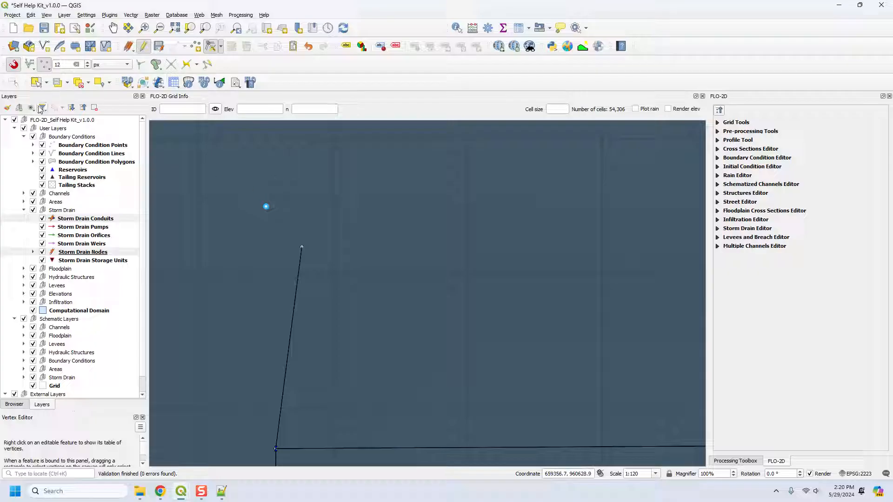
# Step: Switch snapping to Advanced Configuration and filter its layer list by "storm drain"
pyautogui.click(29, 67)
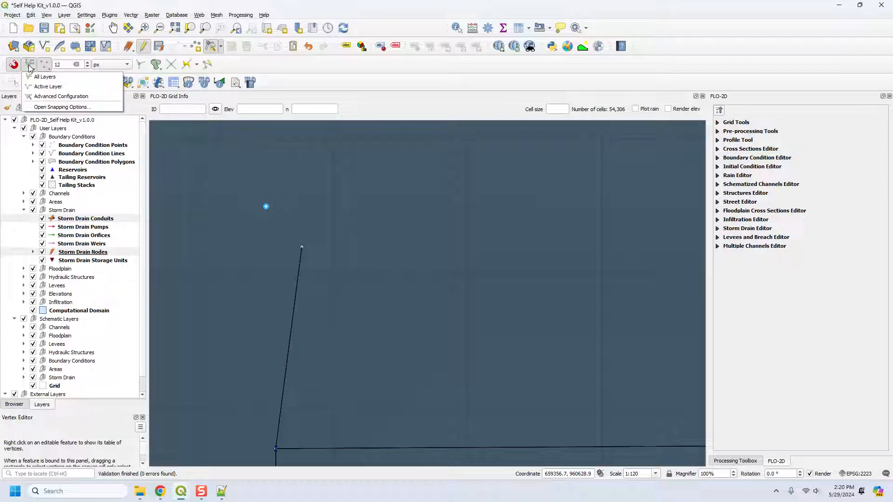
pyautogui.click(37, 97)
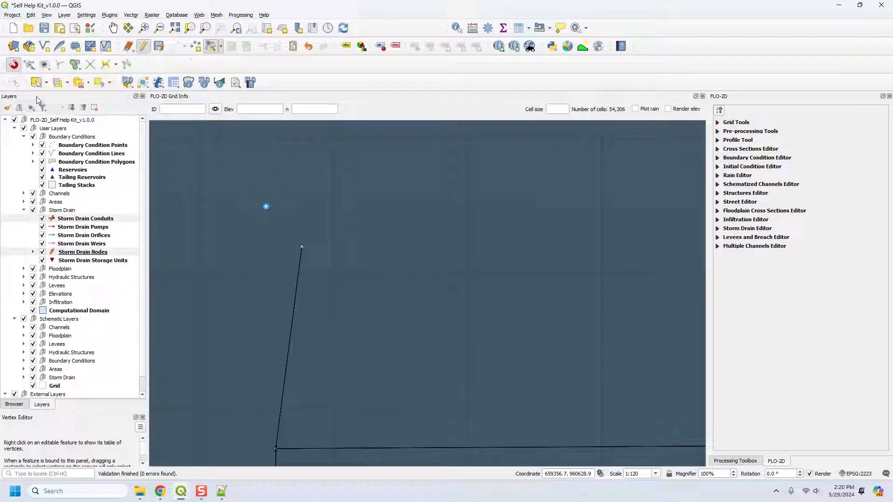
pyautogui.click(44, 65)
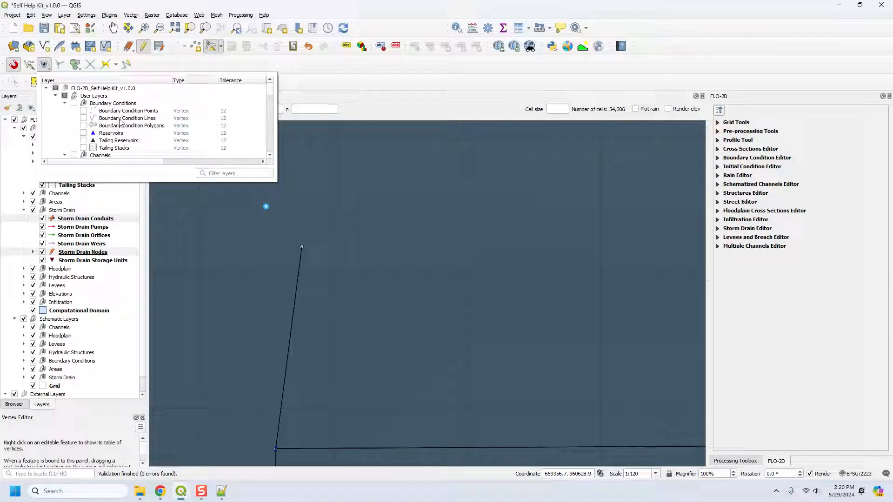
pyautogui.click(232, 175)
pyautogui.write('storm drain')
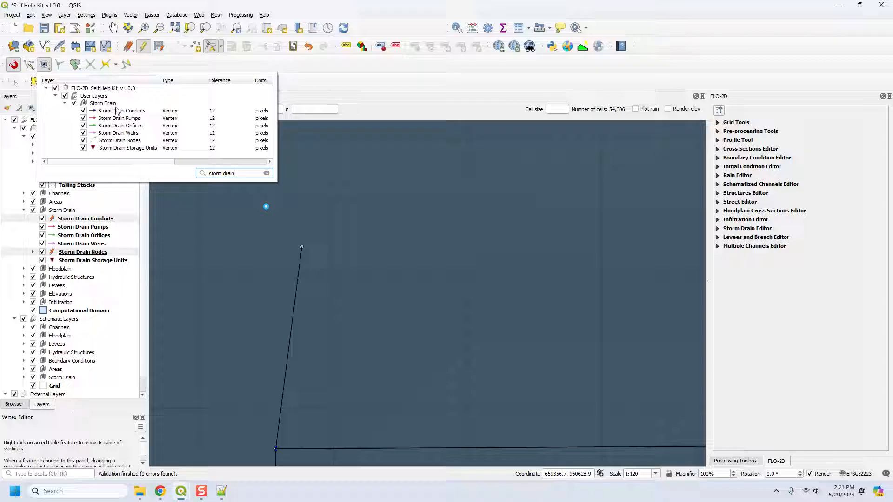
# Step: Filter the snapping layer list by "grid", toggle snapping for the Grid layer on and off, and clear the filter
pyautogui.moveTo(238, 172); pyautogui.dragTo(195, 167)
pyautogui.write('grid')
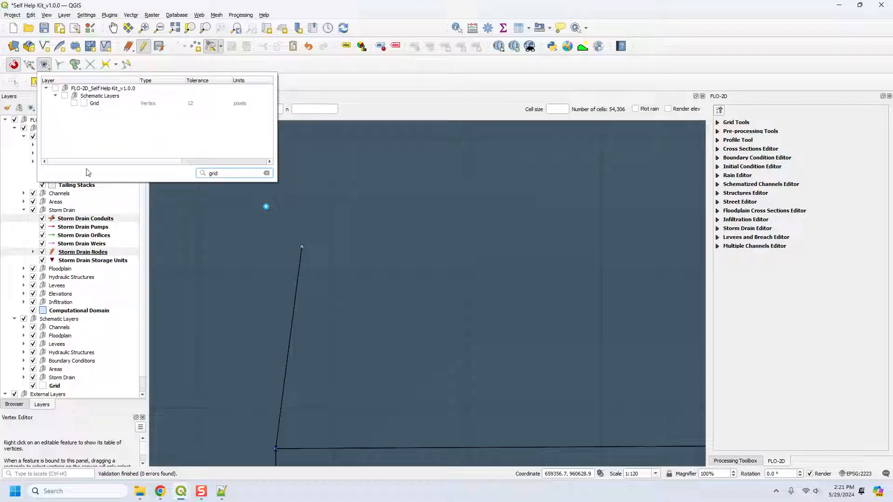
pyautogui.click(74, 103)
pyautogui.click(74, 103)
pyautogui.click(267, 173)
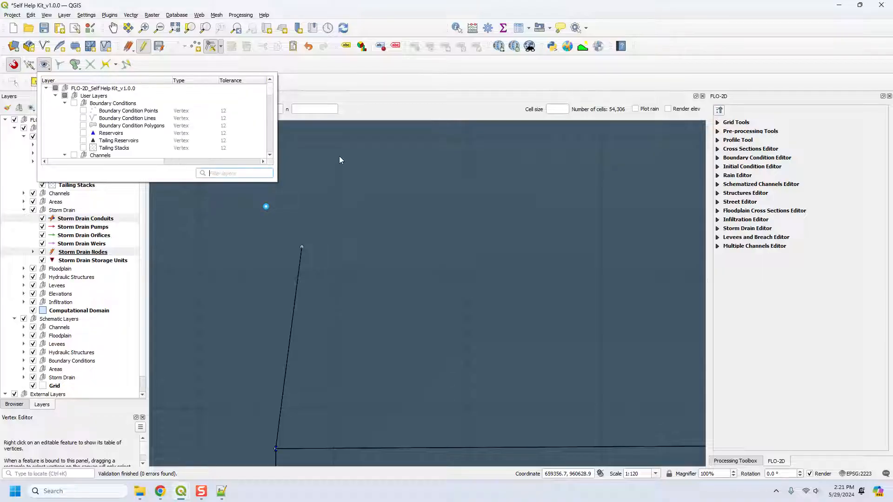
# Step: Look over the snapping mode choices again and turn snapping off
pyautogui.click(30, 65)
pyautogui.click(45, 66)
pyautogui.click(31, 65)
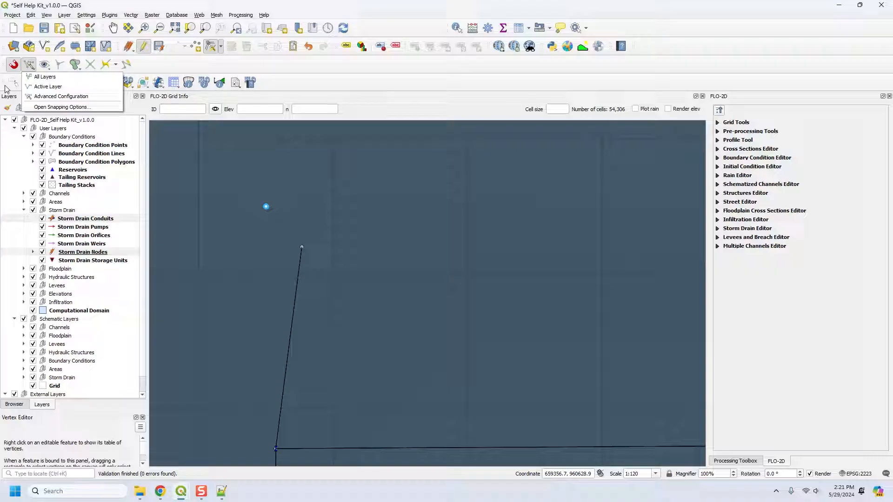
pyautogui.click(232, 66)
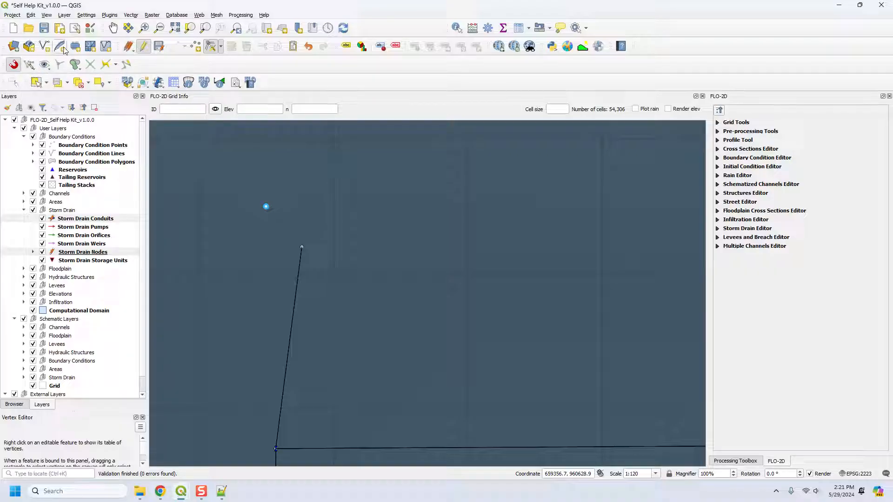
pyautogui.click(14, 65)
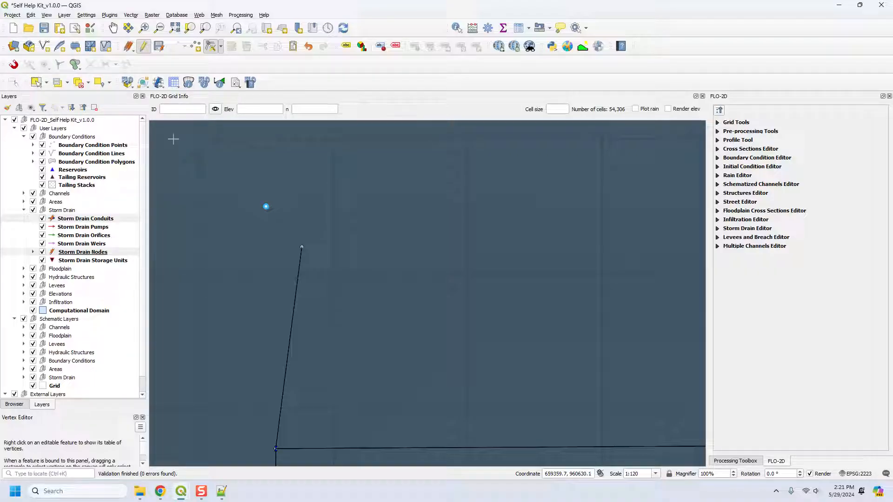
# Step: Stop editing the Storm Drain Conduits and Storm Drain Nodes layers and discard the changes
pyautogui.click(93, 219)
pyautogui.keyDown('ctrl'); pyautogui.click(93, 252); pyautogui.keyUp('ctrl')
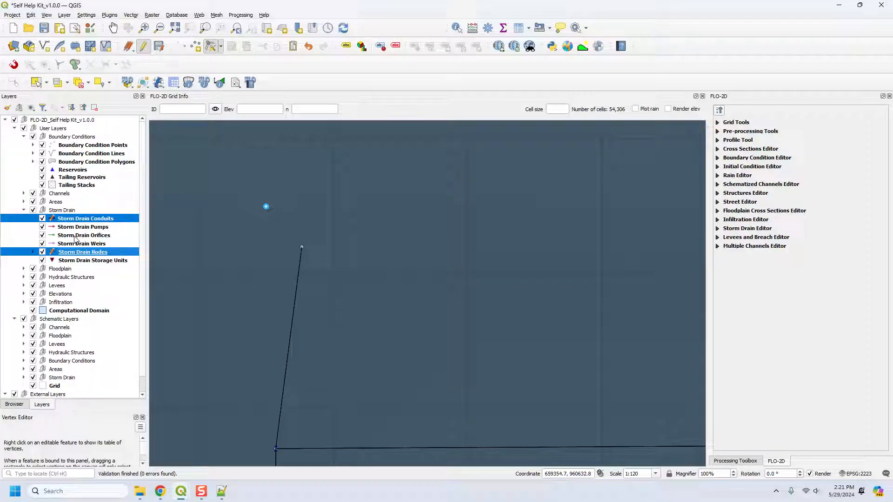
pyautogui.click(143, 48)
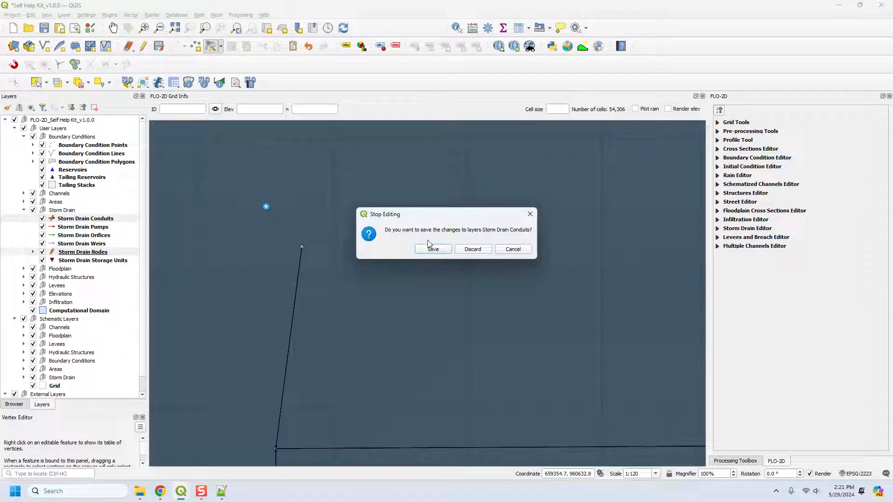
pyautogui.click(472, 250)
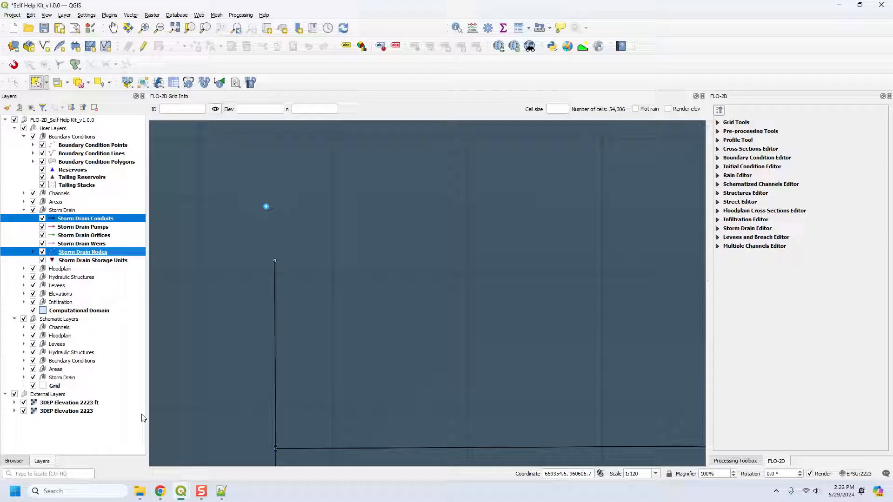
# Step: Search the locator for "grid", make the Grid project layer active, and expand the Levees group under User Layers
pyautogui.click(40, 473)
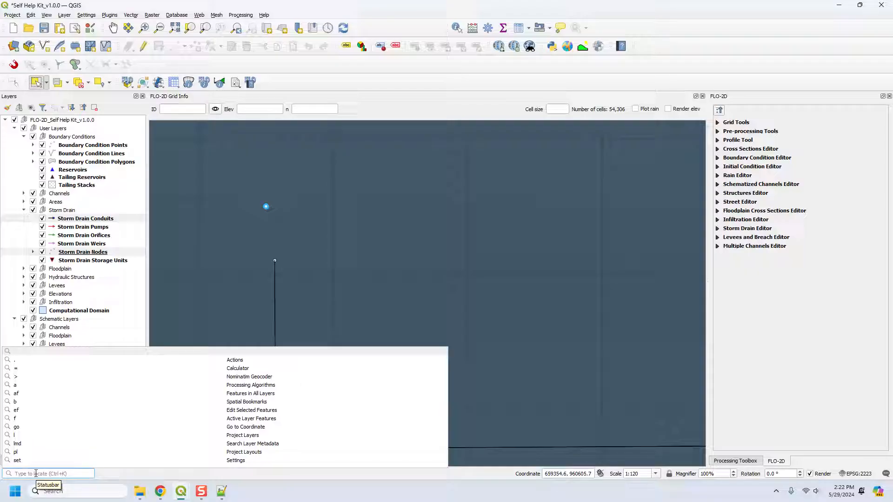
pyautogui.write('gri')
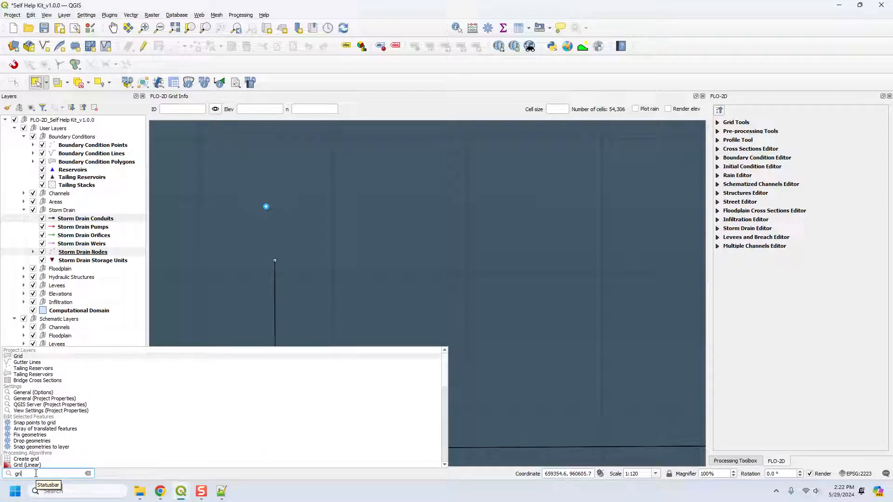
pyautogui.write('d')
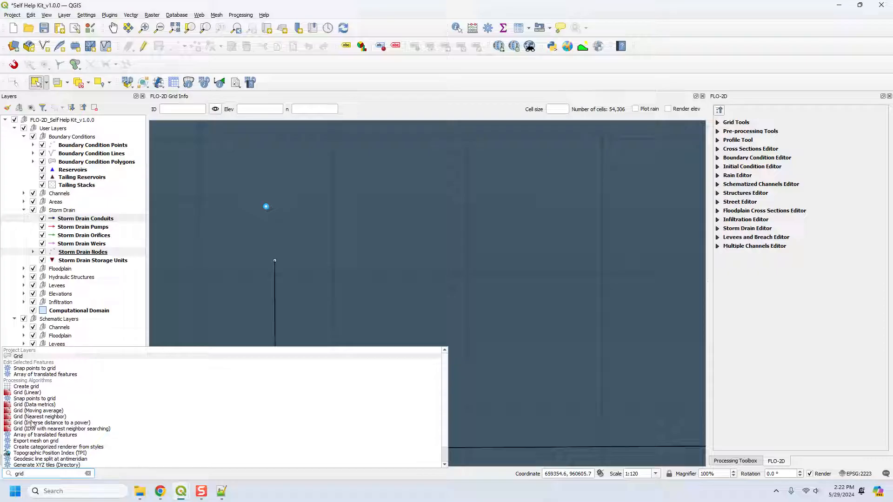
pyautogui.click(19, 357)
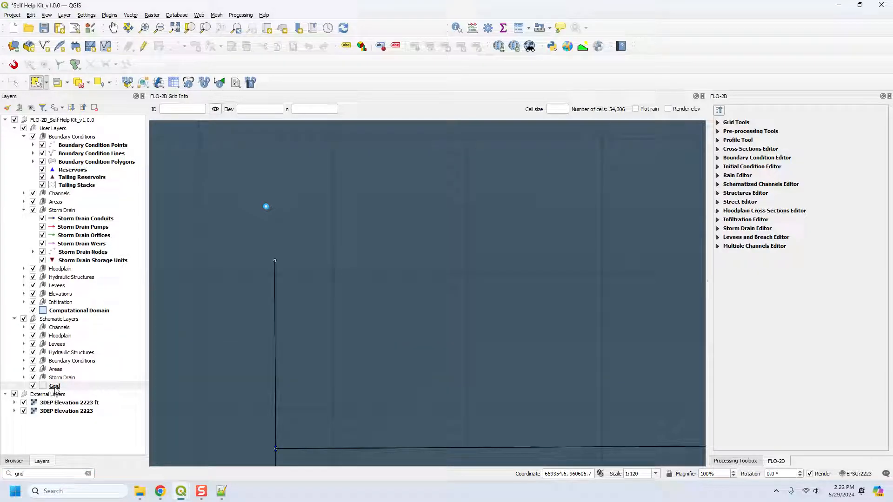
pyautogui.click(56, 387)
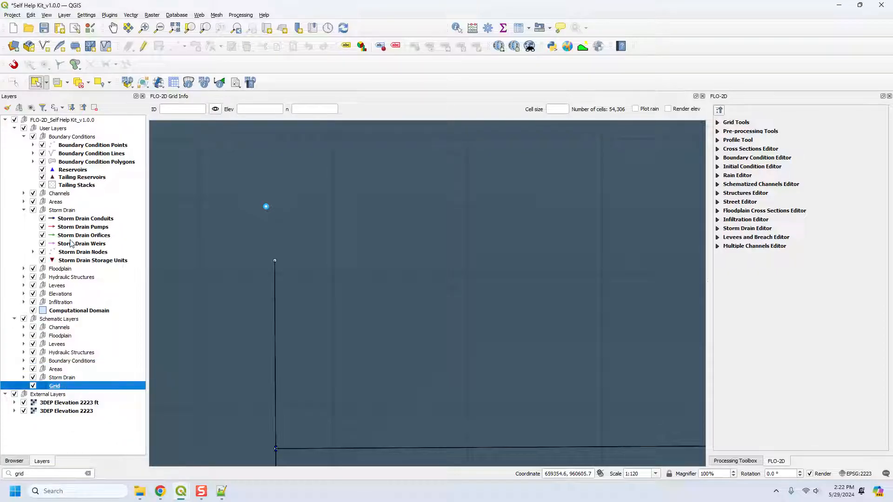
pyautogui.click(23, 285)
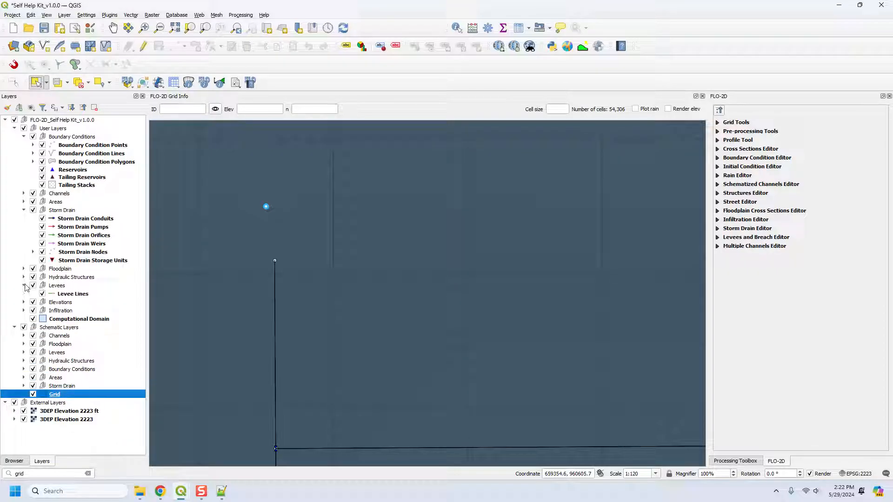
# Step: Collapse the Levees group, search the locator for "Levee Lines", and make that project layer active
pyautogui.click(23, 285)
pyautogui.click(50, 473)
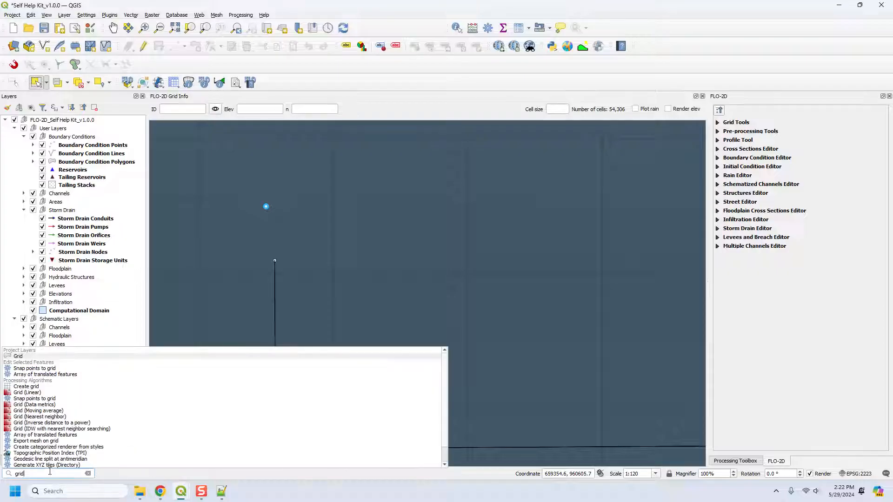
pyautogui.write('Levee L')
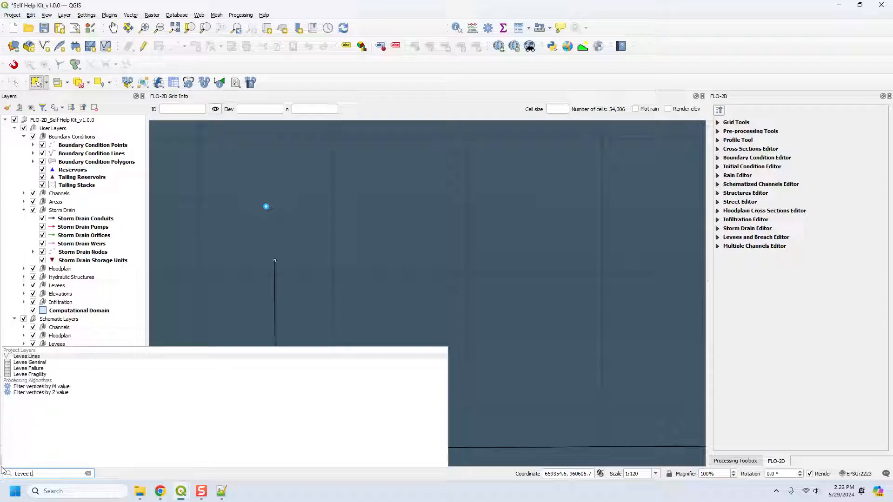
pyautogui.write('ines')
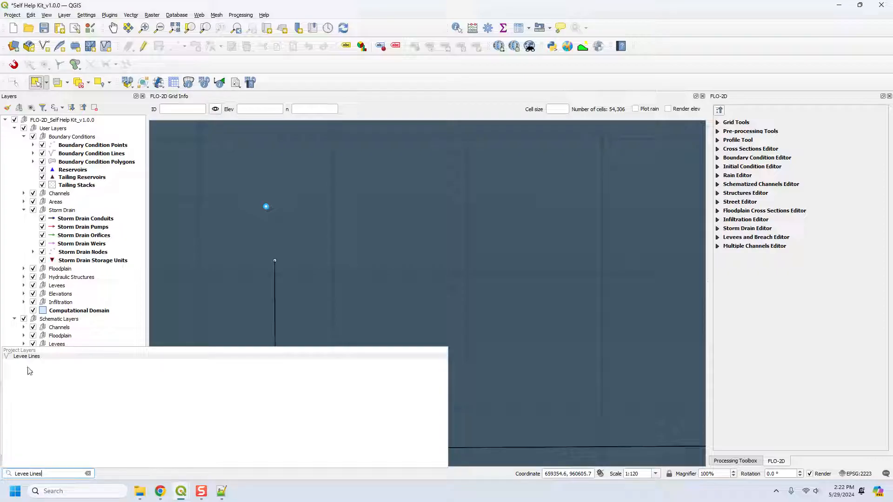
pyautogui.click(30, 357)
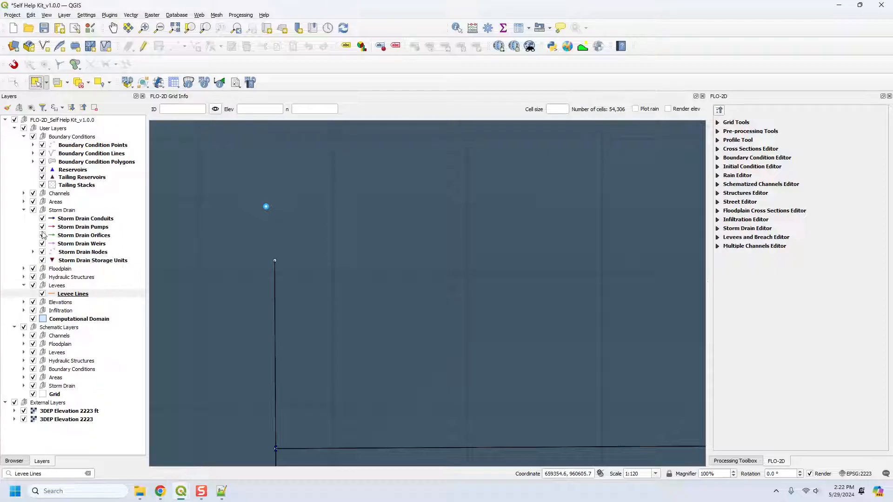
# Step: Collapse the Boundary Conditions, Storm Drain and Levees groups under User Layers
pyautogui.click(23, 136)
pyautogui.click(24, 162)
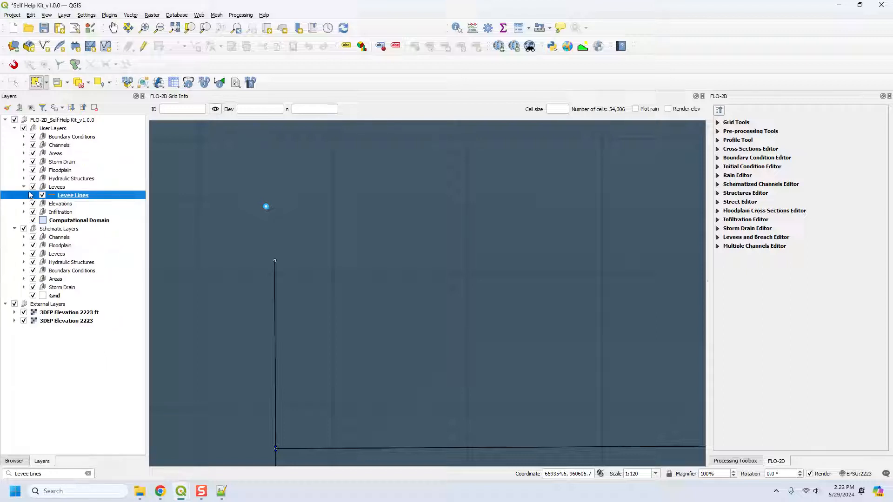
pyautogui.click(24, 186)
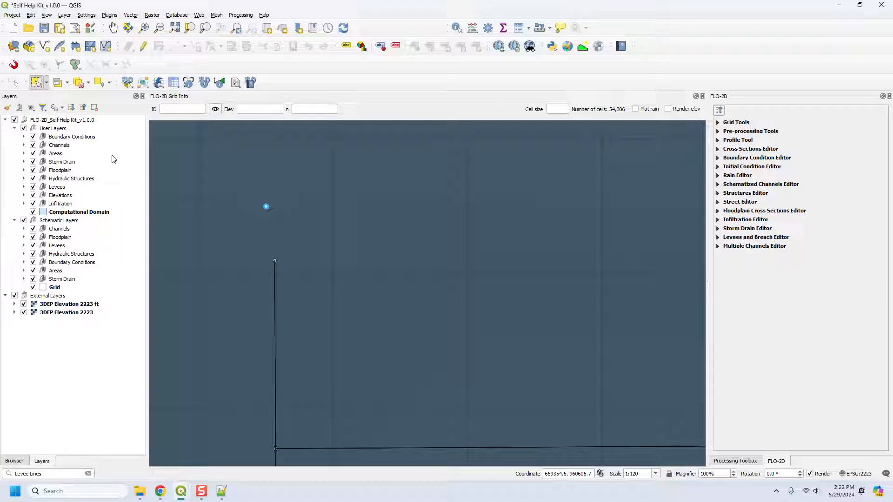
# Step: Enable Advanced Layers in the FLO-2D run settings and save the settings
pyautogui.click(159, 83)
pyautogui.click(168, 94)
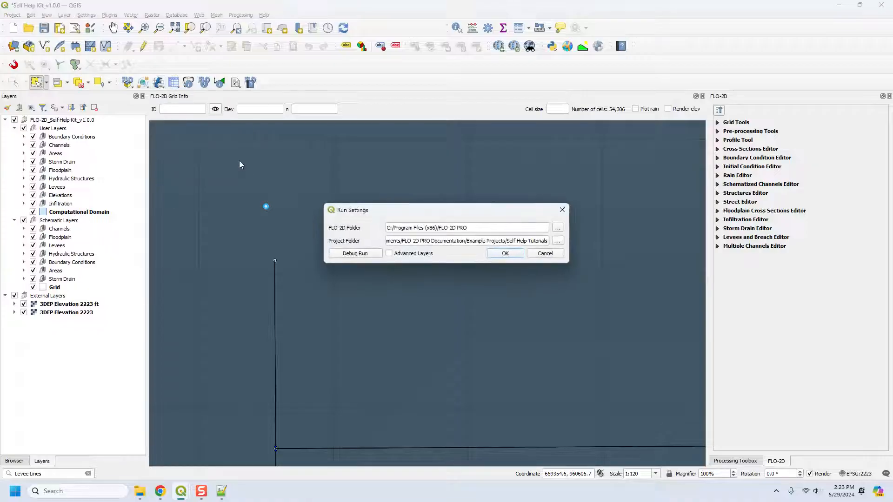
pyautogui.click(516, 258)
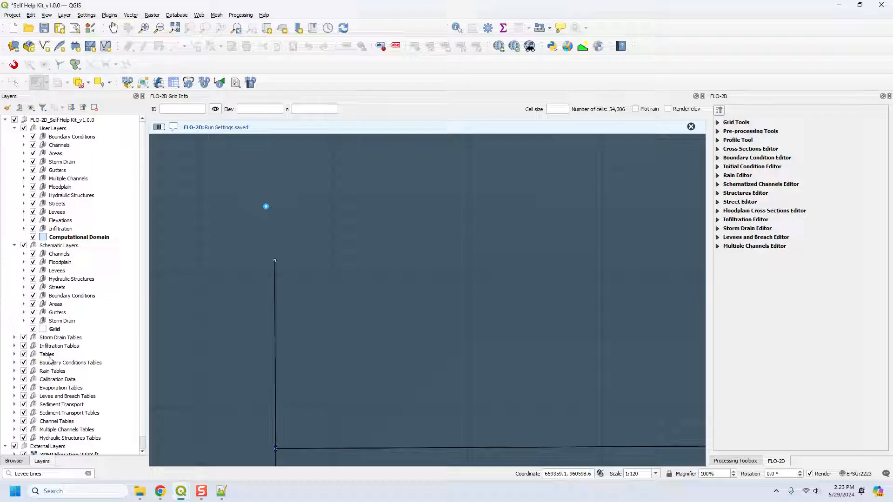
# Step: Disable Advanced Layers in the FLO-2D run settings and save the settings
pyautogui.click(158, 82)
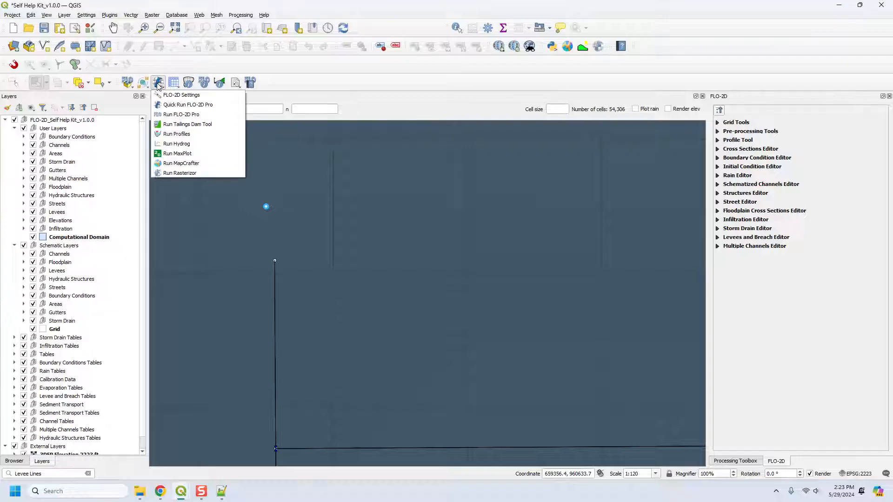
pyautogui.click(175, 91)
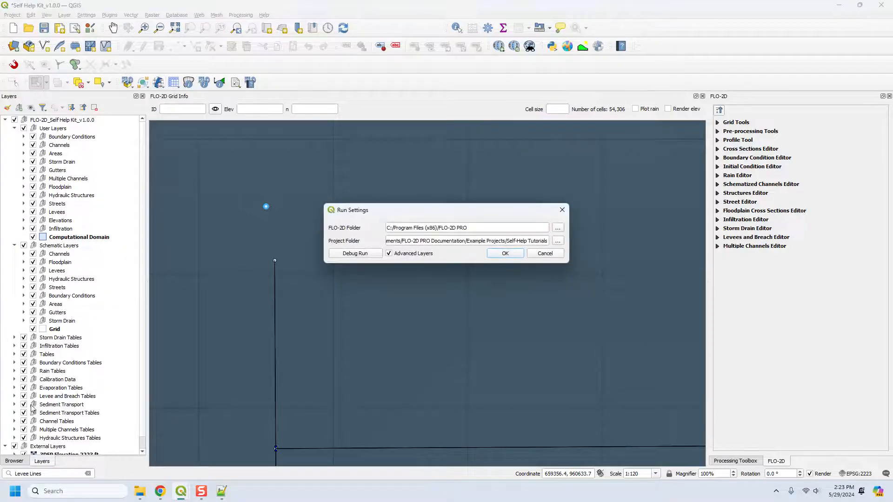
pyautogui.click(389, 253)
pyautogui.click(505, 253)
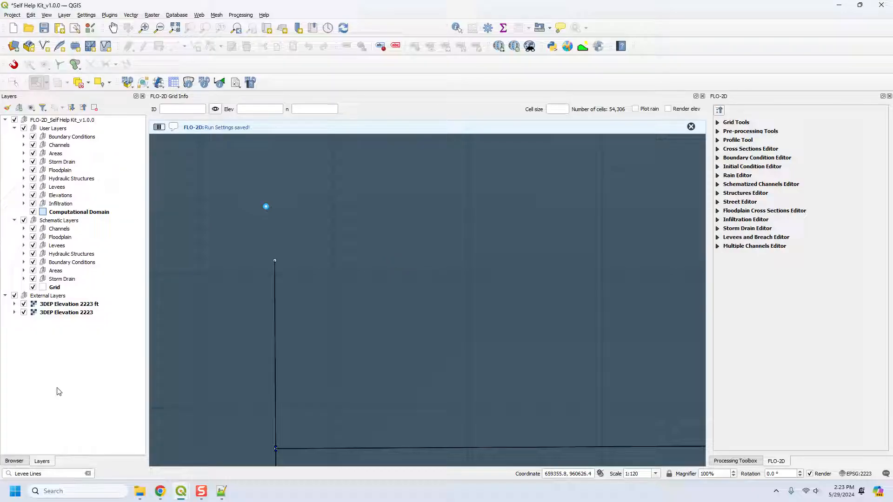
# Step: Clear the locator search text, look over its list of search prefixes, and close the list
pyautogui.click(45, 473)
pyautogui.press('BackSpace')
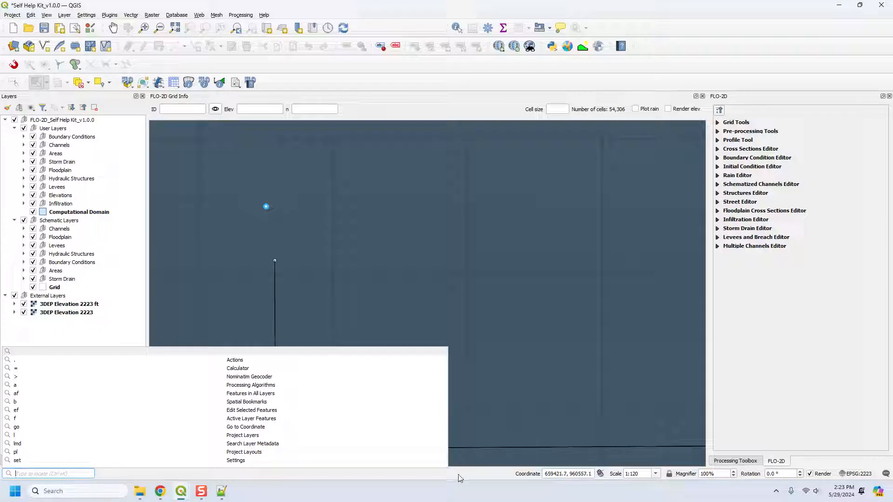
pyautogui.click(441, 262)
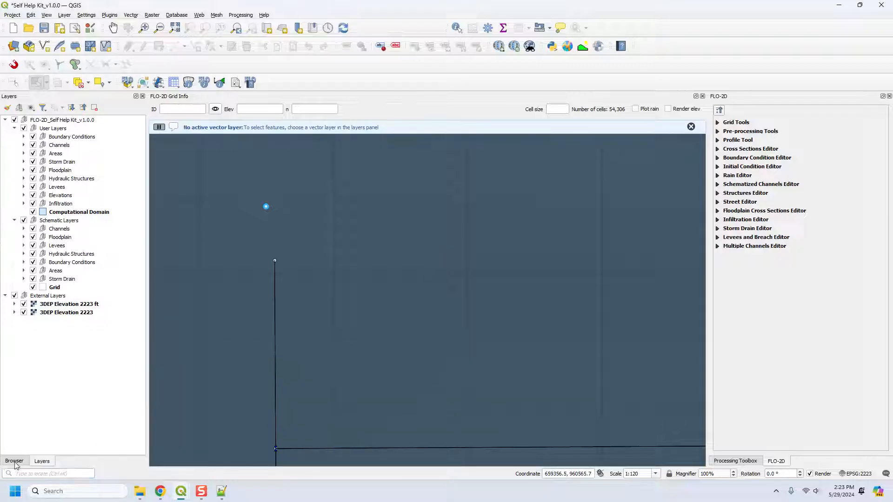
# Step: Browse Project Home to the QGIS Lesson 1 folder and add Elevation.tif to the map
pyautogui.click(14, 461)
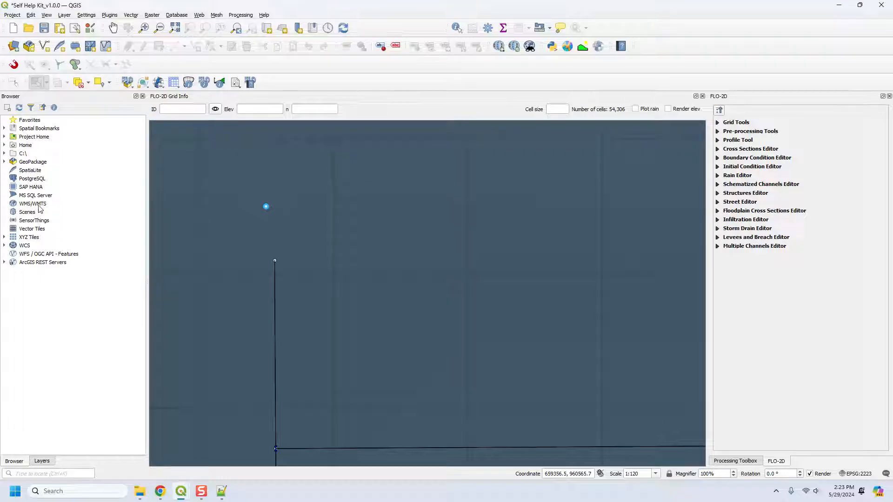
pyautogui.click(4, 137)
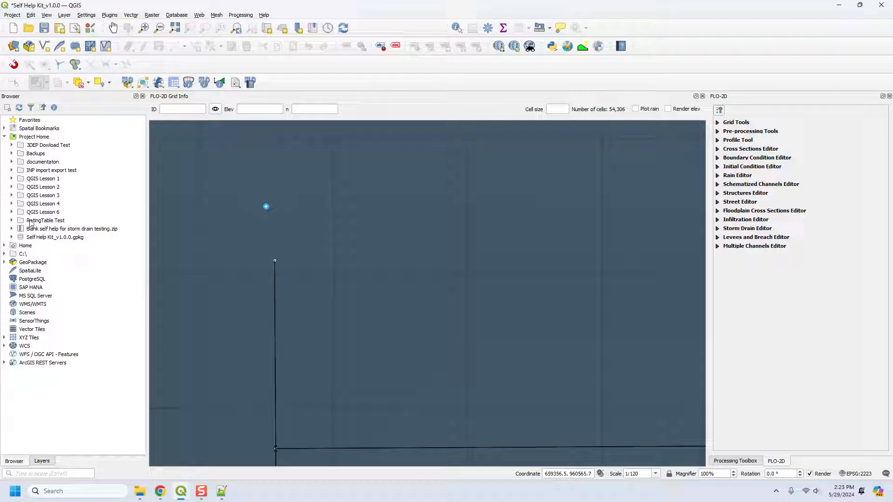
pyautogui.doubleClick(44, 179)
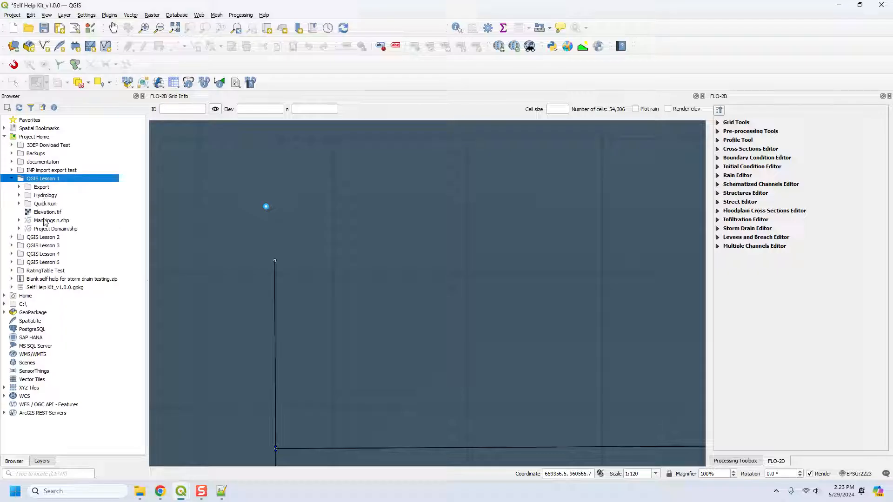
pyautogui.moveTo(45, 214); pyautogui.dragTo(367, 233)
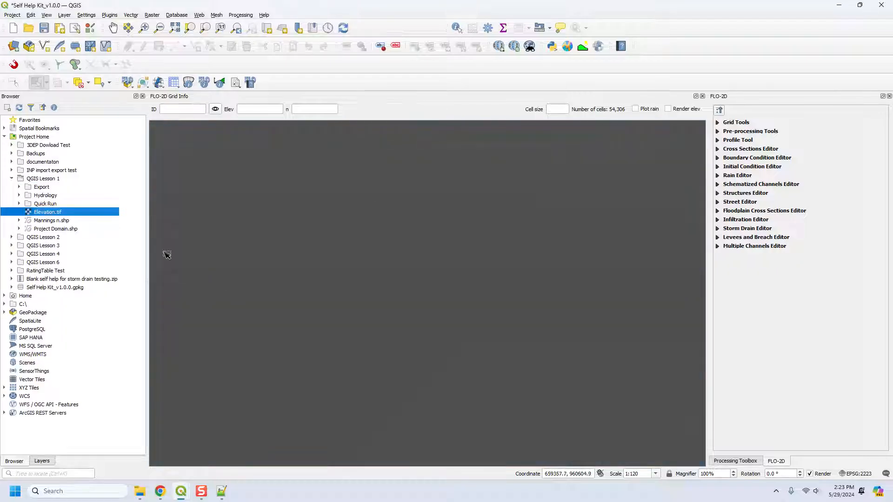
# Step: Move the Elevation layer into the External Layers group above the 3DEP layers and collapse its legend
pyautogui.click(39, 463)
pyautogui.moveTo(41, 125); pyautogui.dragTo(43, 425)
pyautogui.moveTo(41, 321); pyautogui.dragTo(81, 301)
pyautogui.moveTo(35, 331); pyautogui.dragTo(45, 294)
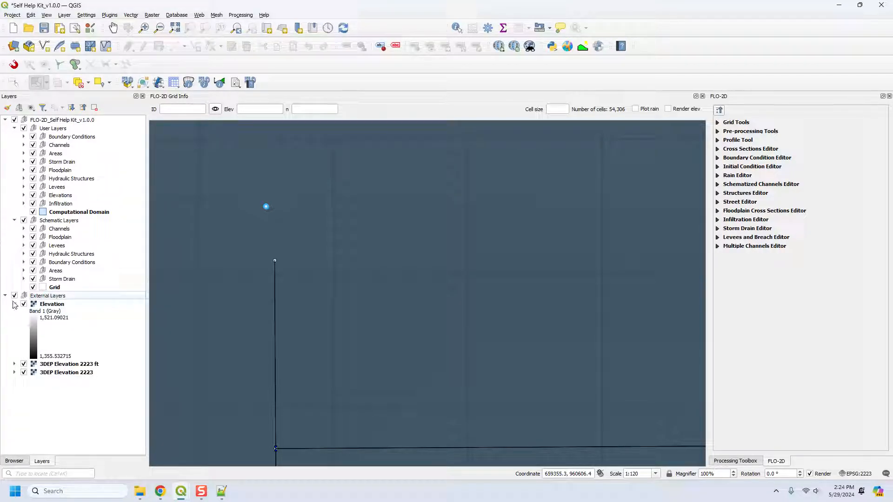
pyautogui.click(15, 304)
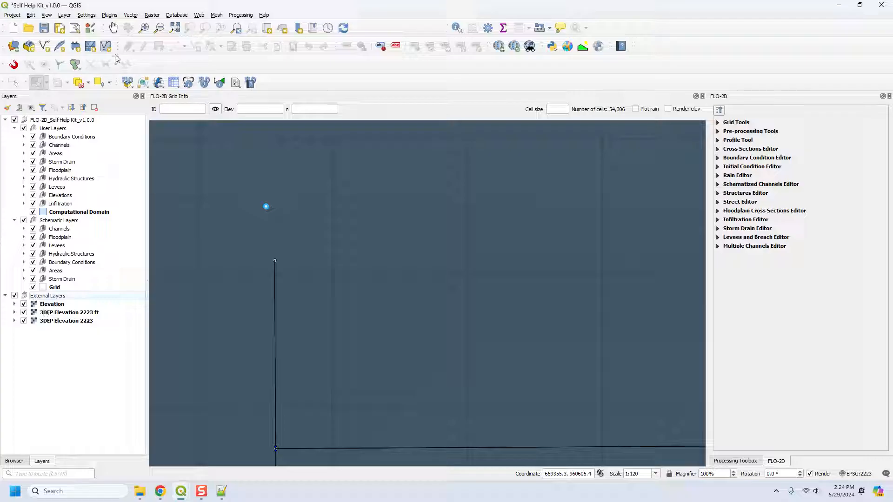
# Step: Collapse the whole layer tree, and expand the External Layers, FLO-2D_Self Help Kit_v1.0.0 and User Layers groups
pyautogui.click(83, 108)
pyautogui.click(6, 128)
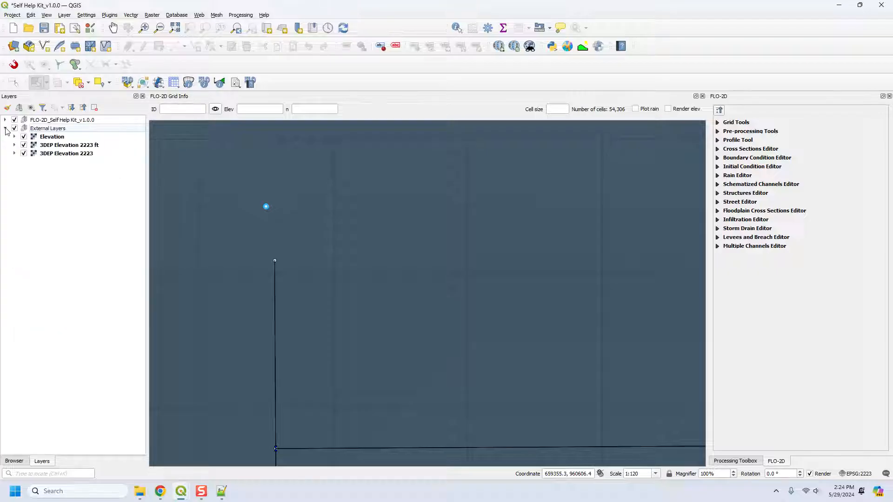
pyautogui.click(5, 120)
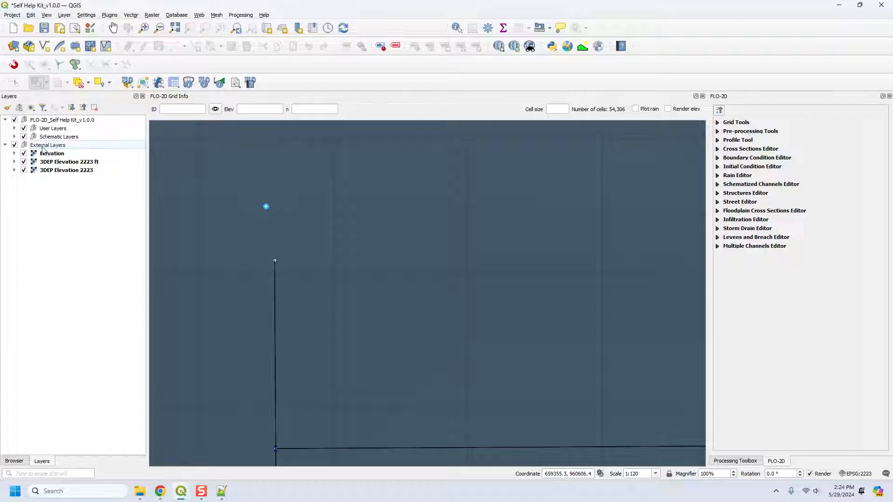
pyautogui.click(14, 137)
pyautogui.click(14, 137)
pyautogui.click(14, 128)
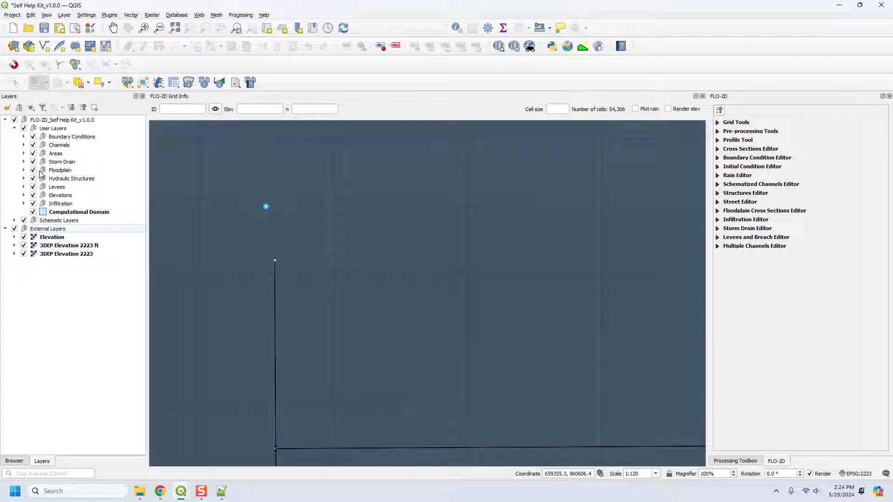
# Step: Look over the map theme and layer visibility options and the legend filter options without applying any
pyautogui.click(30, 108)
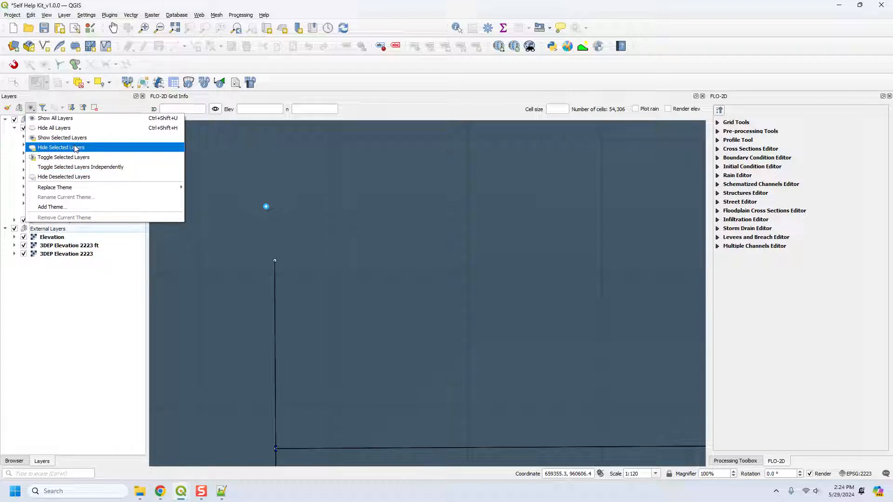
pyautogui.click(40, 301)
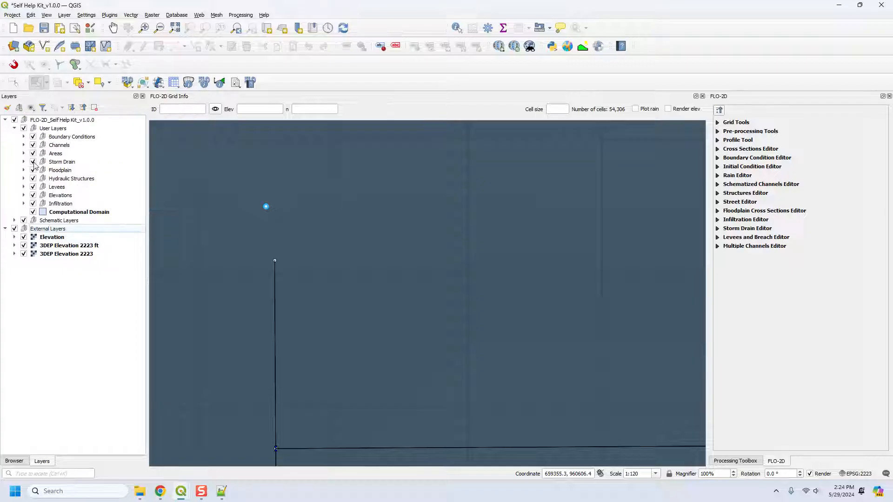
pyautogui.click(45, 110)
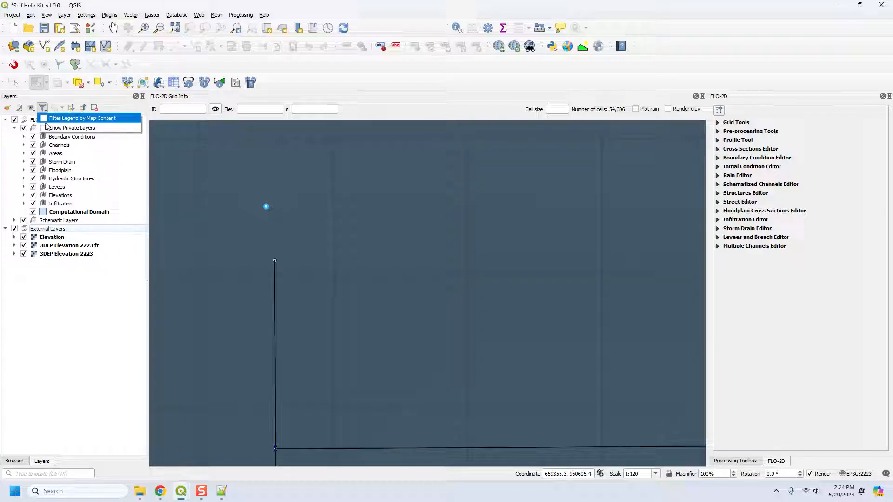
pyautogui.click(81, 314)
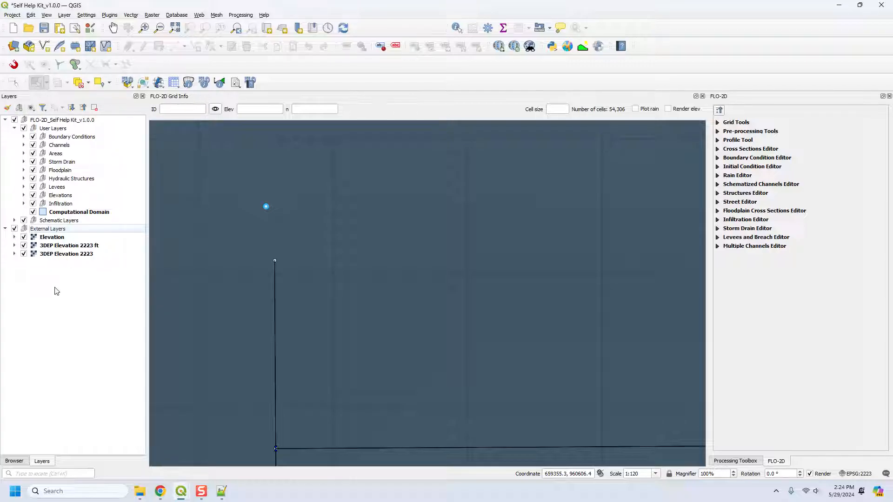
# Step: Collapse External Layers, add an empty layer group below it with the default name, and remove that group
pyautogui.click(5, 229)
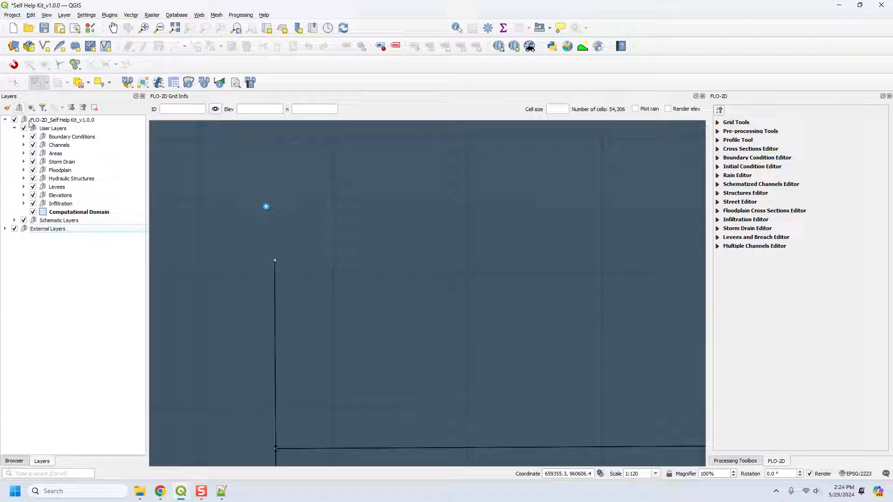
pyautogui.rightClick(53, 275)
pyautogui.click(77, 280)
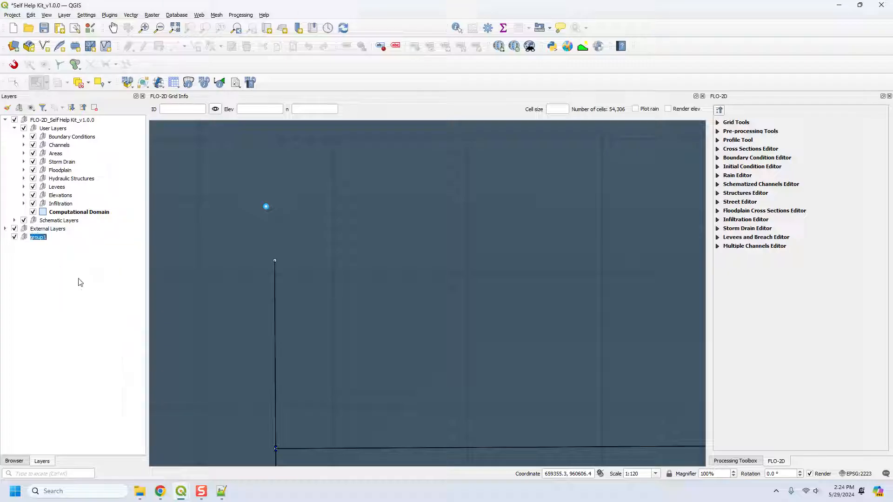
pyautogui.press('Return')
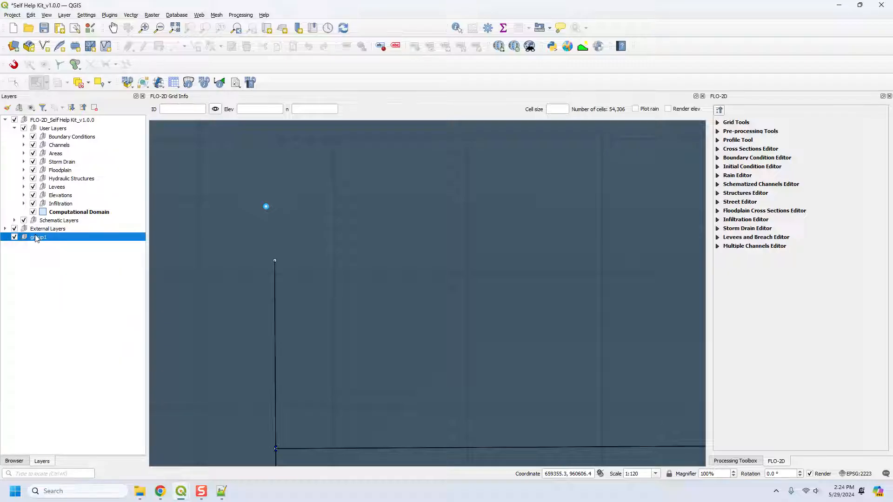
pyautogui.rightClick(35, 237)
pyautogui.click(61, 281)
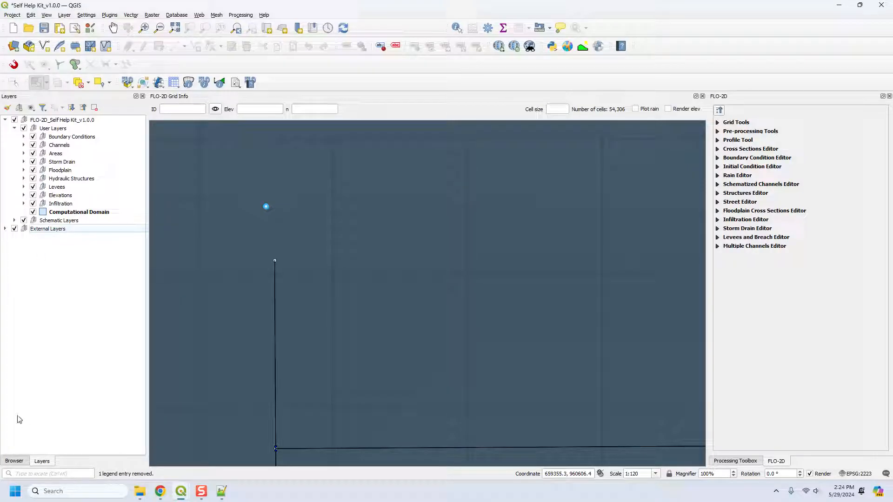
# Step: In the browser, collapse QGIS Lesson 1, expand Self Help Kit_v1.0.0.gpkg and look over the GeoPackage's database management options
pyautogui.click(14, 461)
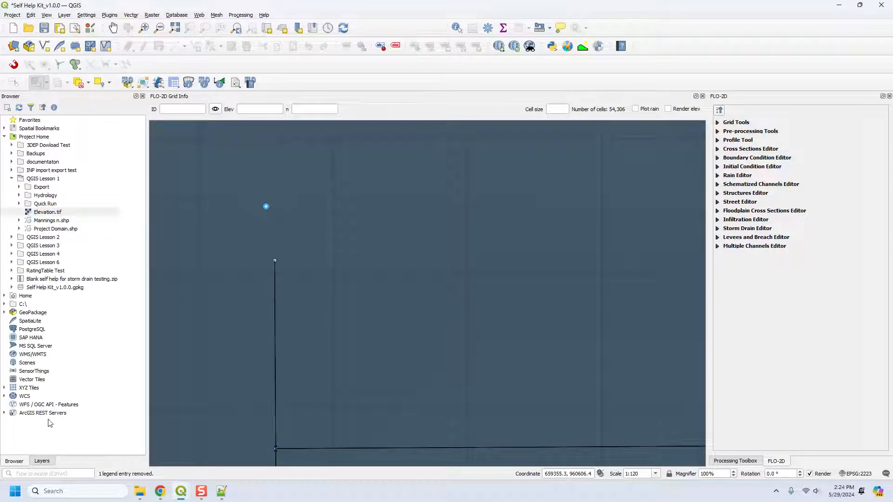
pyautogui.click(13, 178)
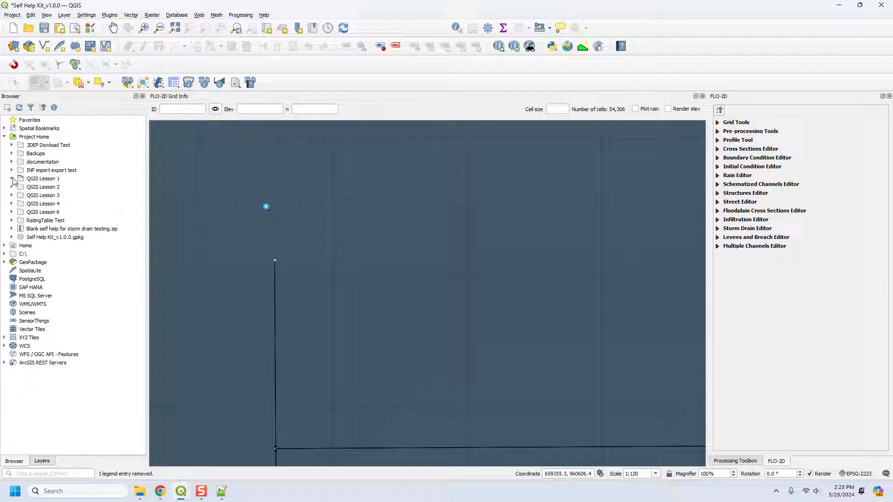
pyautogui.doubleClick(40, 238)
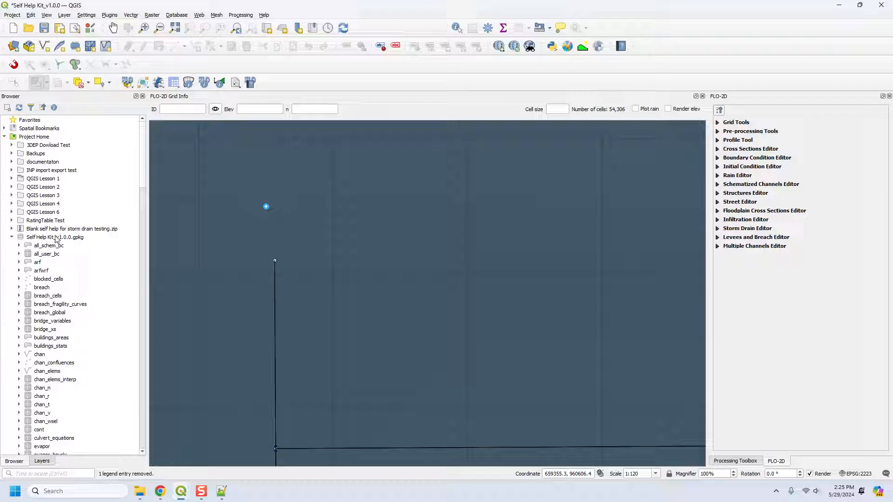
pyautogui.click(56, 238)
pyautogui.rightClick(56, 239)
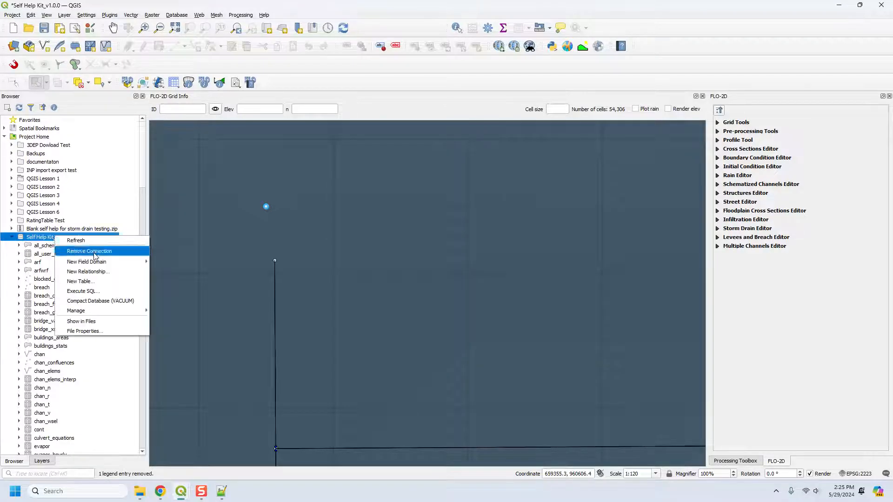
pyautogui.moveTo(94, 263)
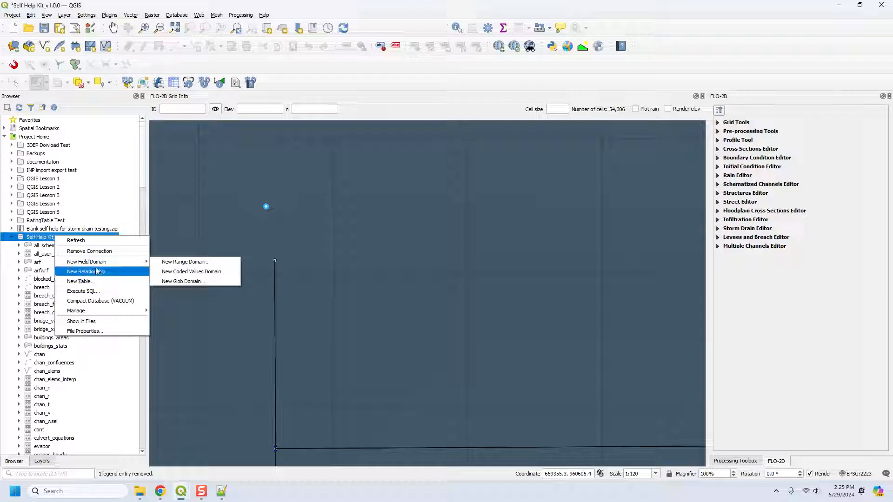
pyautogui.moveTo(88, 311)
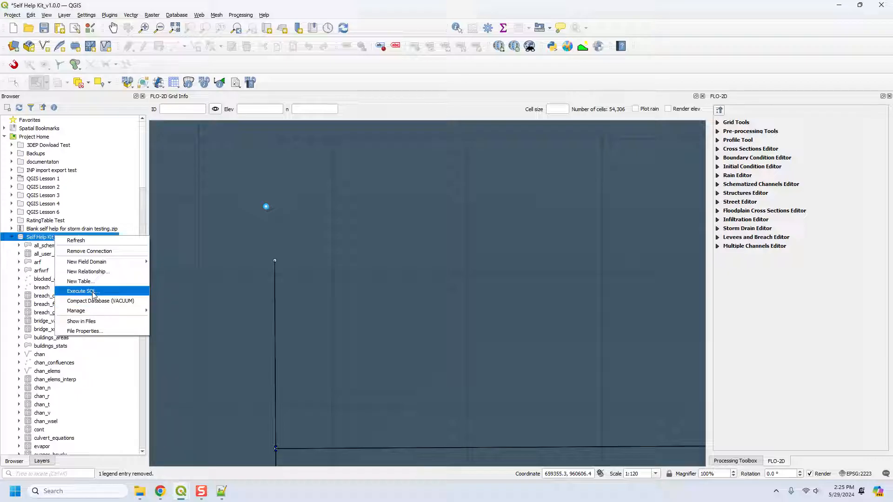
# Step: Draft the SQL statement DROP TABLE metadat for Self Help Kit_v1.0.0.gpkg and close the SQL window without executing it
pyautogui.click(93, 292)
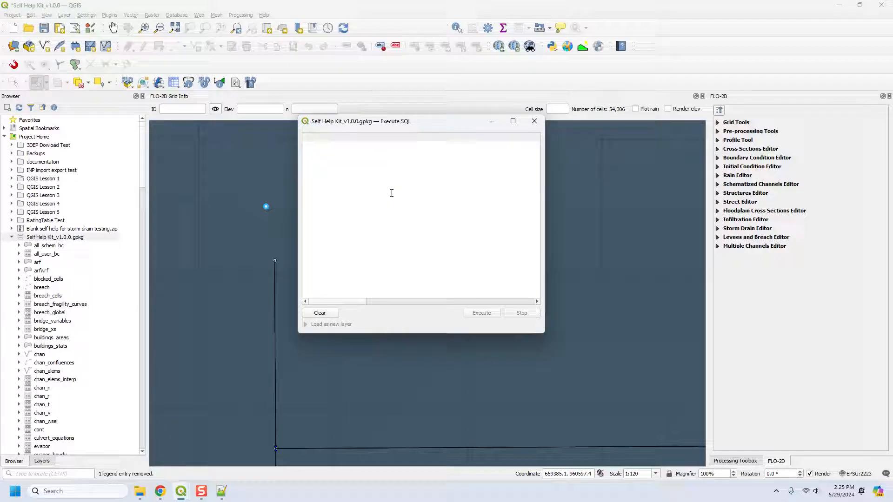
pyautogui.write('DROP')
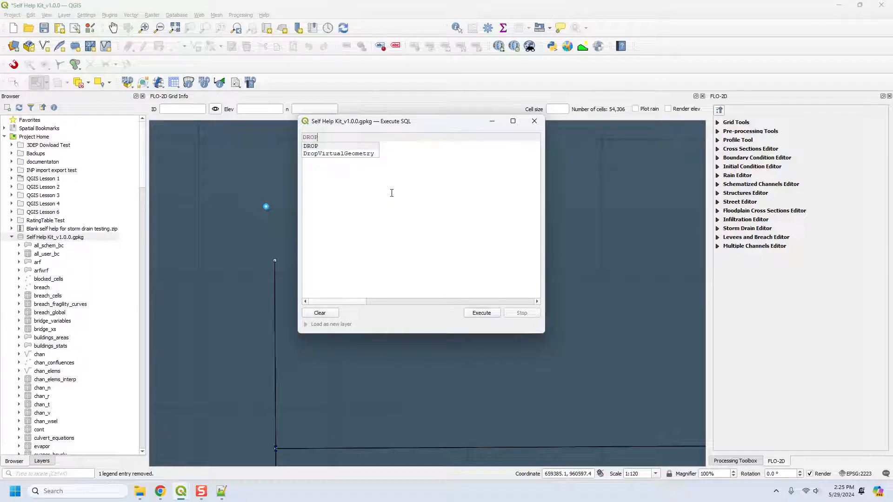
pyautogui.write(' TABLE ')
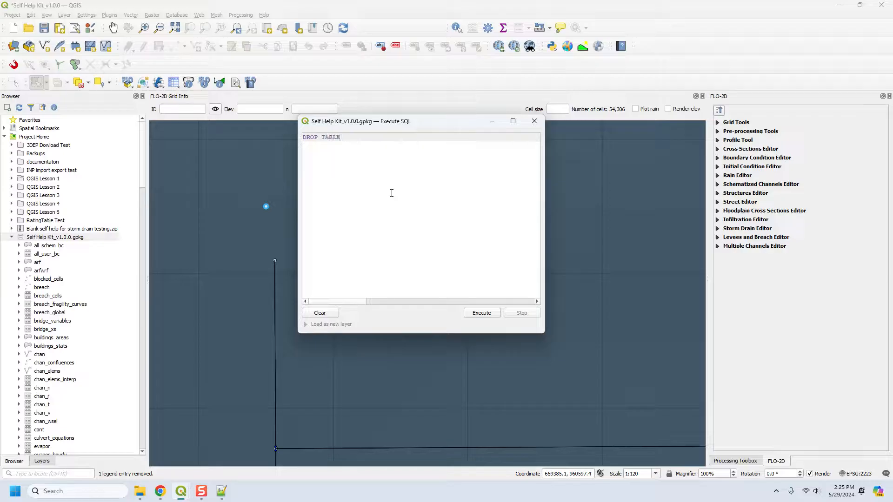
pyautogui.write('metadat')
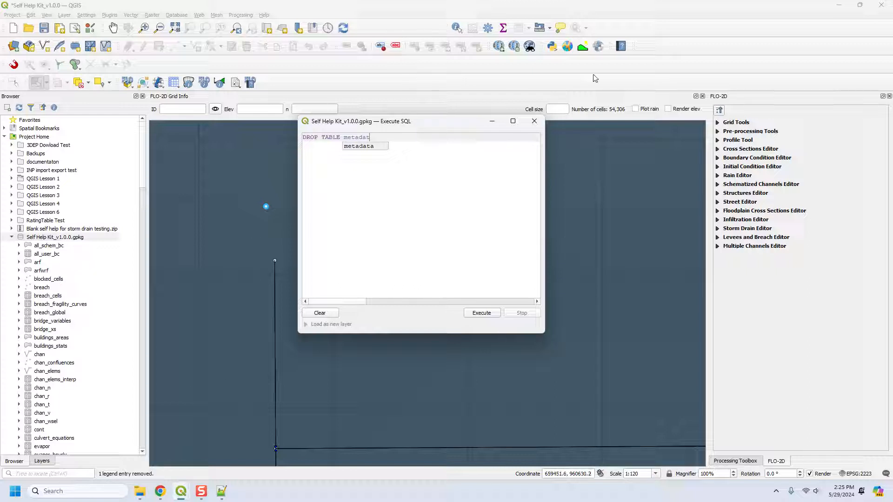
pyautogui.click(535, 121)
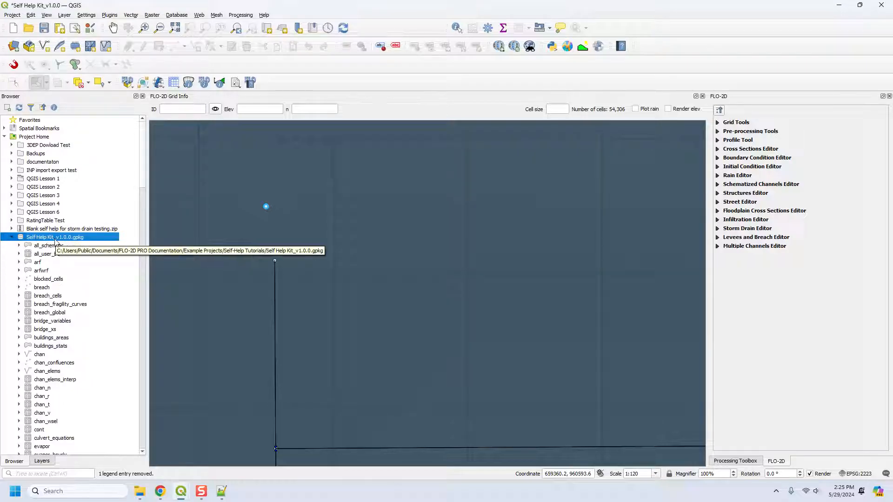
# Step: Collapse Self Help Kit_v1.0.0.gpkg and Project Home in the browser, and return to the layer tree
pyautogui.click(12, 238)
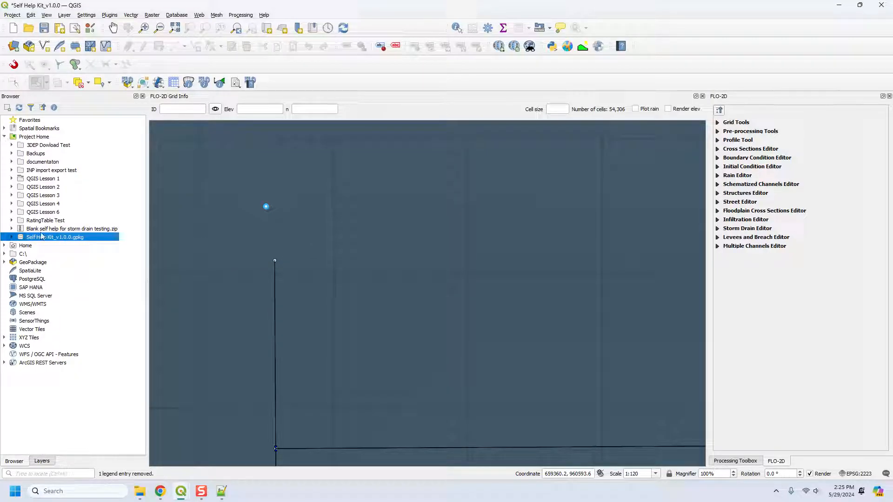
pyautogui.click(3, 137)
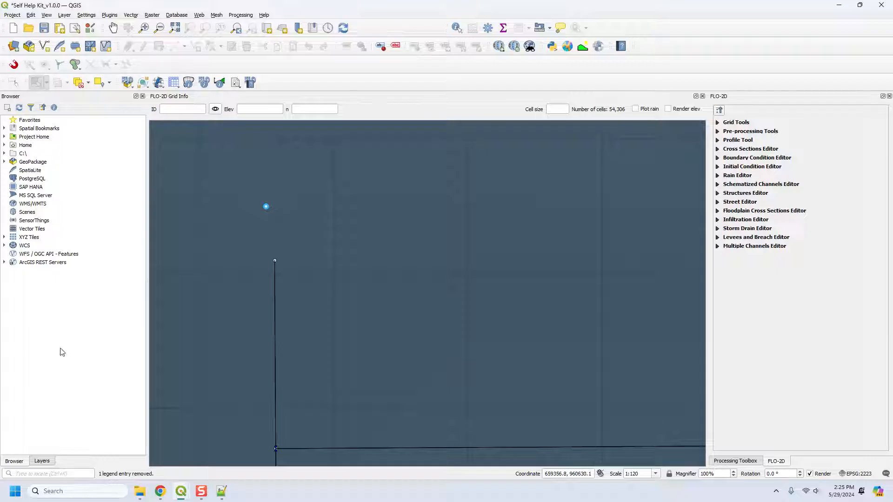
pyautogui.click(42, 461)
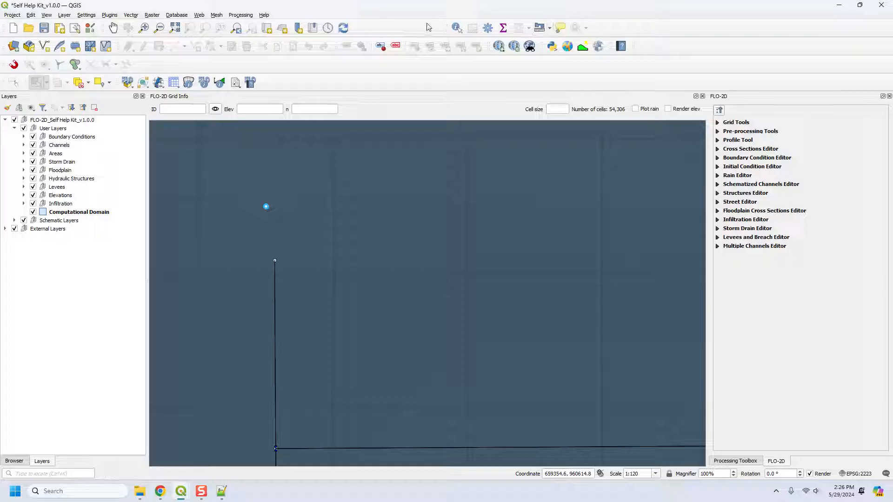
# Step: Identify the Computational Domain polygon on the map to show its attributes
pyautogui.click(458, 28)
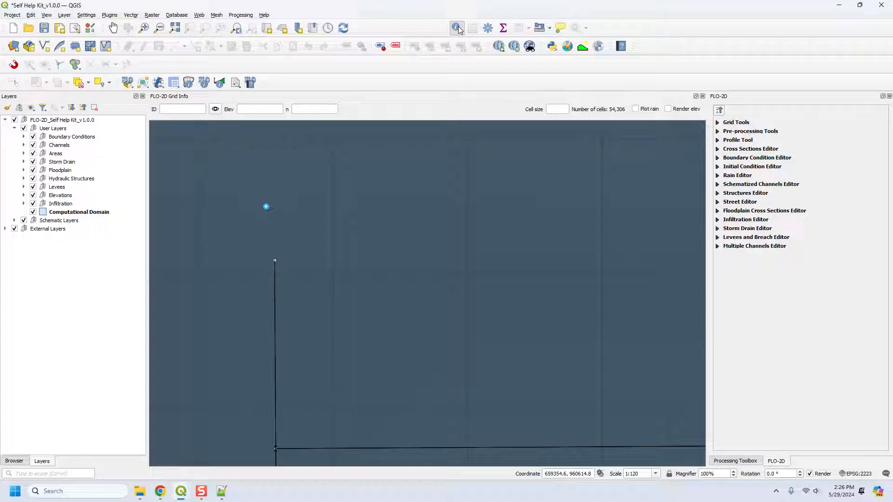
pyautogui.click(101, 215)
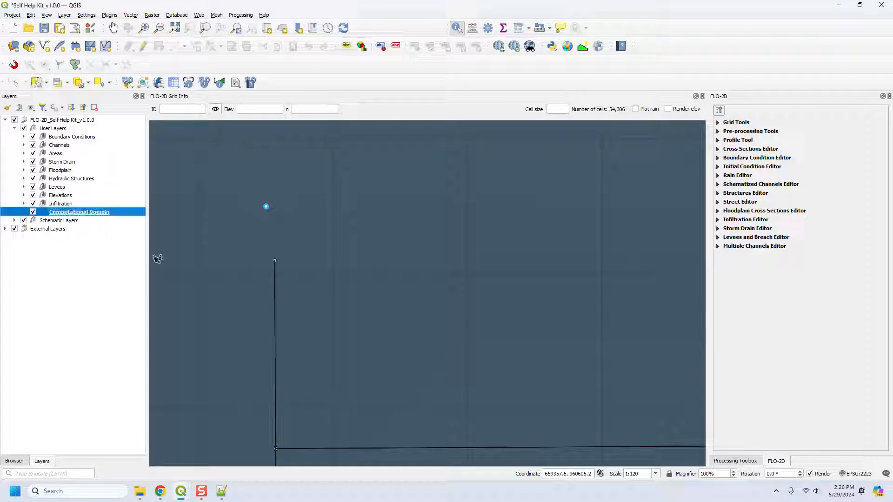
pyautogui.click(424, 217)
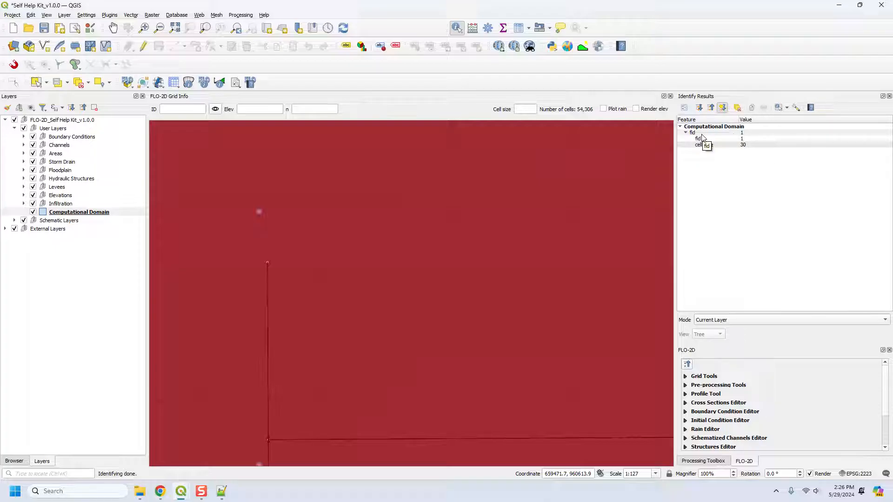
# Step: Look over the identify result expansion option, the feature identification methods and the identify settings, leaving them all as they are
pyautogui.click(722, 110)
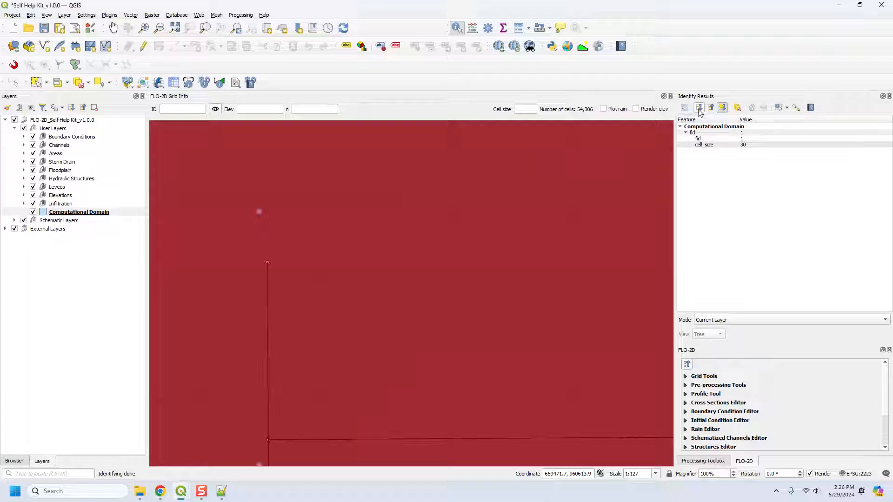
pyautogui.click(722, 107)
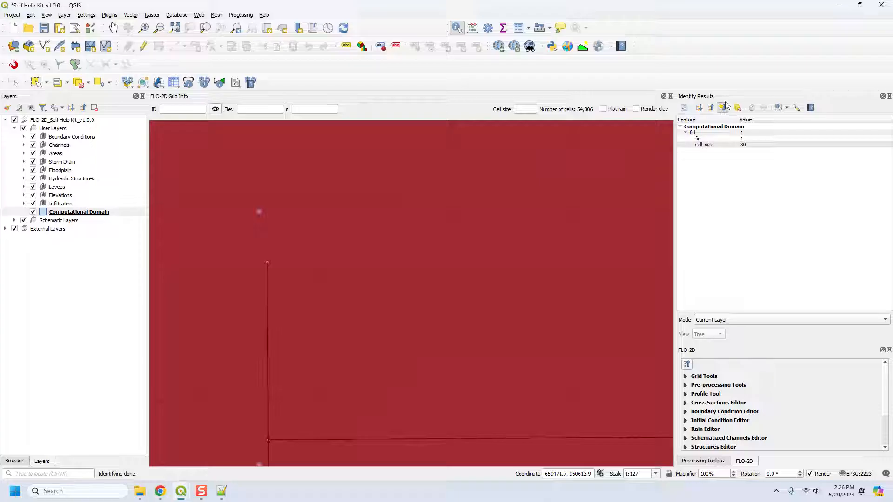
pyautogui.click(786, 108)
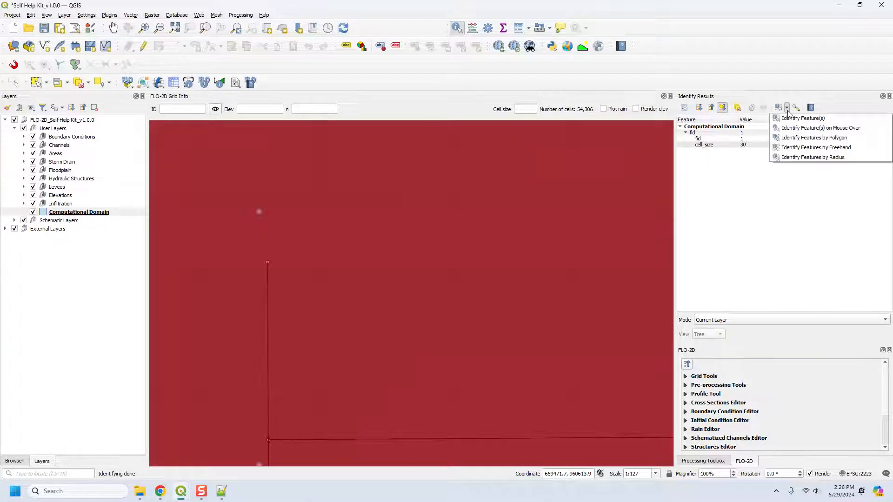
pyautogui.click(801, 246)
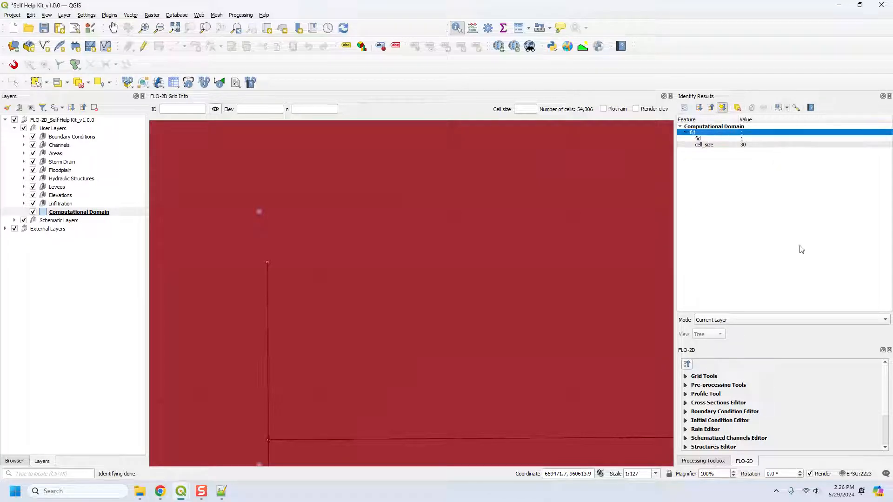
pyautogui.click(796, 108)
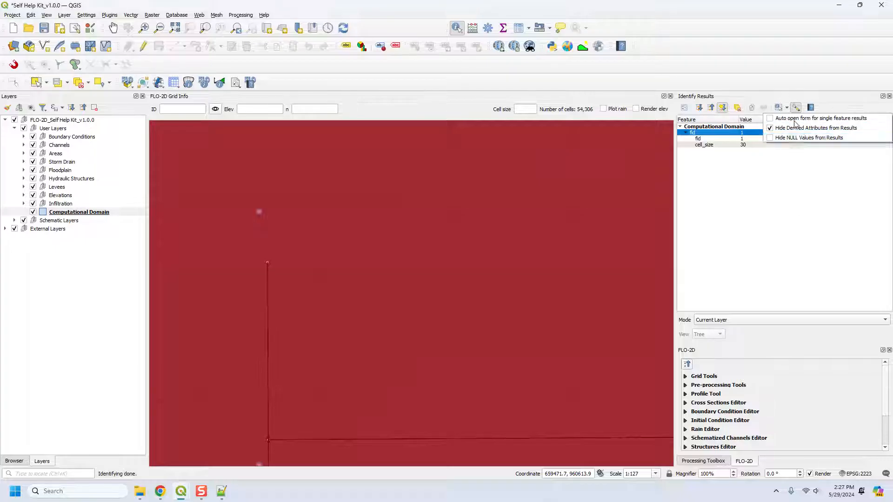
pyautogui.click(784, 222)
# Step: Dock Identify Results as a tab alongside Processing Toolbox and FLO-2D, switch among the three, and leave Identify Results in front
pyautogui.moveTo(760, 96); pyautogui.dragTo(749, 186)
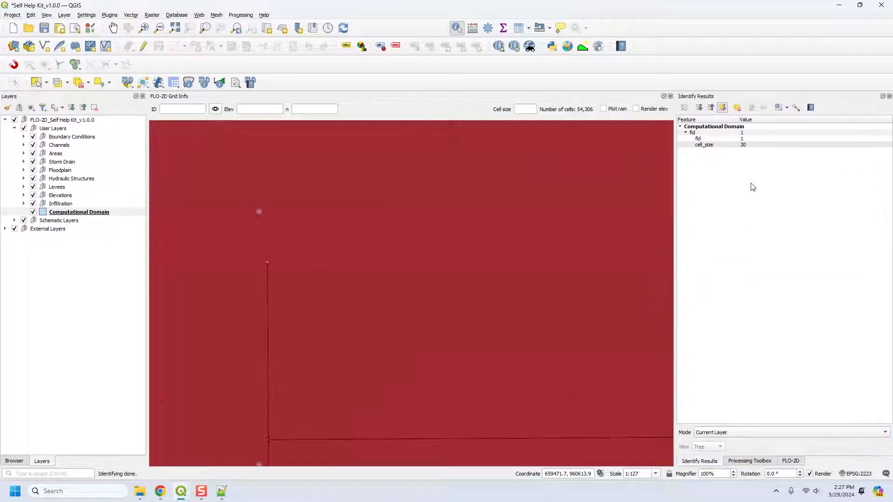
pyautogui.click(782, 461)
pyautogui.click(751, 462)
pyautogui.click(785, 461)
pyautogui.click(744, 462)
pyautogui.click(707, 462)
# Step: Keep the identify mode at Current Layer, and identify a grid cell with both the Computational Domain and Grid layers selected
pyautogui.click(715, 437)
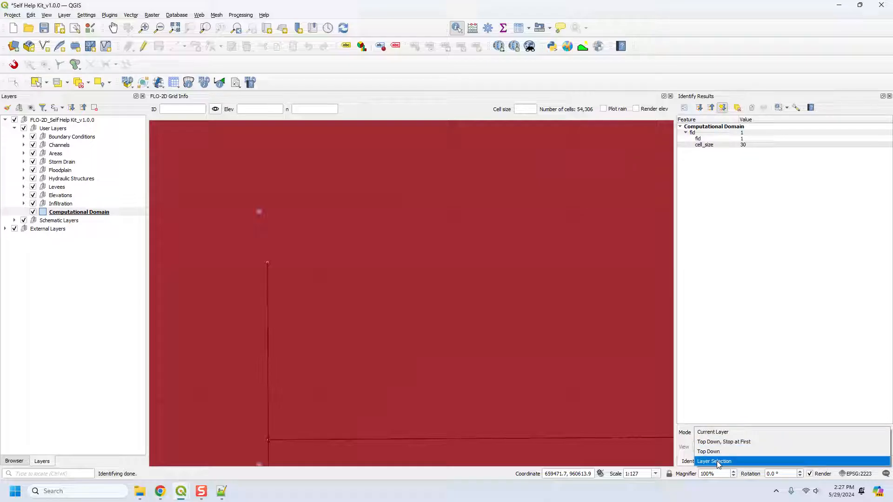
pyautogui.click(717, 434)
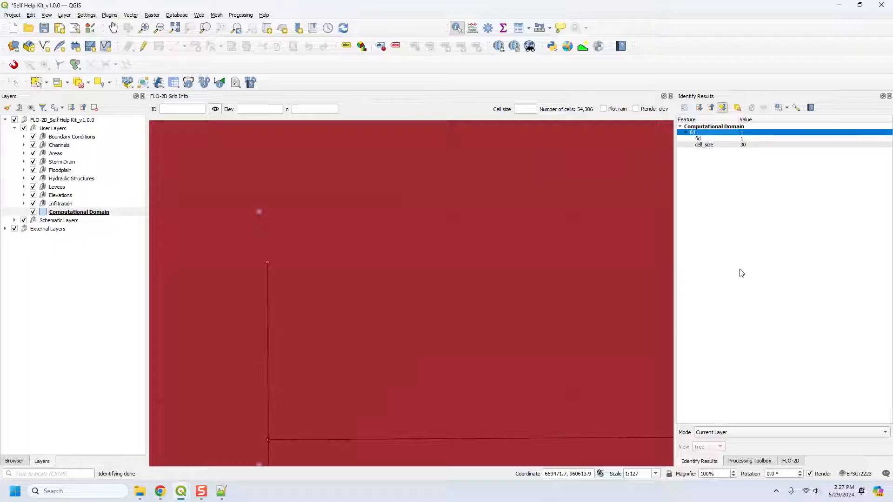
pyautogui.click(15, 221)
pyautogui.keyDown('ctrl'); pyautogui.click(55, 288); pyautogui.keyUp('ctrl')
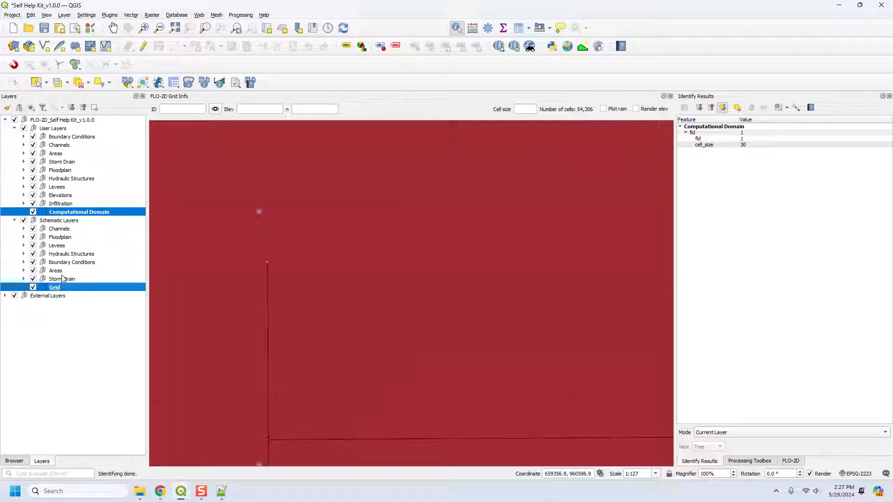
pyautogui.click(299, 240)
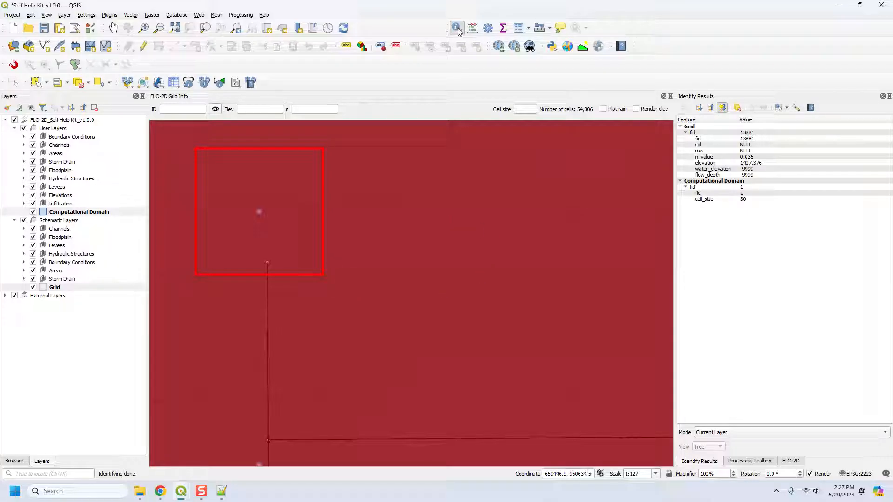
# Step: Reactivate the Identify tool and review the available identify modes without changing the current one
pyautogui.click(457, 29)
pyautogui.click(710, 433)
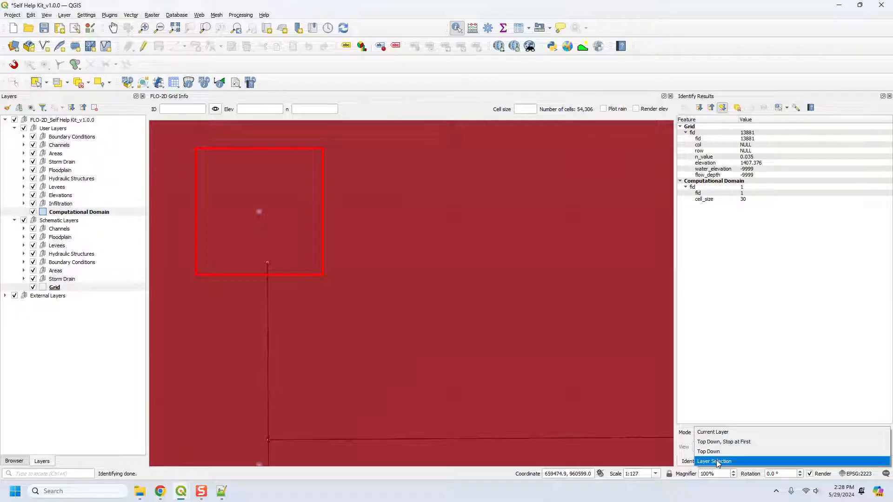
pyautogui.click(733, 303)
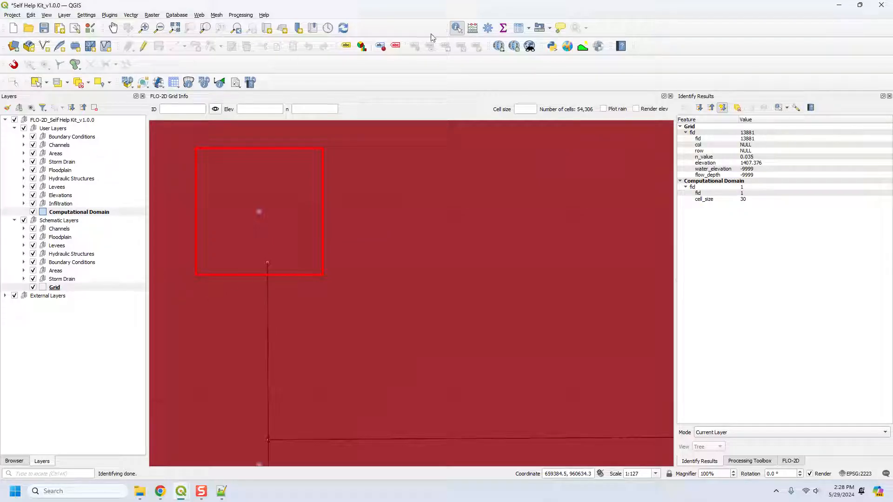
# Step: Identify features inside the domain at full project extent, clear the results by identifying outside it, and switch to the Pan Map tool
pyautogui.scroll(-10, 453, 279)
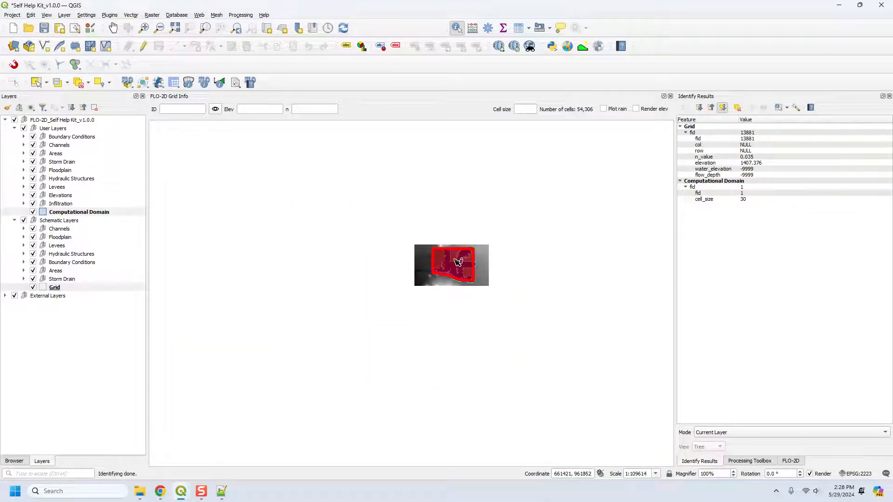
pyautogui.scroll(2, 453, 262)
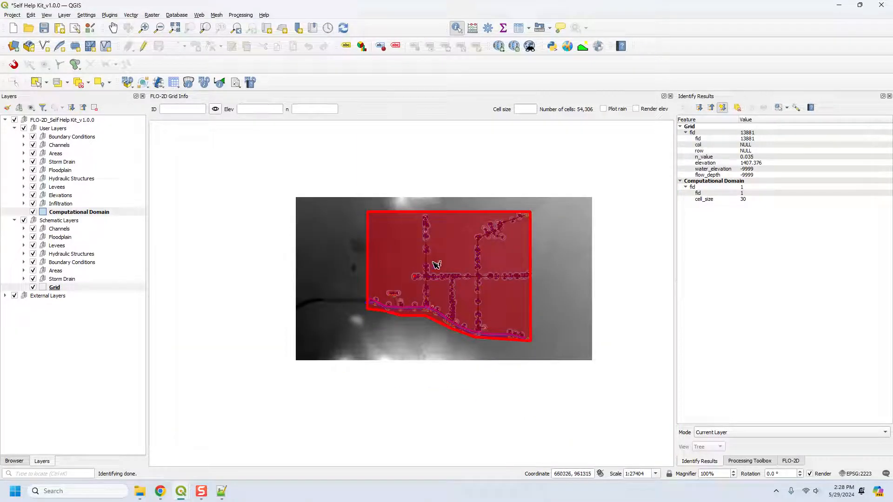
pyautogui.click(333, 250)
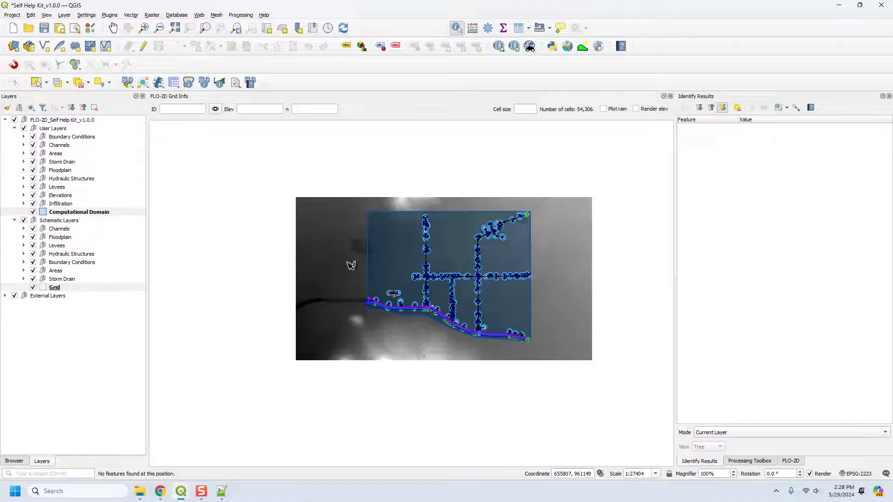
pyautogui.click(399, 236)
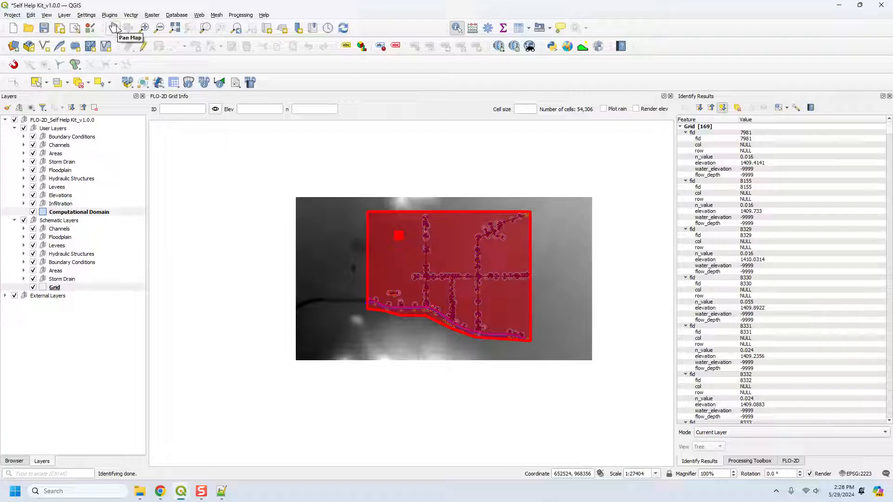
pyautogui.click(303, 223)
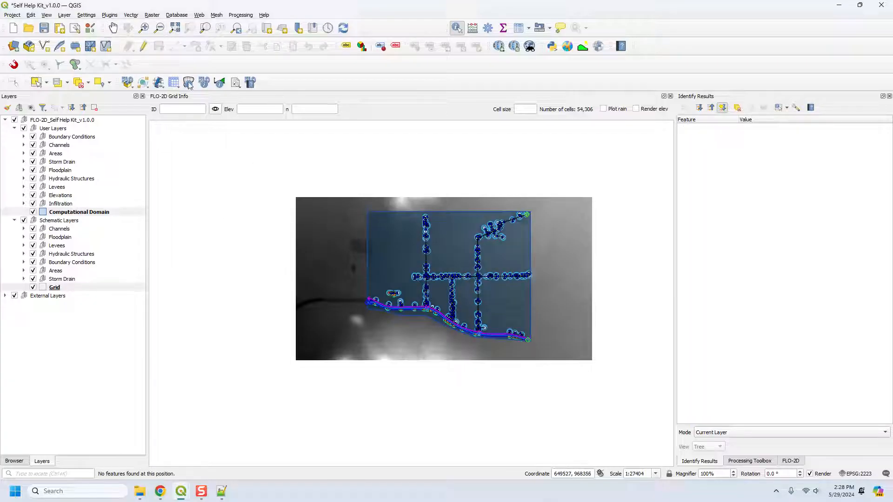
pyautogui.click(114, 33)
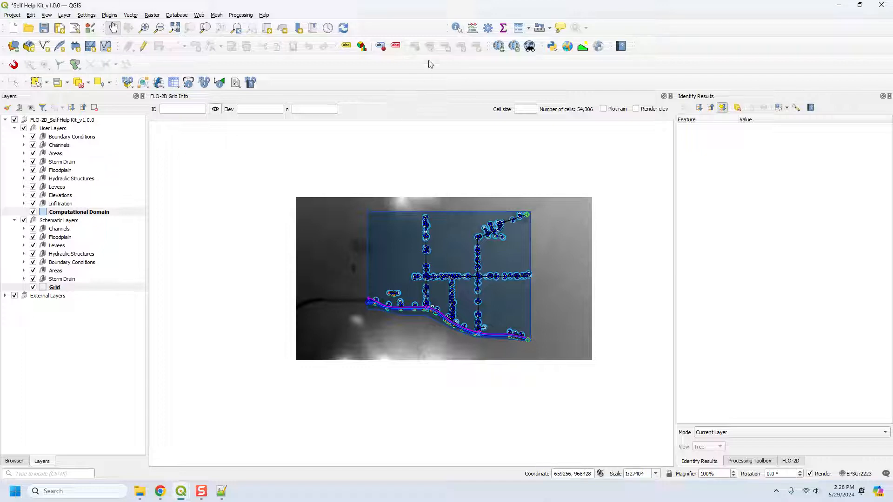
# Step: Identify features inside the domain with the Identify tool, switch to the Pan Map tool, and bring the FLO-2D panel to the front
pyautogui.click(457, 26)
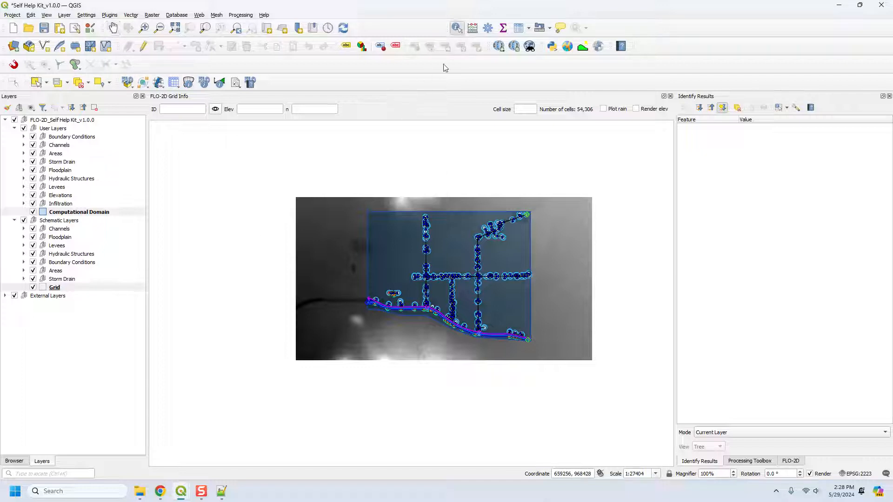
pyautogui.click(396, 248)
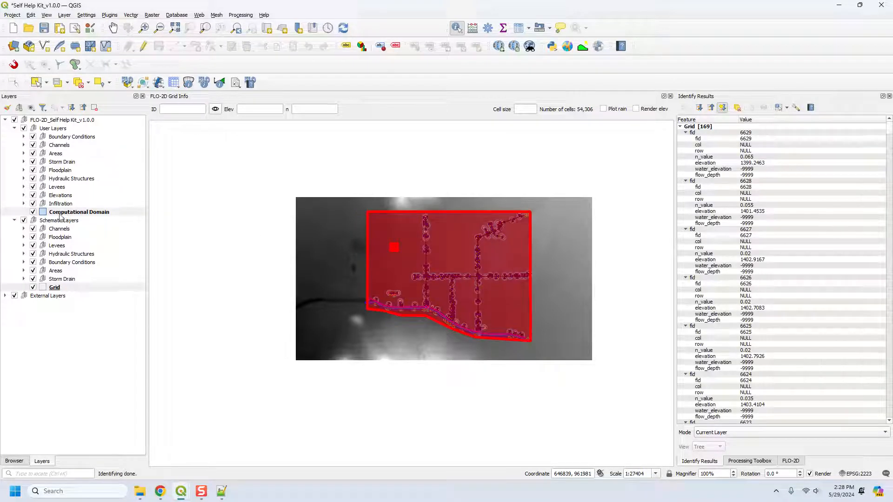
pyautogui.click(114, 32)
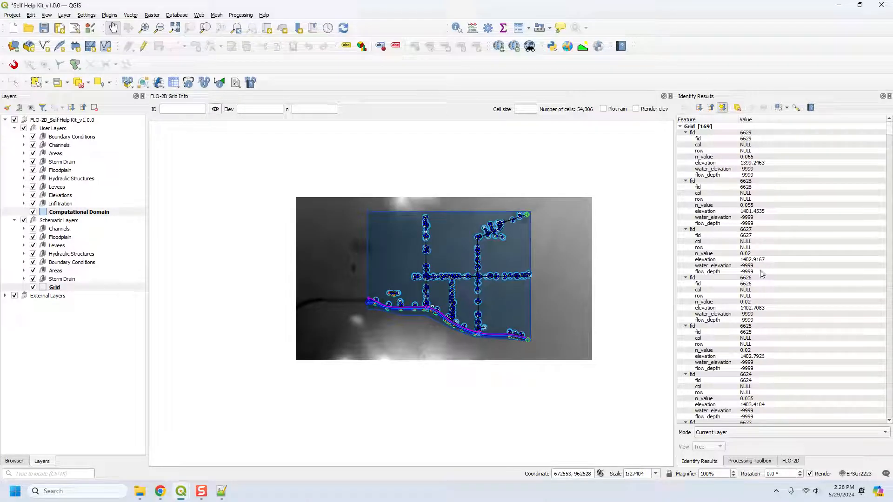
pyautogui.click(790, 461)
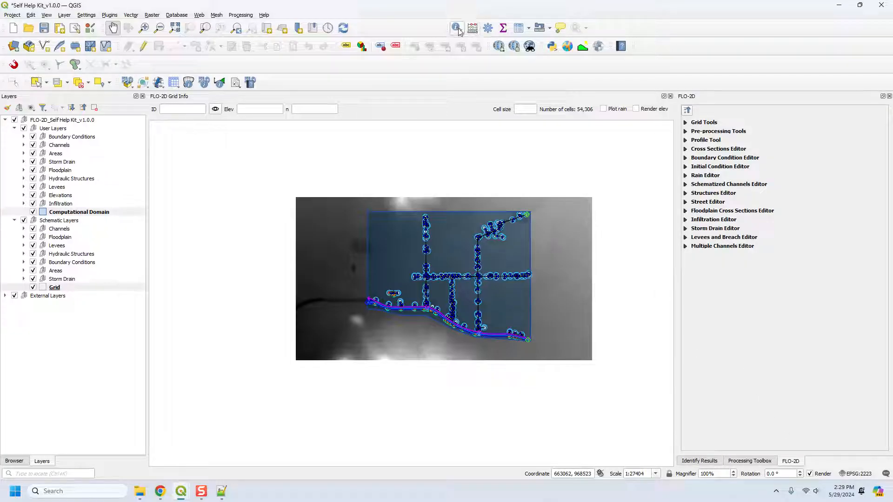
# Step: Make Computational Domain the only selected layer, identify its polygon inside the domain, and return to the Pan Map tool
pyautogui.click(456, 28)
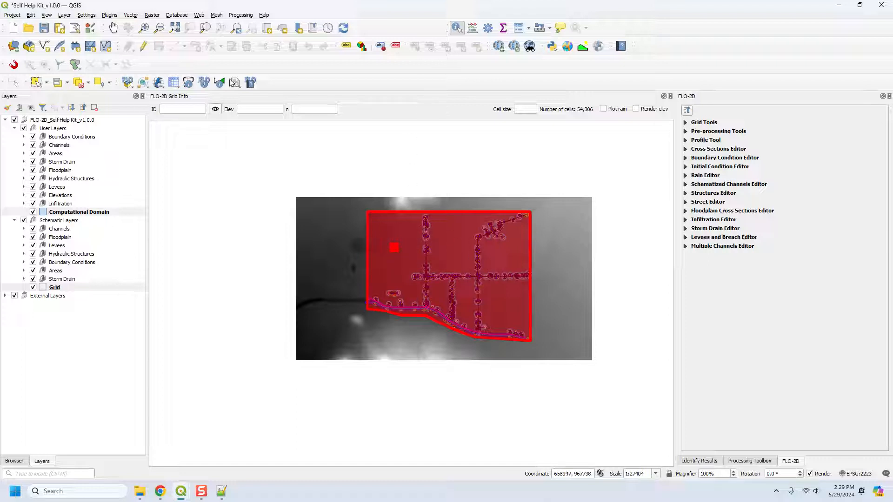
pyautogui.click(54, 288)
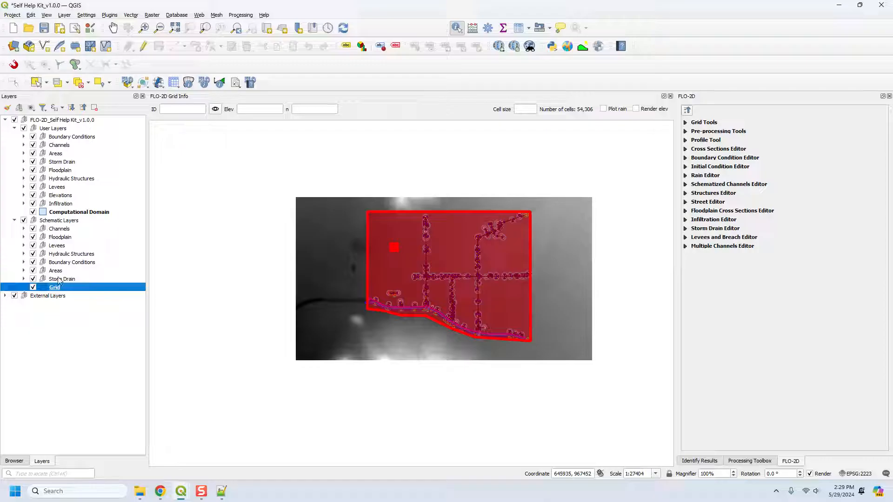
pyautogui.click(63, 213)
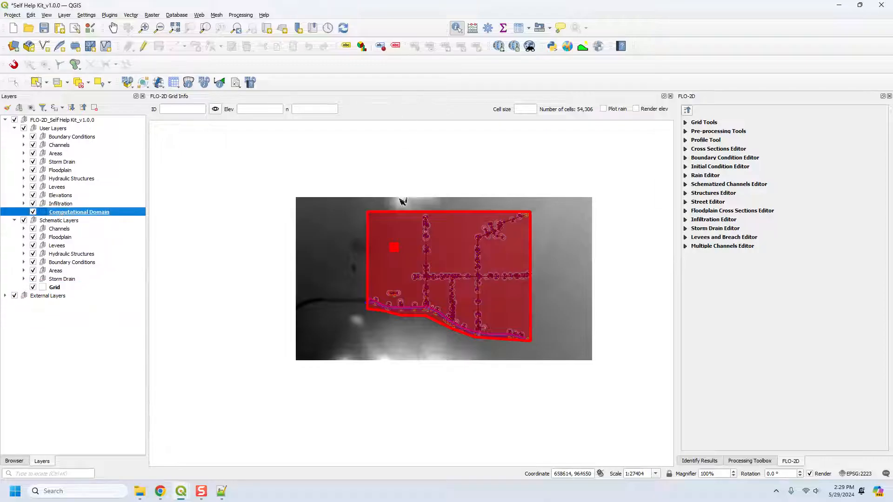
pyautogui.click(390, 235)
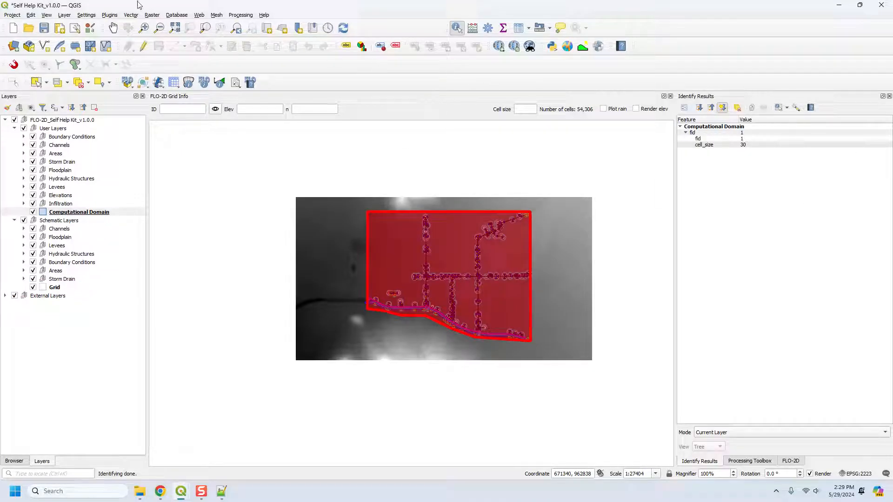
pyautogui.click(113, 28)
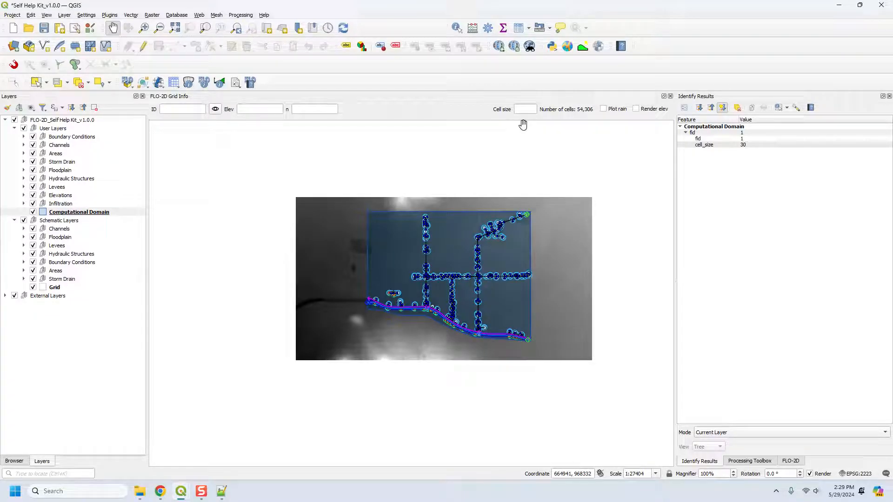
# Step: Search the Processing Toolbox for "zon", open Zonal statistics, review its available input layers, and close the tool without running it
pyautogui.click(488, 28)
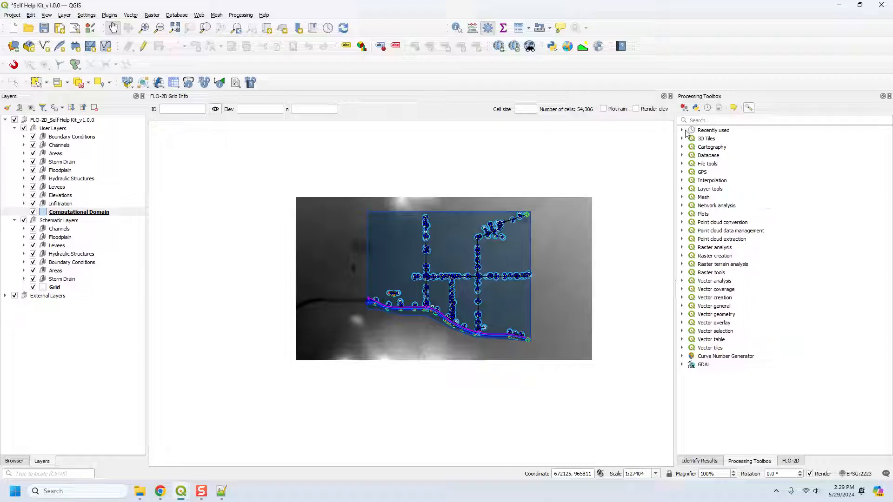
pyautogui.click(712, 121)
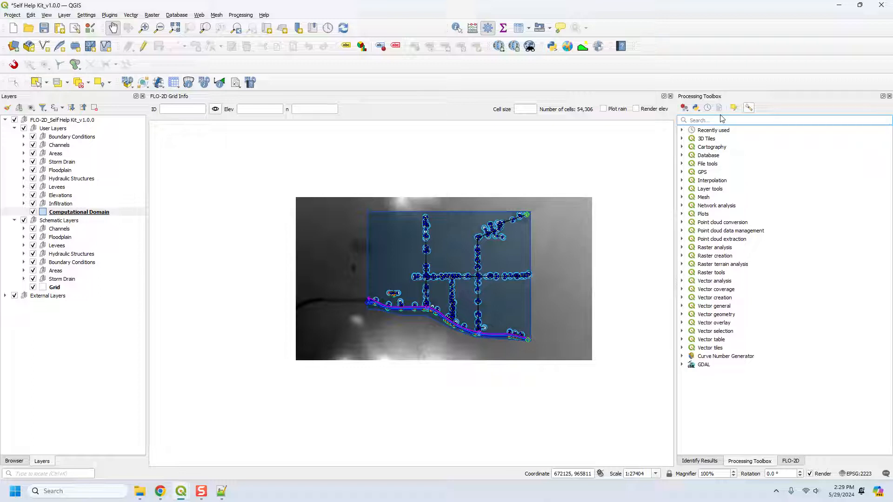
pyautogui.write('zon')
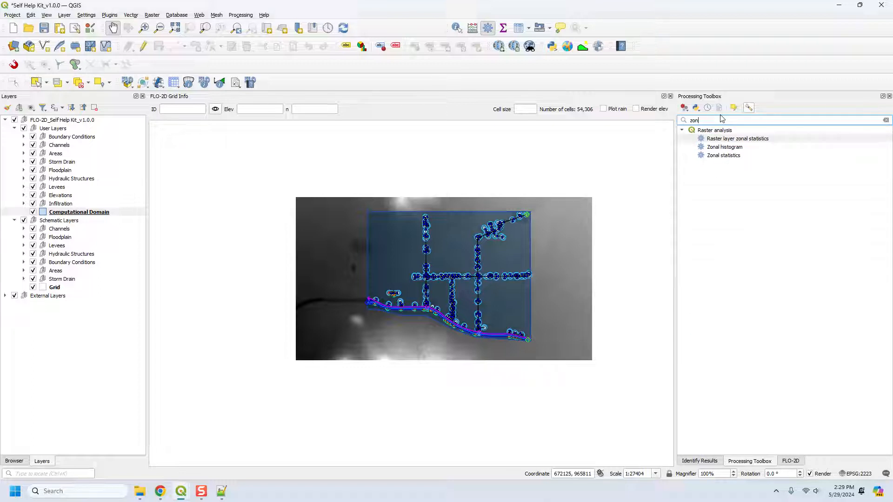
pyautogui.doubleClick(732, 158)
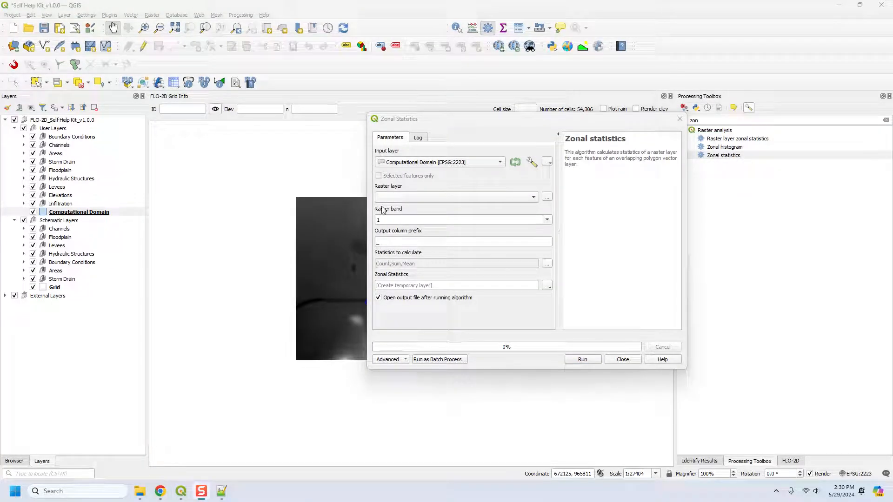
pyautogui.click(409, 165)
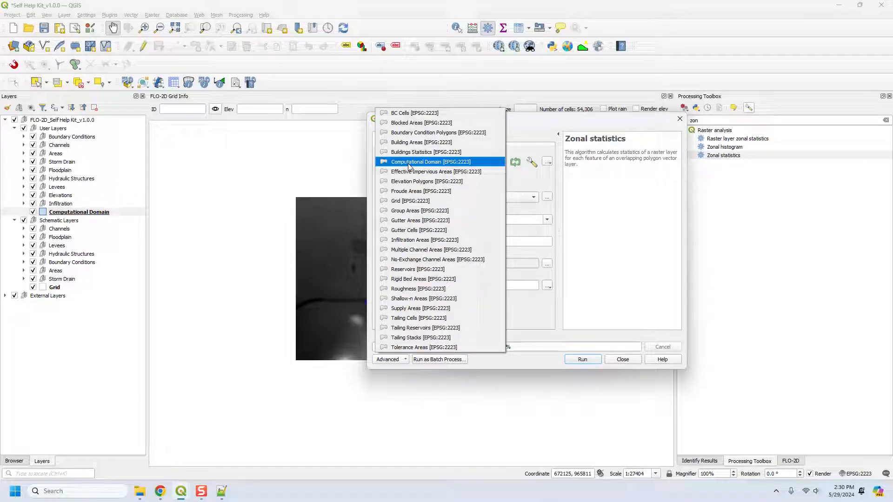
pyautogui.click(622, 359)
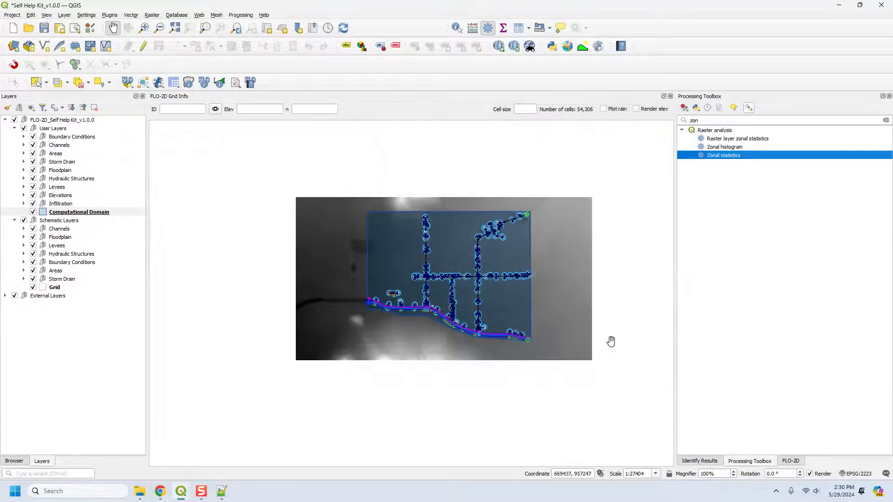
# Step: Start editing the Blocked Areas layer under User Layers > Areas and draw a four-sided polygon in the northwest part of the domain
pyautogui.click(23, 153)
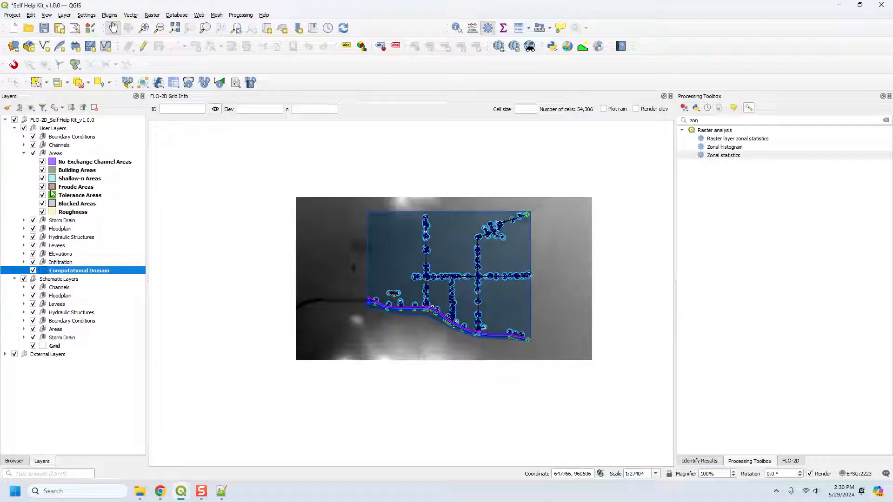
pyautogui.click(73, 203)
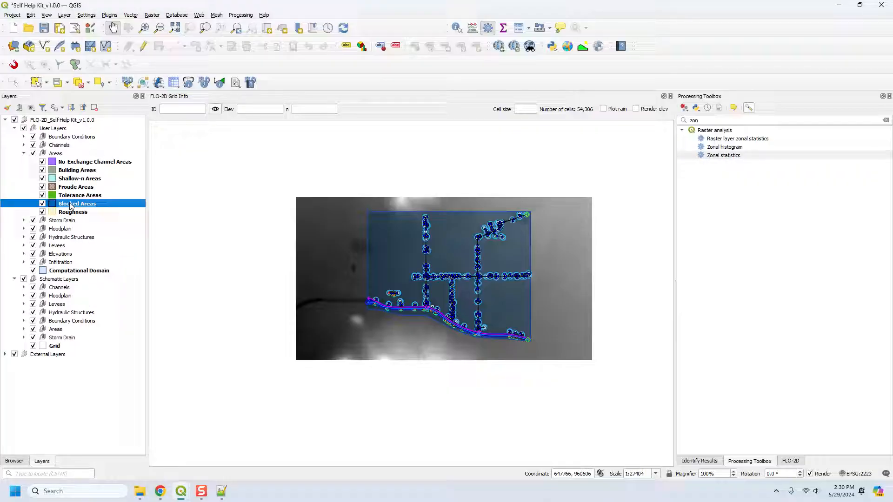
pyautogui.click(144, 47)
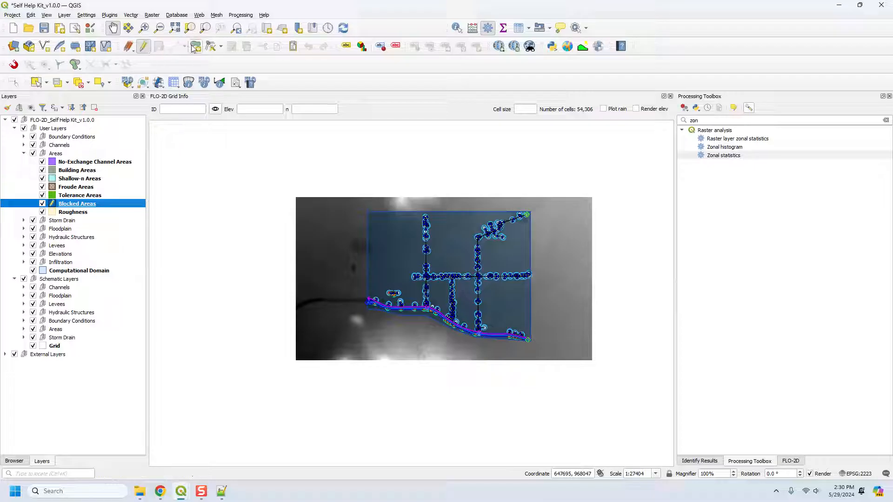
pyautogui.click(380, 237)
pyautogui.click(410, 237)
pyautogui.click(409, 260)
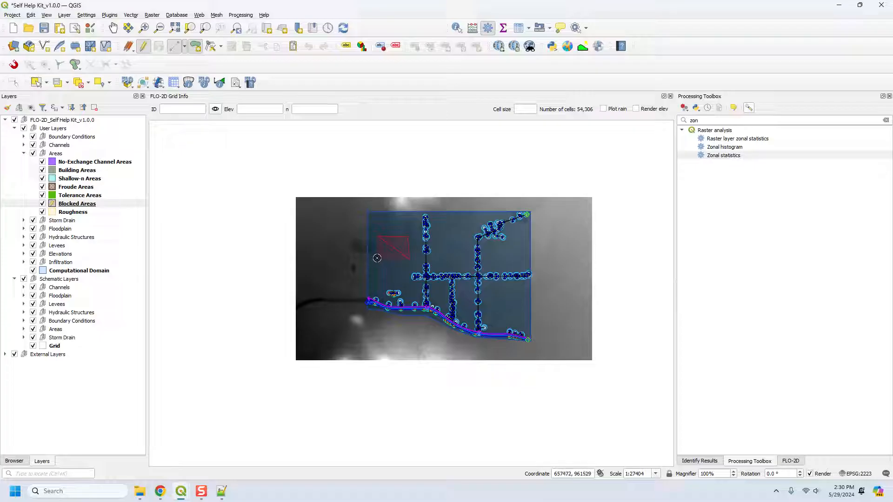
pyautogui.rightClick(377, 258)
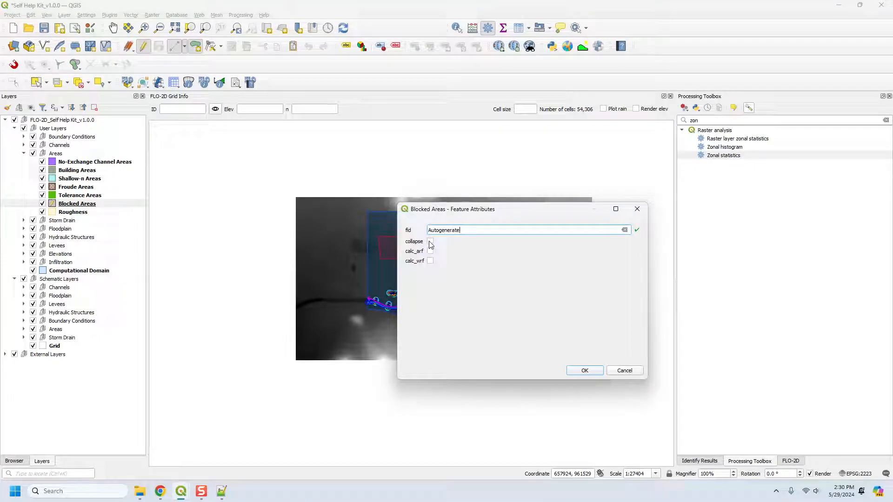
# Step: Enable calc_arf for the new blocked area polygon, accept its attributes, save the layer edits, and stop editing
pyautogui.click(430, 251)
pyautogui.click(585, 370)
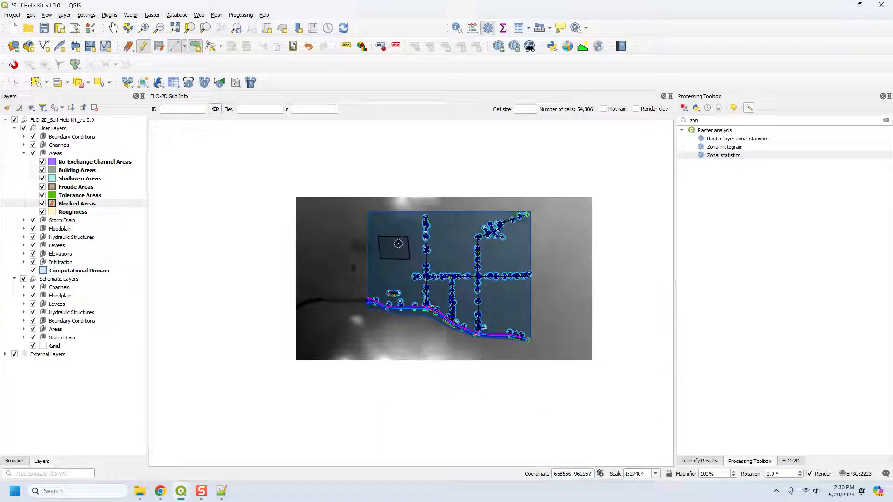
pyautogui.click(158, 46)
pyautogui.click(134, 48)
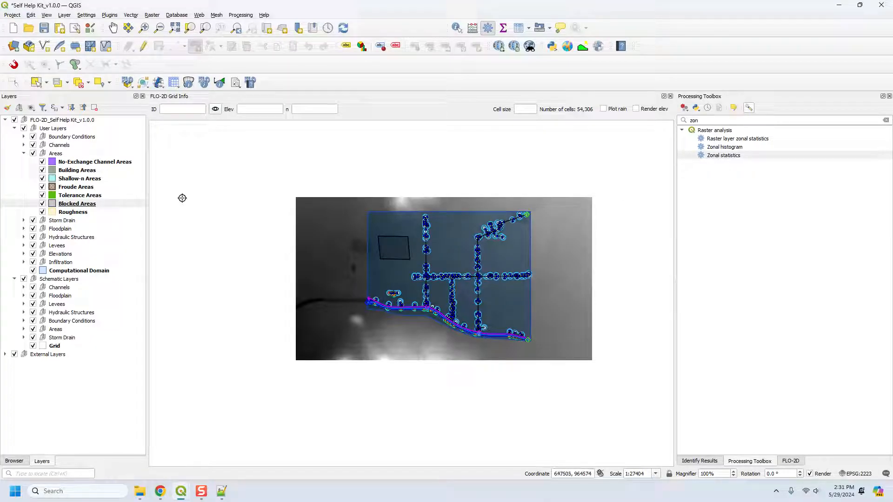
# Step: Reopen Zonal statistics with Blocked Areas as the input layer and set the raster layer to 3DEP Elevation 2223 ft
pyautogui.click(84, 211)
pyautogui.click(82, 204)
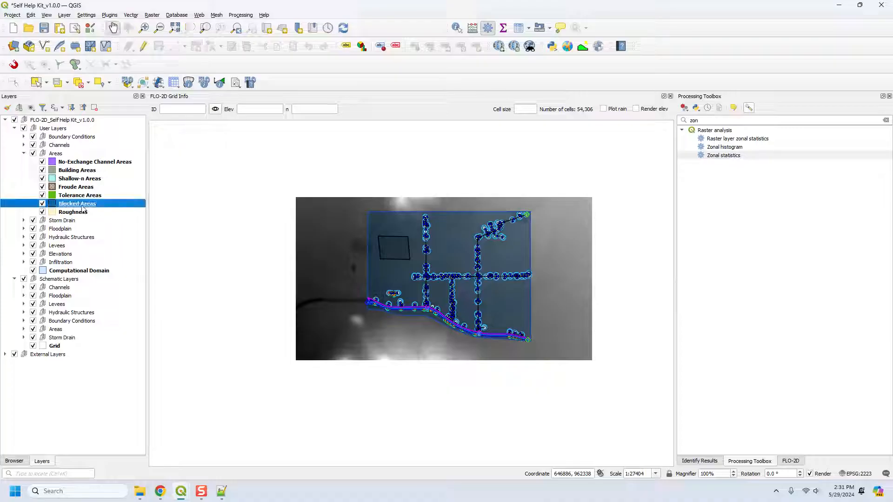
pyautogui.doubleClick(716, 157)
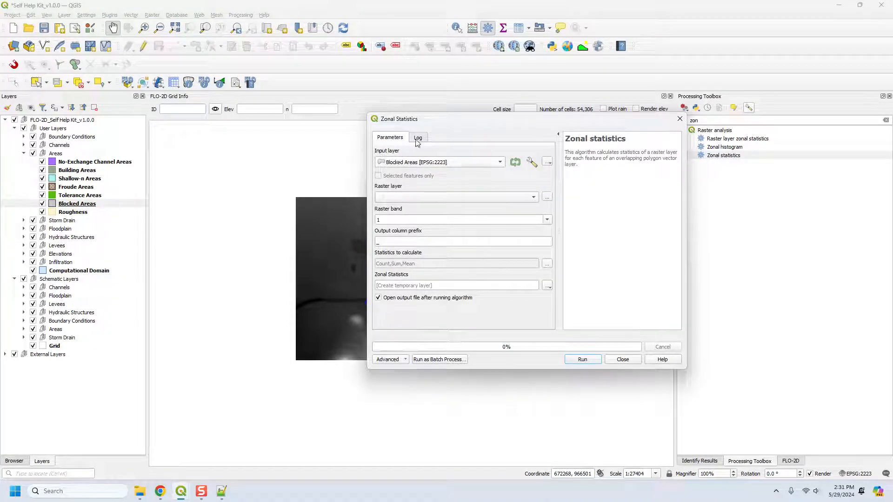
pyautogui.moveTo(74, 204); pyautogui.dragTo(410, 166)
pyautogui.click(474, 197)
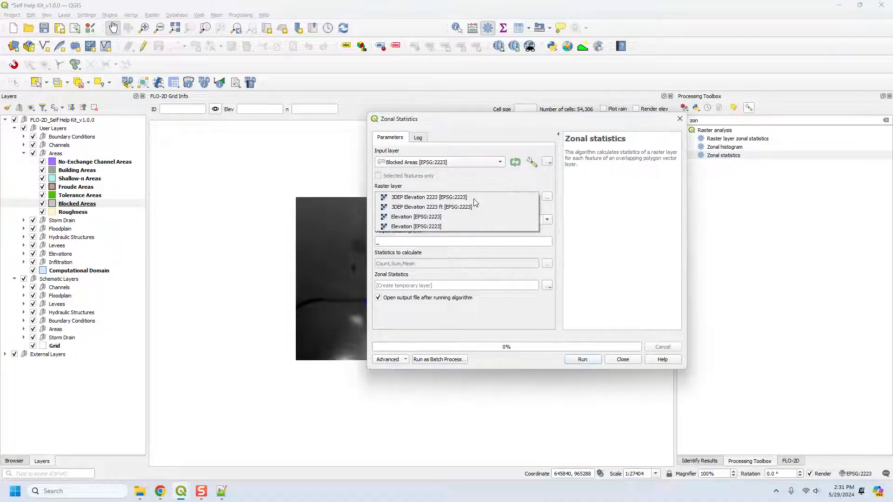
pyautogui.click(398, 198)
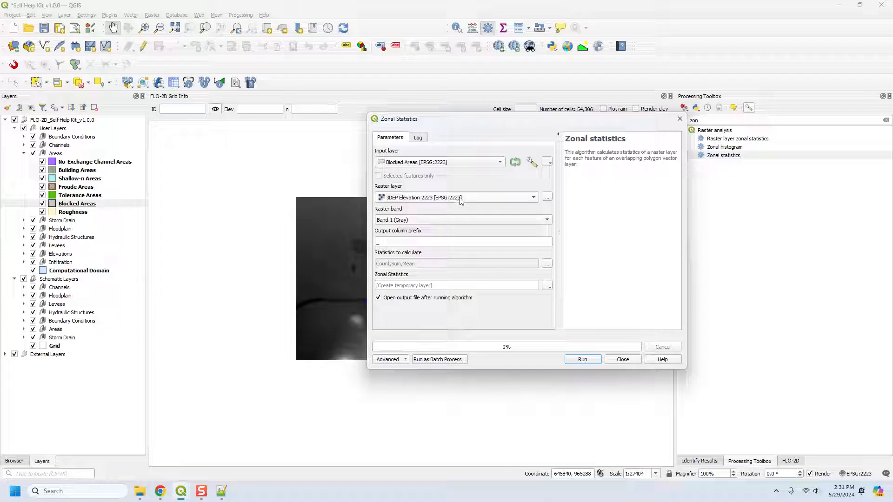
pyautogui.click(436, 201)
pyautogui.click(437, 203)
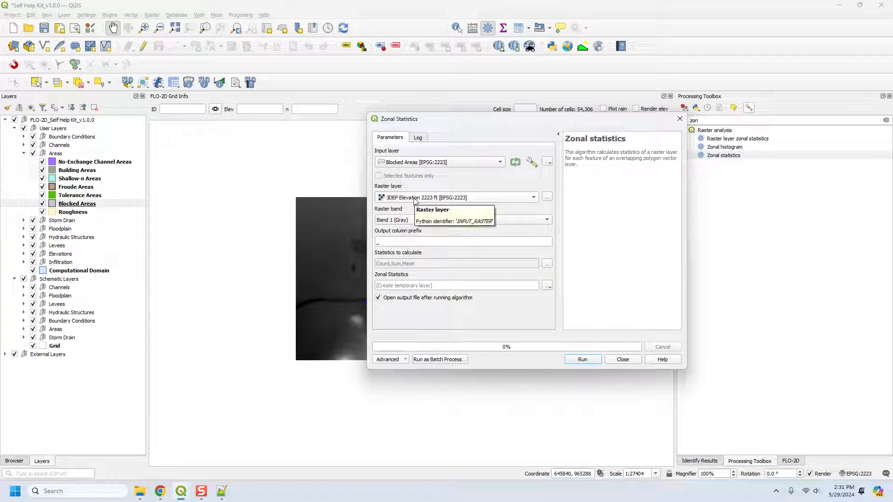
pyautogui.click(415, 199)
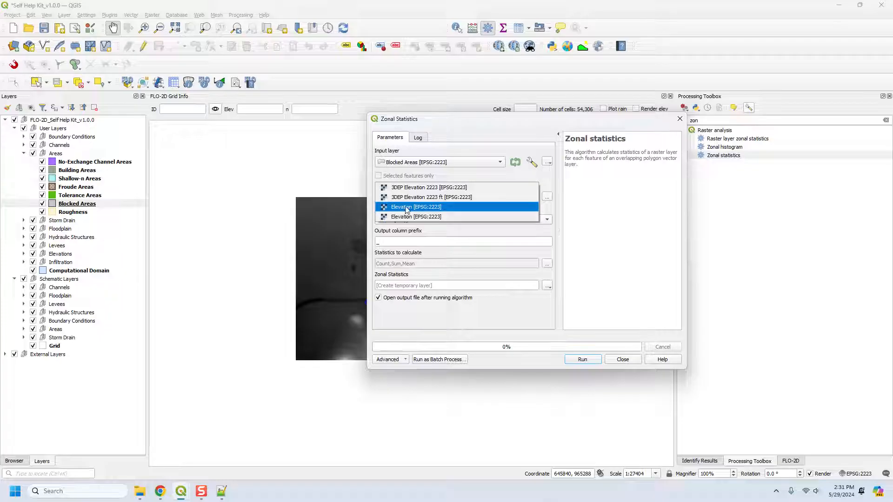
pyautogui.click(407, 198)
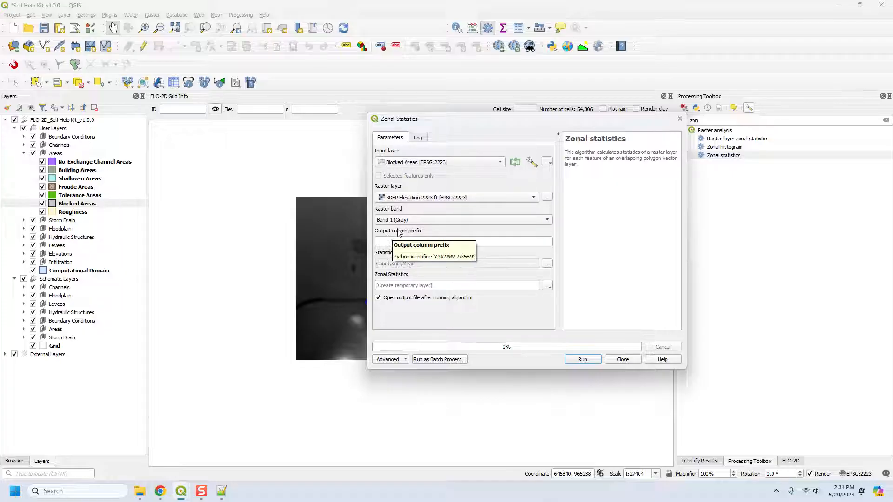
# Step: Keep "_" as the output column prefix and run Zonal statistics for count, sum and mean into a temporary layer
pyautogui.click(420, 242)
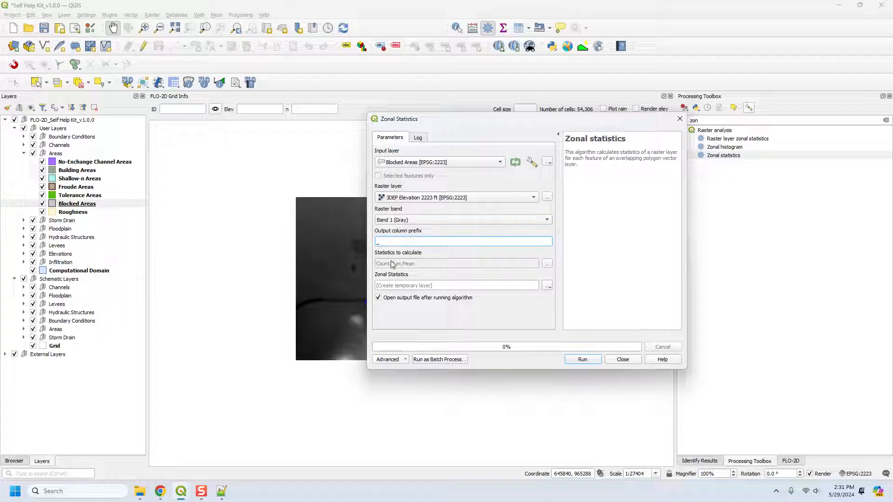
pyautogui.moveTo(391, 241); pyautogui.dragTo(345, 240)
pyautogui.click(398, 240)
pyautogui.click(587, 360)
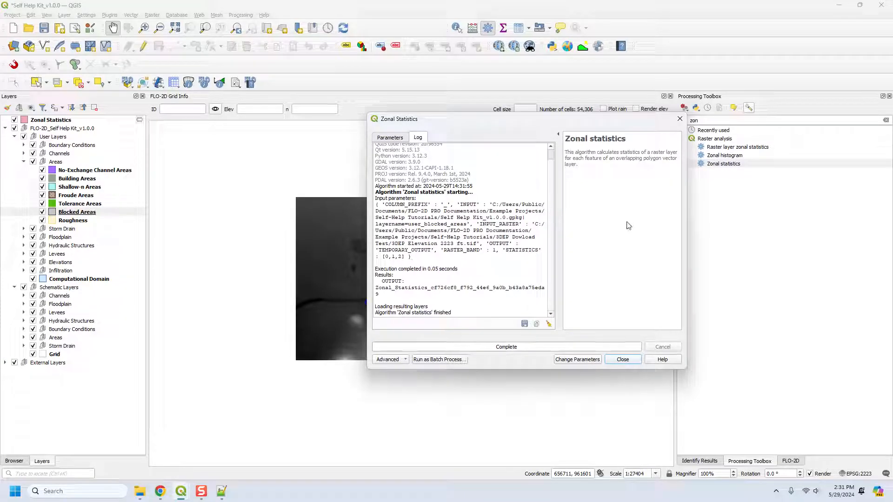
# Step: Review the attribute table of the Zonal Statistics layer, close it, reselect Blocked Areas, and close the Zonal Statistics dialog
pyautogui.click(47, 120)
pyautogui.rightClick(48, 120)
pyautogui.click(77, 225)
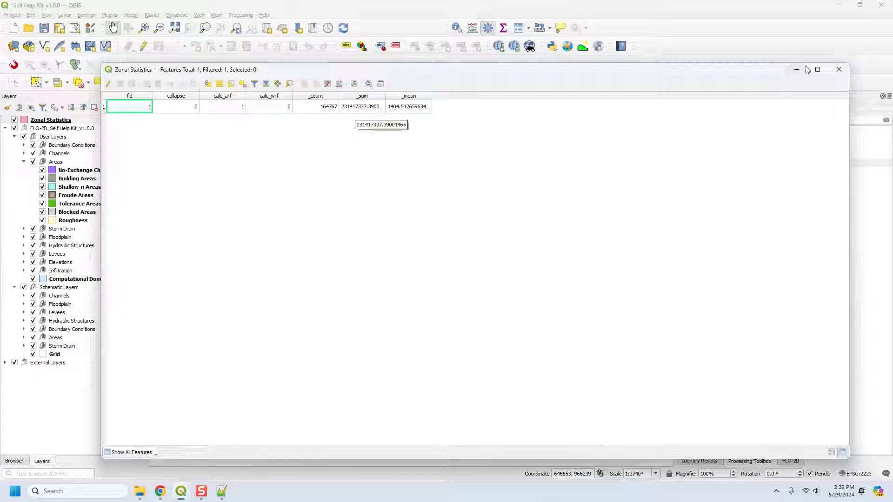
pyautogui.click(839, 69)
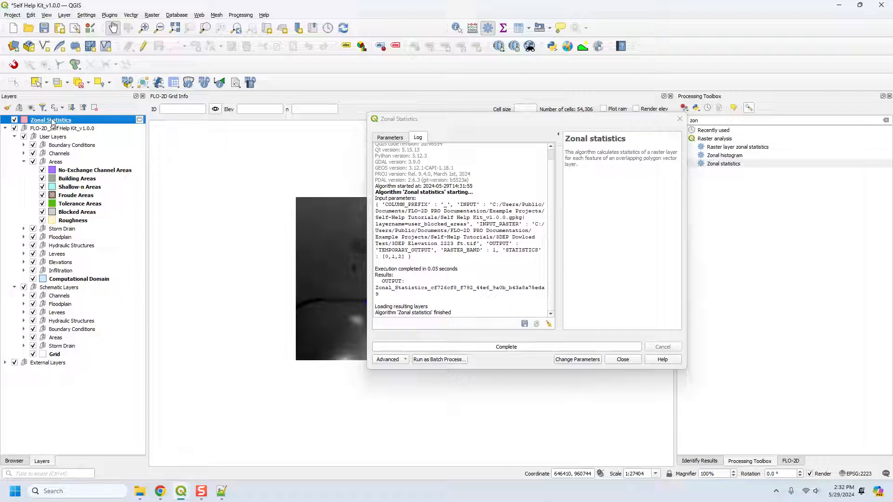
pyautogui.click(93, 214)
pyautogui.click(622, 360)
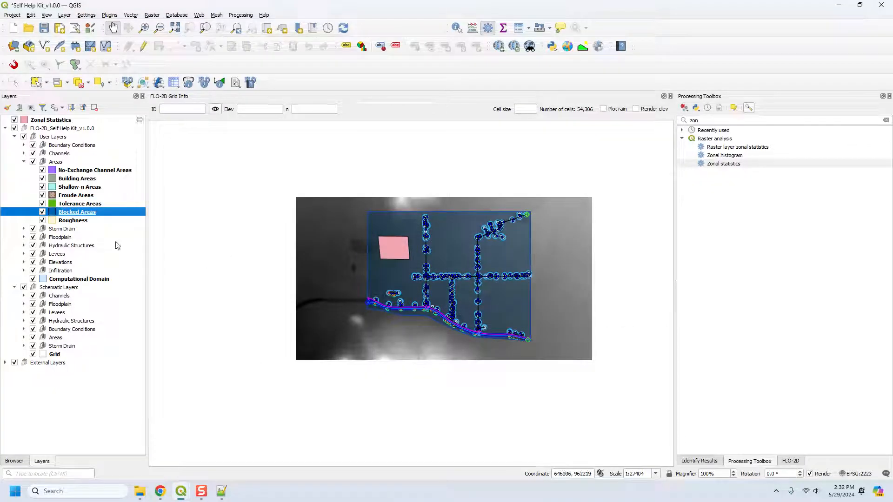
# Step: Remove the temporary Zonal Statistics layer from the project and accept the removal
pyautogui.click(55, 121)
pyautogui.rightClick(54, 122)
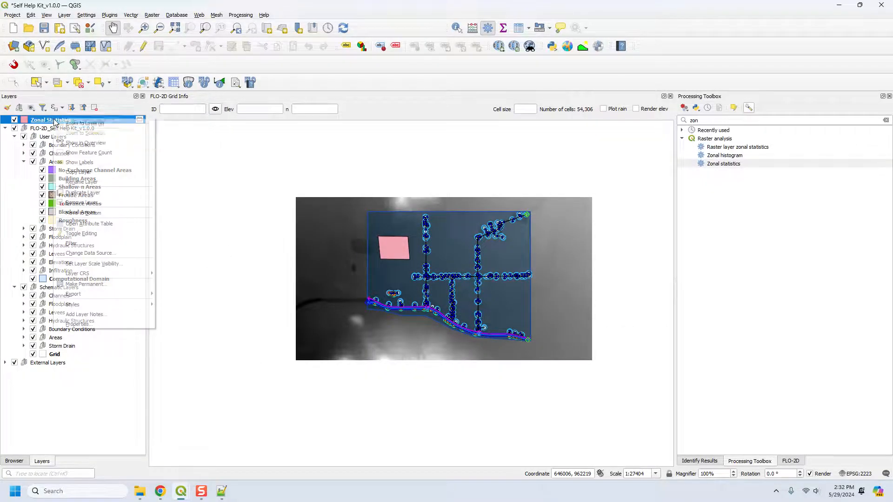
pyautogui.click(79, 203)
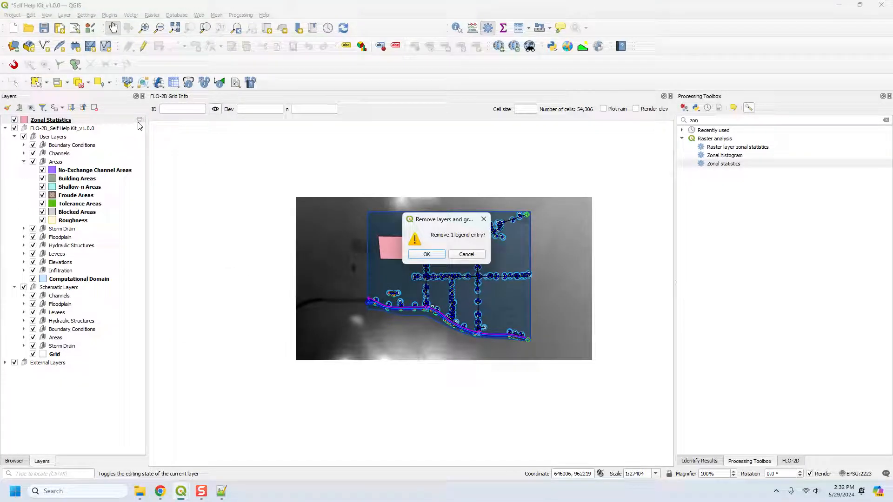
pyautogui.click(426, 255)
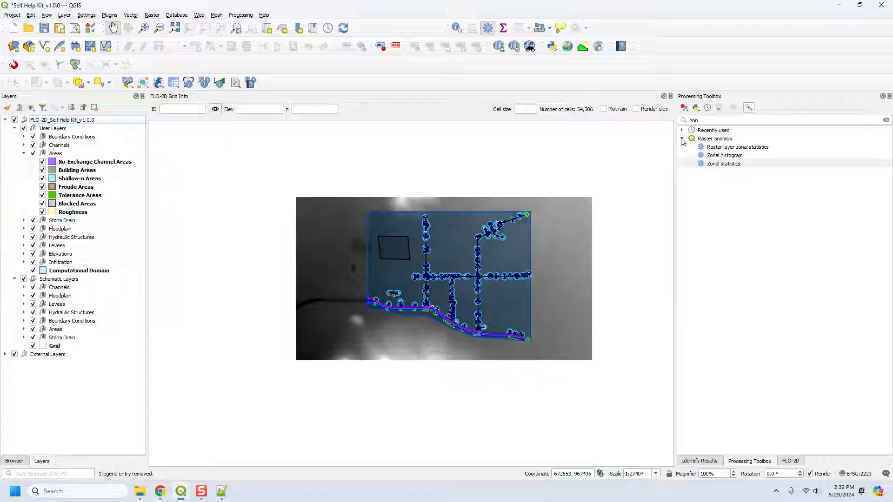
# Step: Search the Processing Toolbox for "raster", examine the available raster analysis, terrain, conversion and GDAL tools, and clear the search
pyautogui.doubleClick(692, 121)
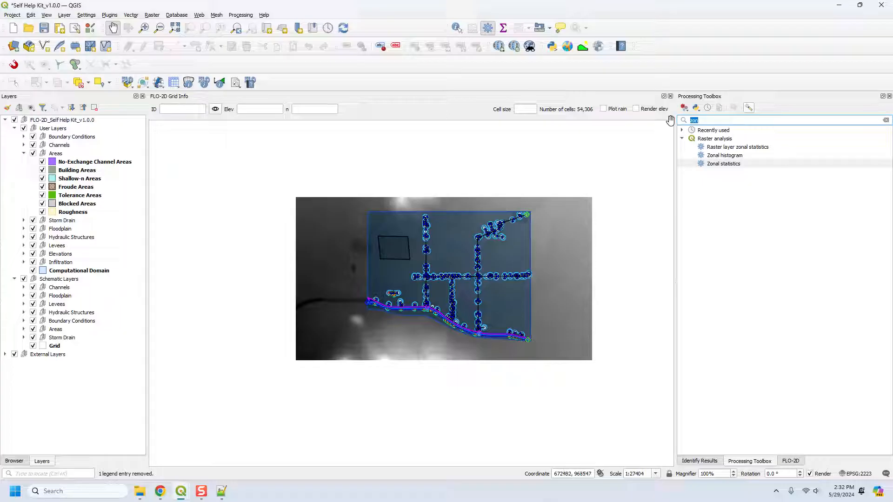
pyautogui.write('r')
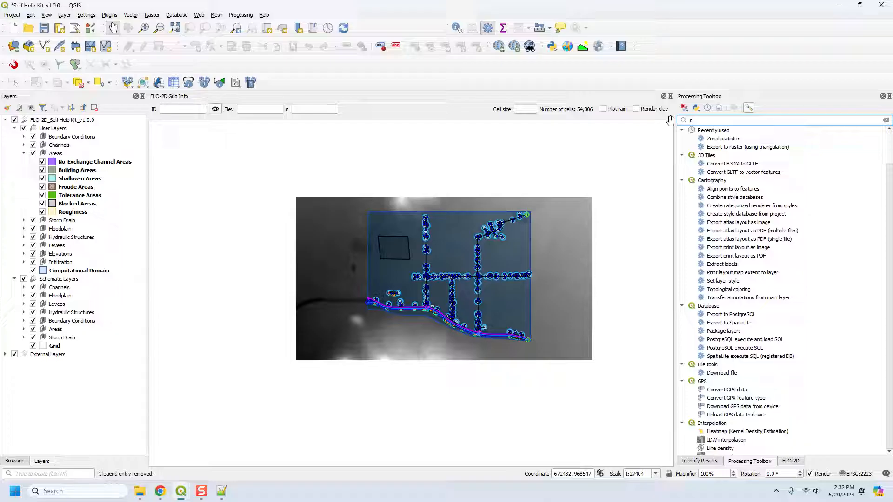
pyautogui.write('aster')
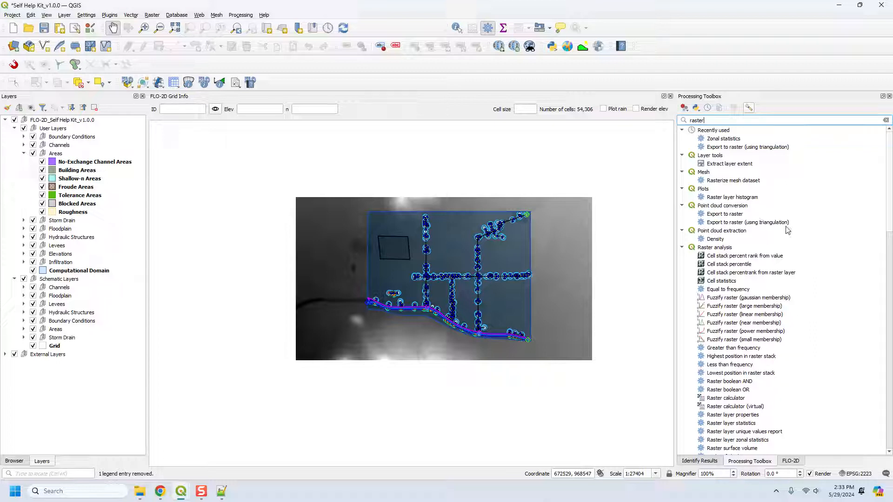
pyautogui.scroll(-4, 804, 241)
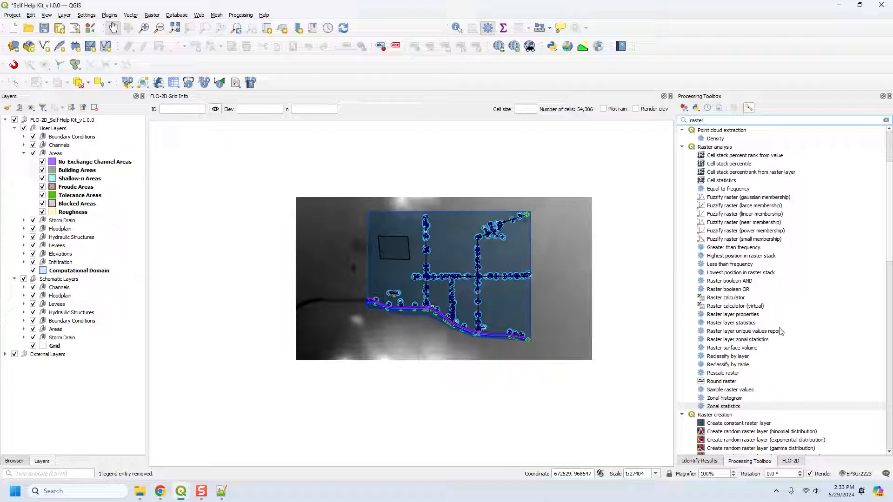
pyautogui.scroll(-9, 832, 287)
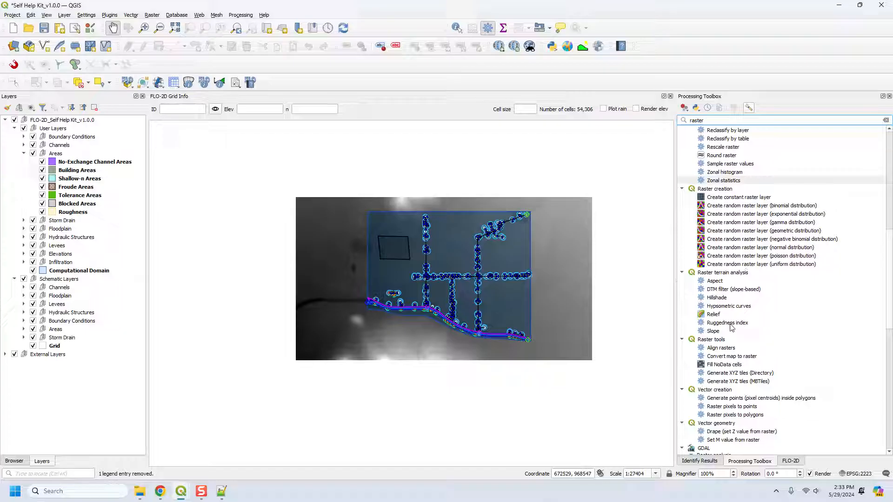
pyautogui.scroll(-3, 783, 348)
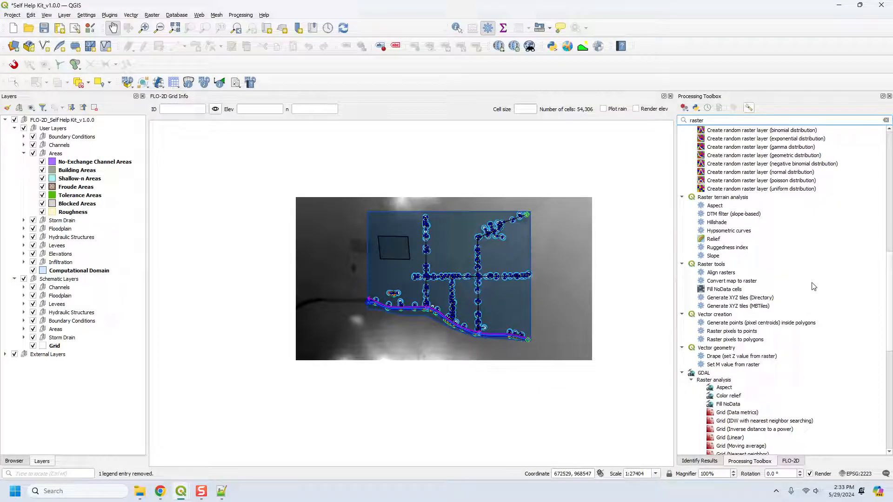
pyautogui.scroll(-5, 763, 405)
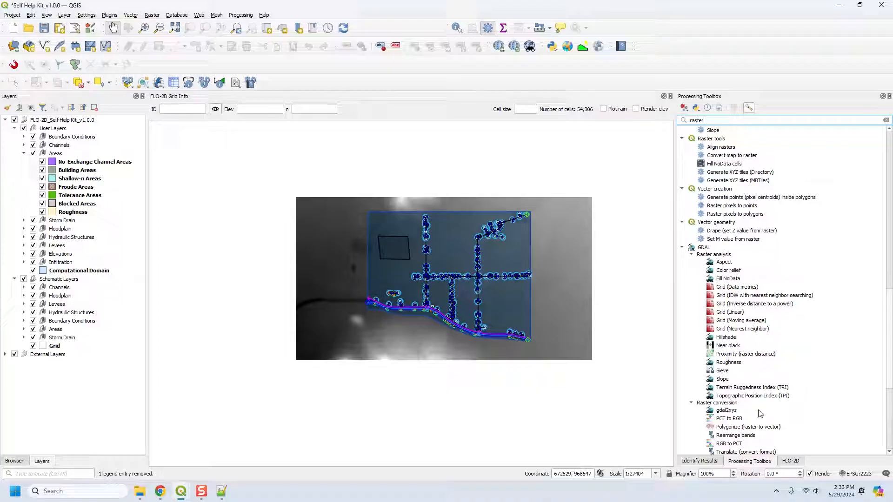
pyautogui.scroll(-3, 827, 357)
pyautogui.rightClick(828, 356)
pyautogui.click(819, 300)
pyautogui.scroll(-5, 829, 354)
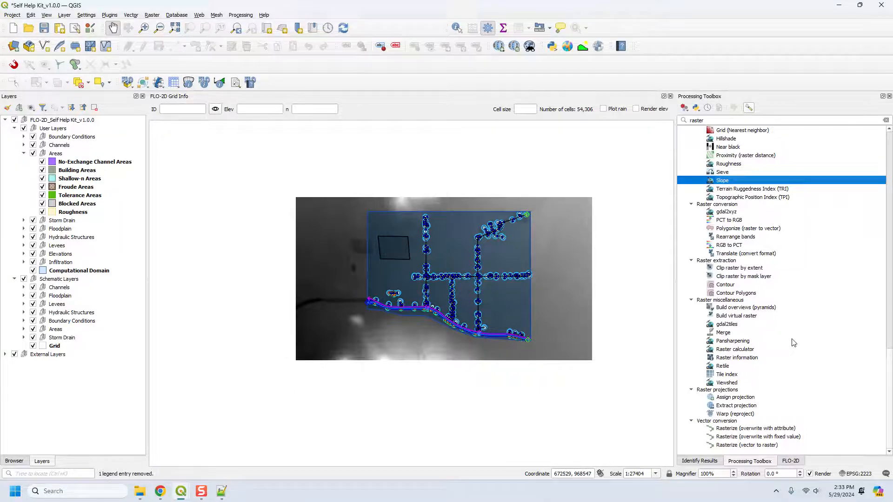
pyautogui.scroll(12, 793, 342)
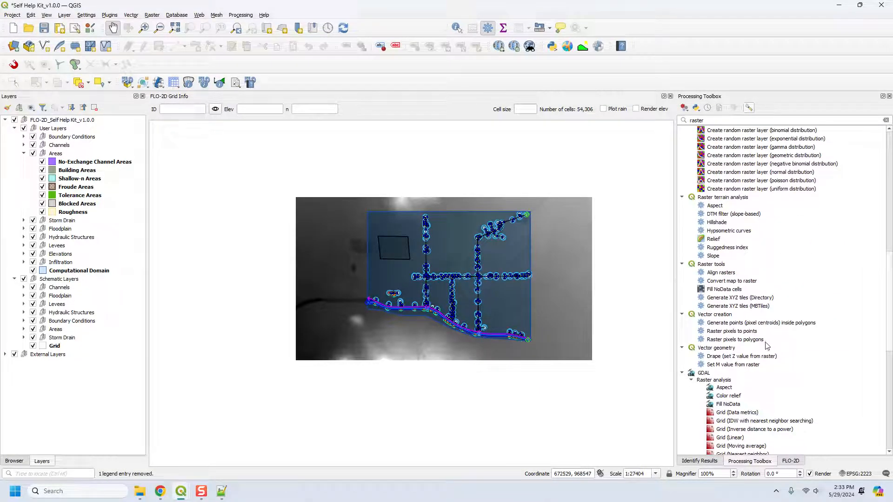
pyautogui.scroll(18, 767, 345)
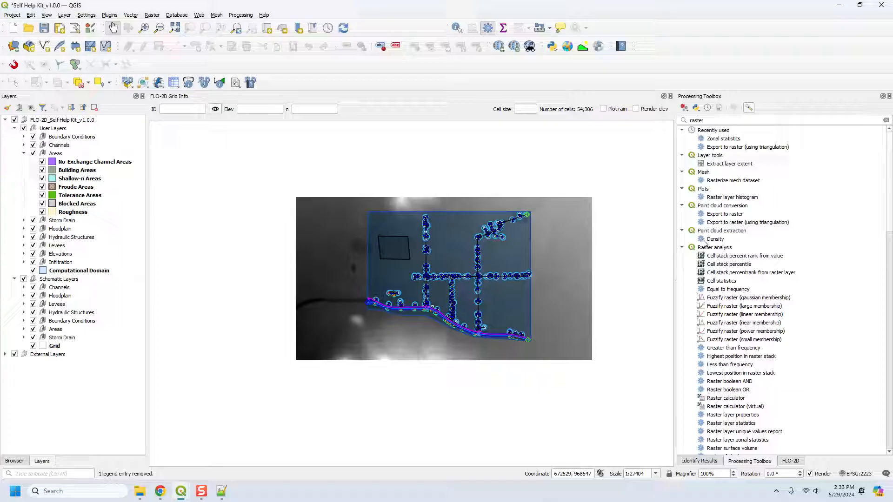
pyautogui.click(885, 121)
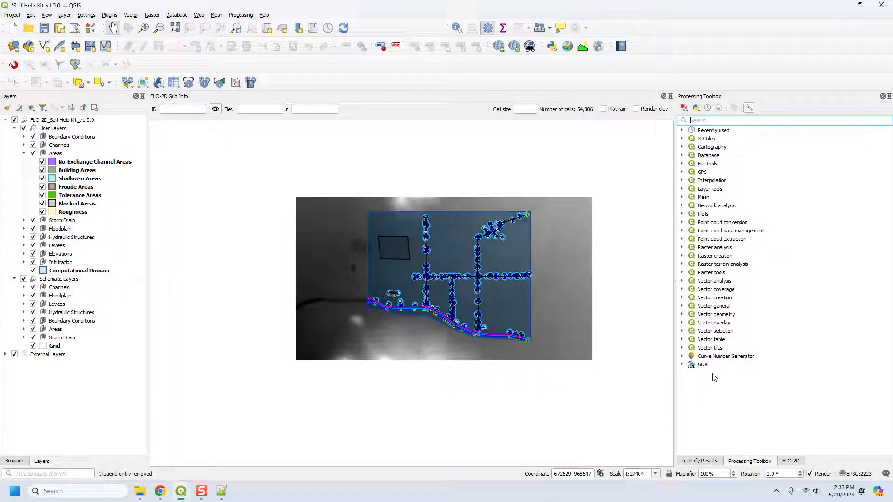
# Step: Review the list of installed plugins, close it, and search the Processing Toolbox for "saga" before clearing the search
pyautogui.click(110, 15)
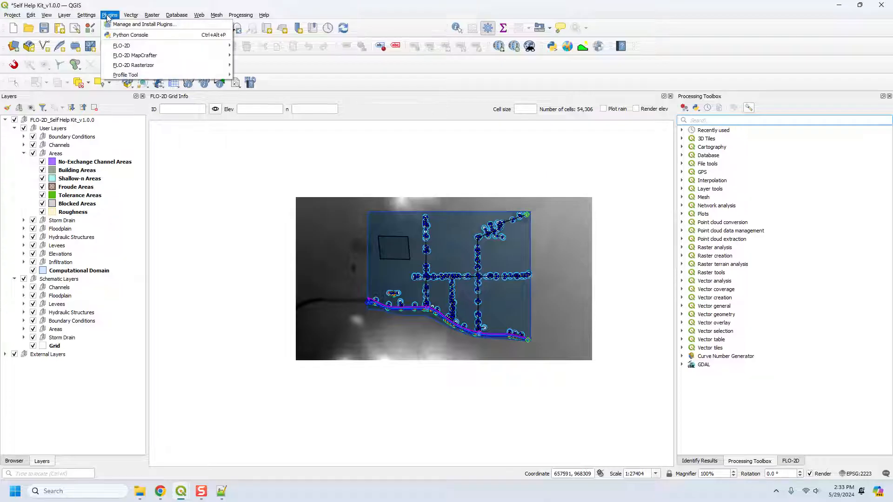
pyautogui.click(119, 24)
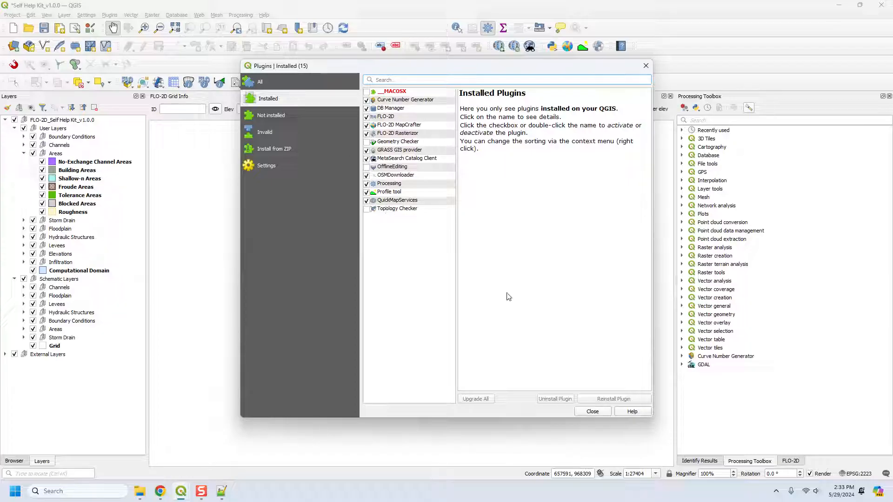
pyautogui.click(592, 412)
pyautogui.write('saga')
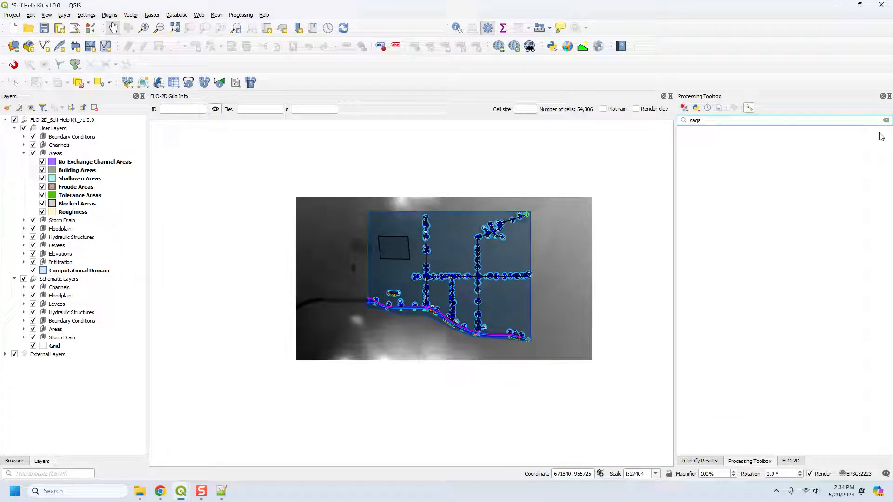
pyautogui.click(886, 120)
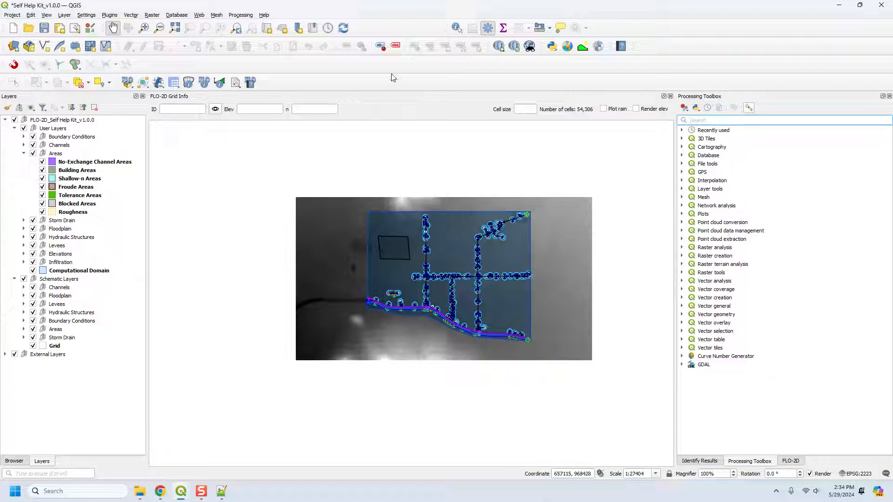
# Step: Show the statistical summary for the Grid layer's n_value field
pyautogui.click(504, 32)
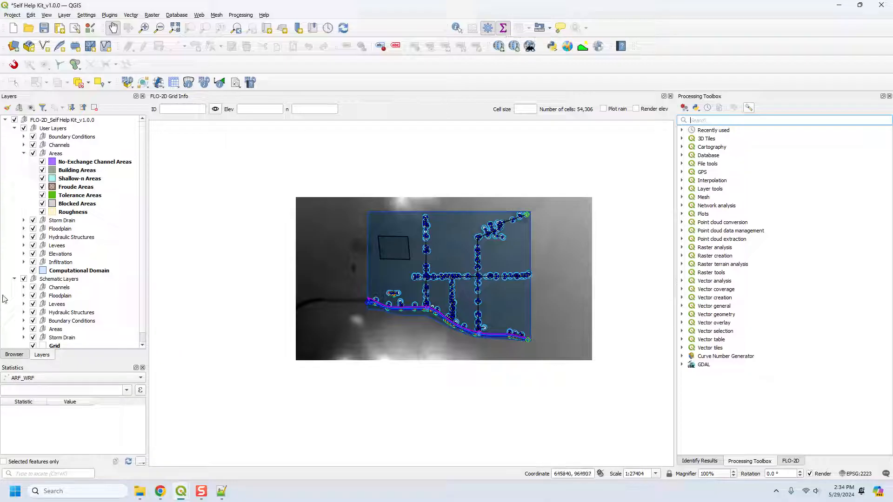
pyautogui.click(48, 378)
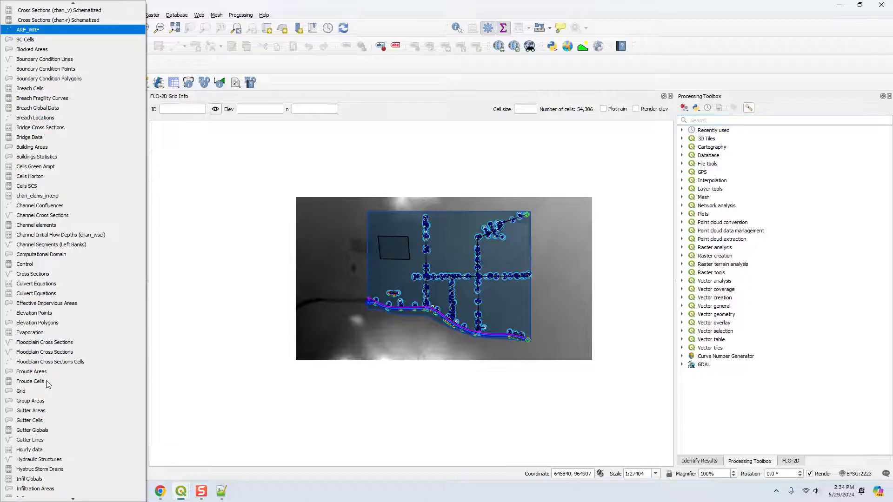
pyautogui.press('Down')
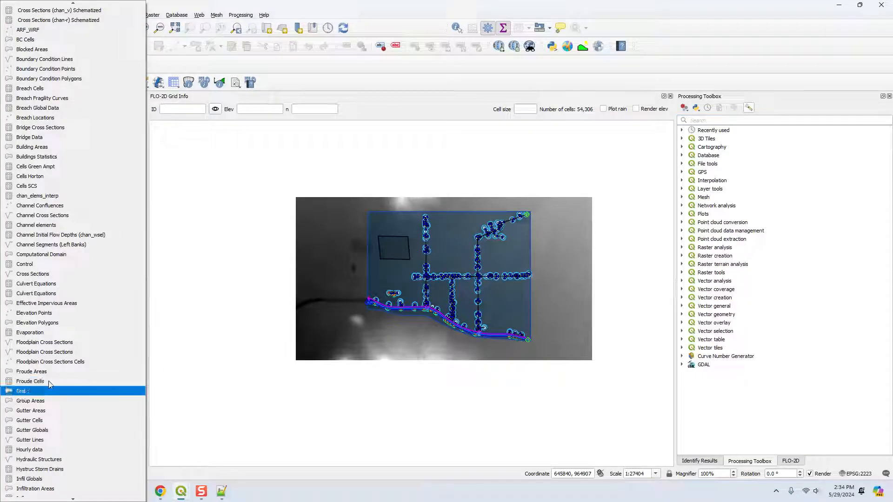
pyautogui.press('Return')
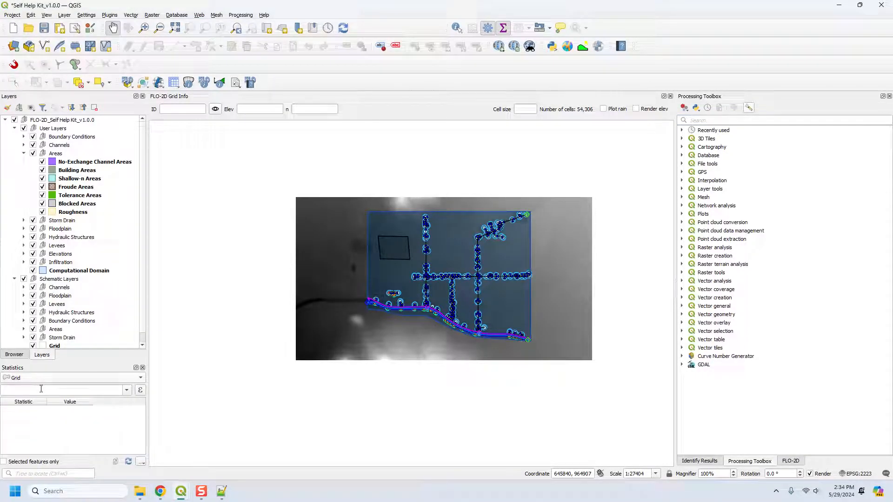
pyautogui.click(121, 387)
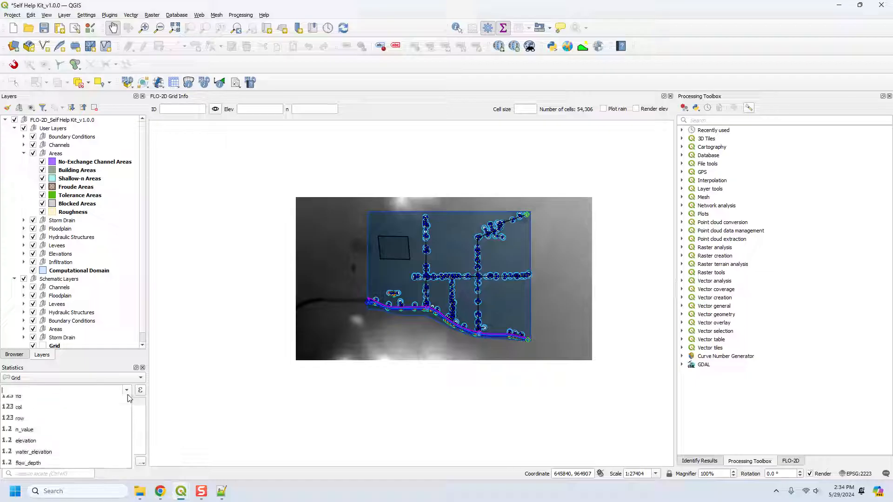
pyautogui.click(99, 436)
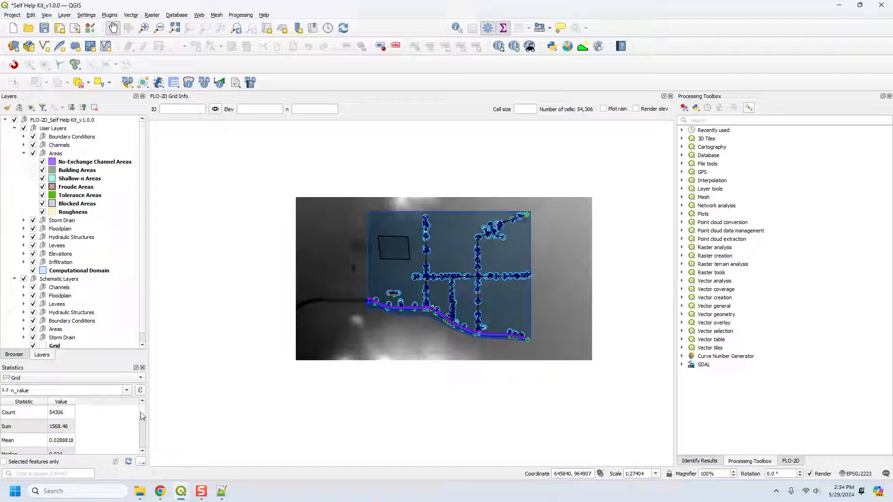
# Step: Examine the n_value statistics and the field's expression builder, cancel the builder, and close the statistical summary
pyautogui.scroll(-1, 144, 412)
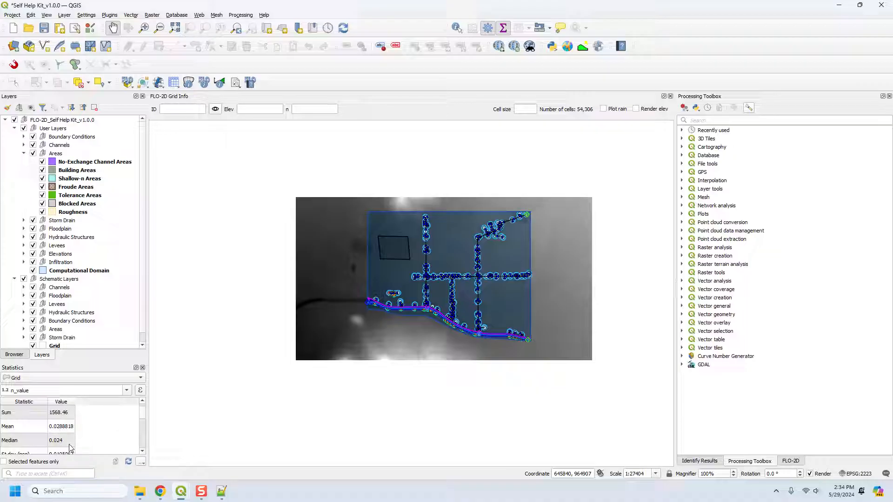
pyautogui.scroll(-1, 144, 413)
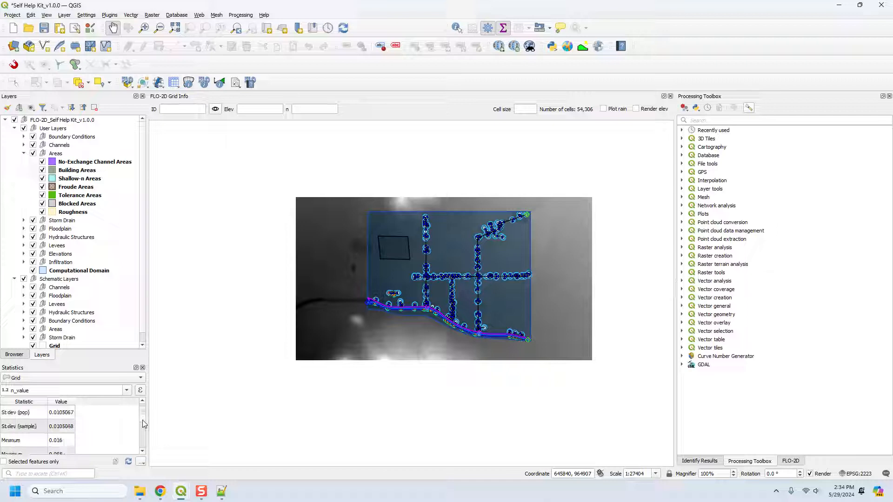
pyautogui.scroll(3, 143, 420)
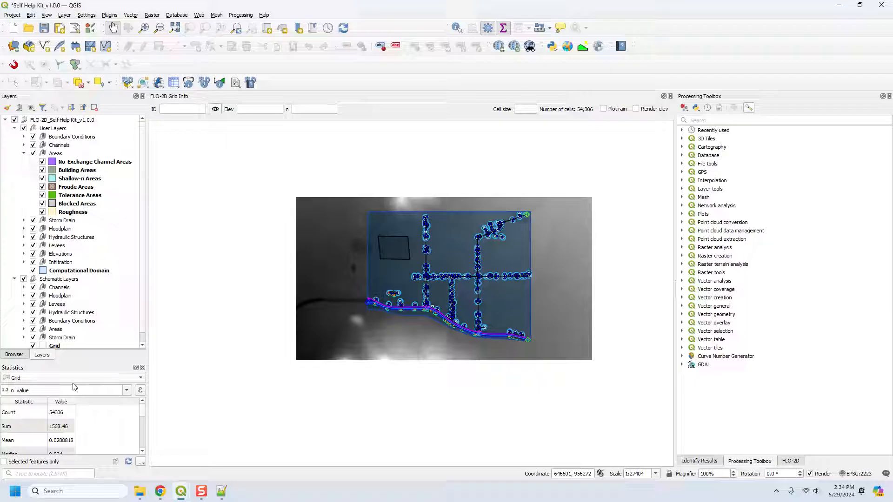
pyautogui.click(140, 392)
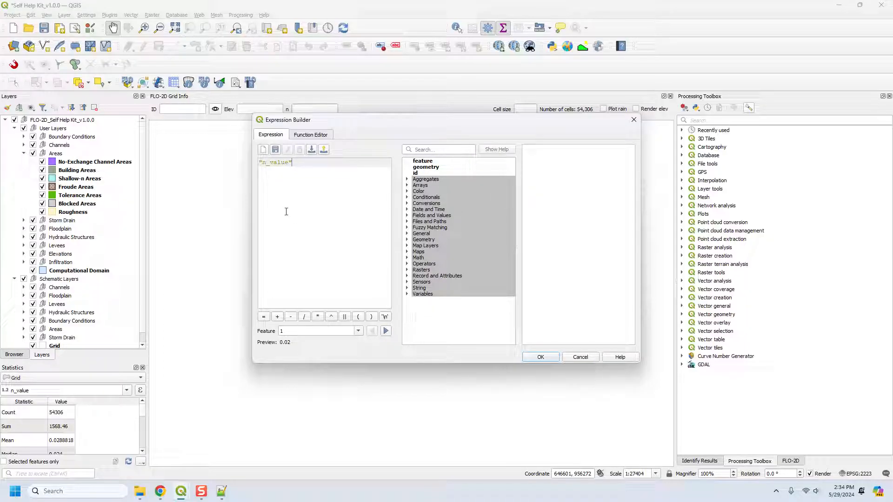
pyautogui.click(574, 361)
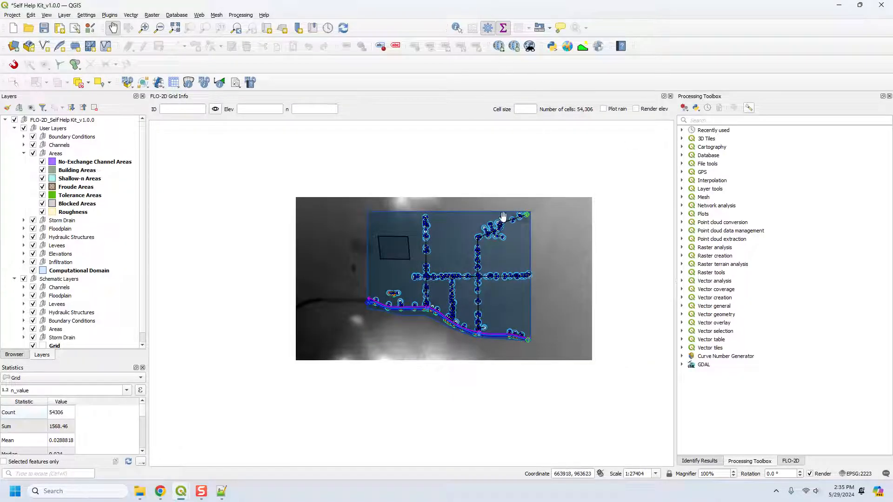
pyautogui.click(143, 368)
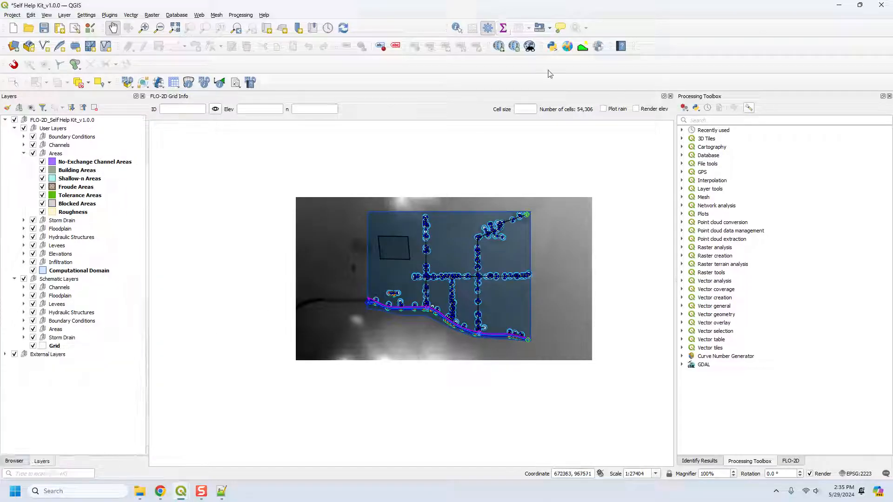
# Step: Start a line measurement and configure the measure tool with a hot pink rubberband colour and Keep base unit turned off
pyautogui.click(550, 28)
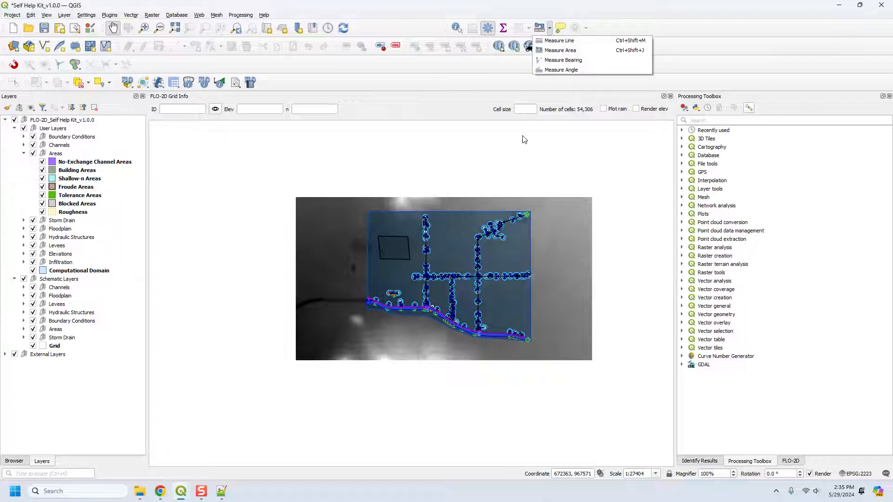
pyautogui.click(558, 42)
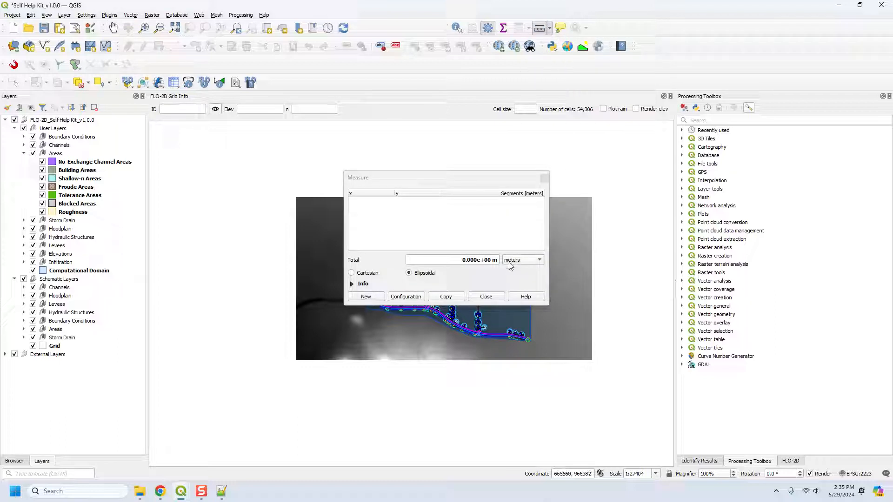
pyautogui.click(405, 297)
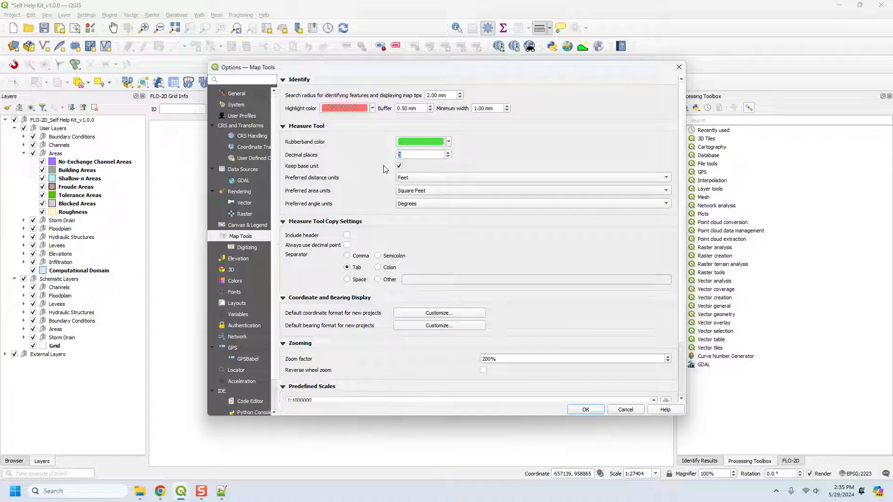
pyautogui.click(398, 166)
pyautogui.click(401, 143)
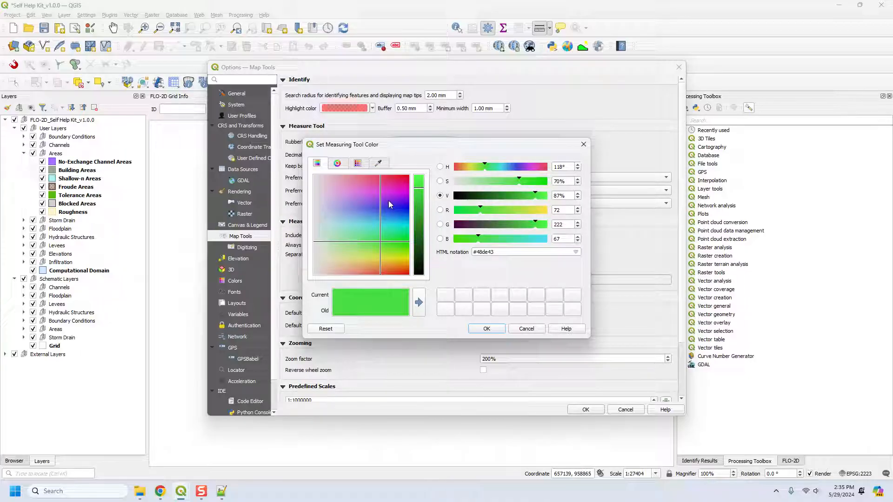
pyautogui.moveTo(512, 252); pyautogui.dragTo(425, 253)
pyautogui.write('hot pink')
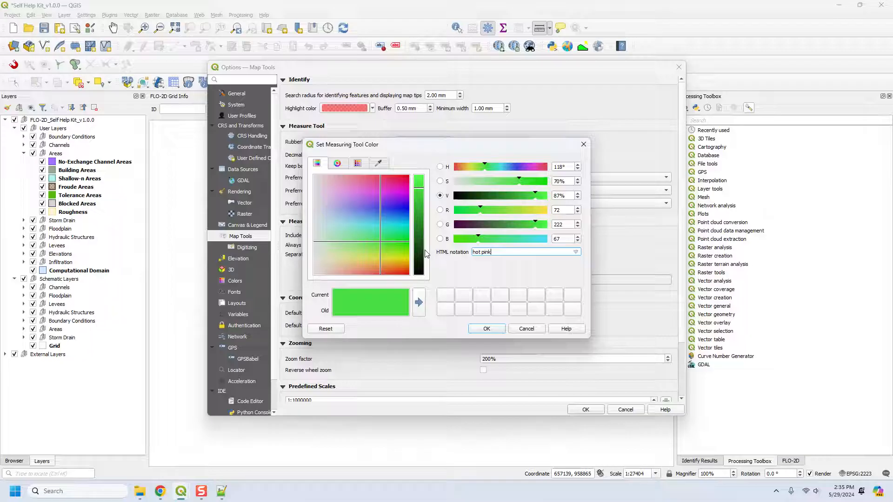
pyautogui.press('Return')
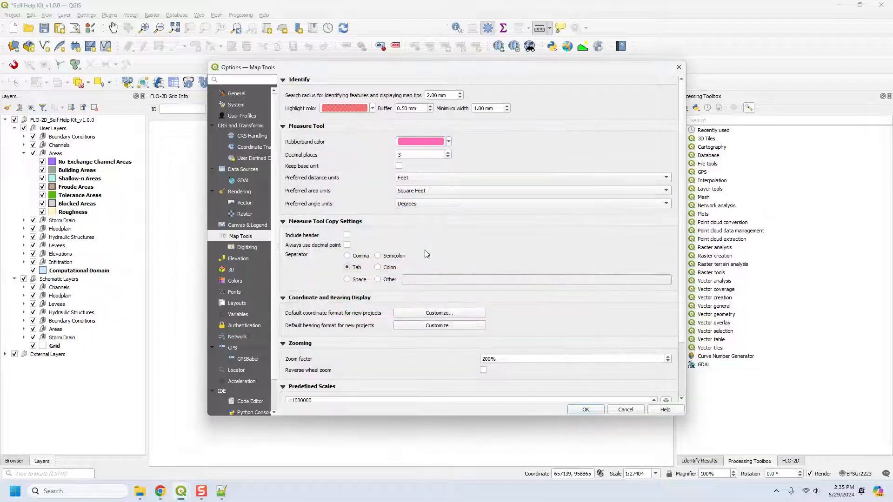
pyautogui.click(585, 409)
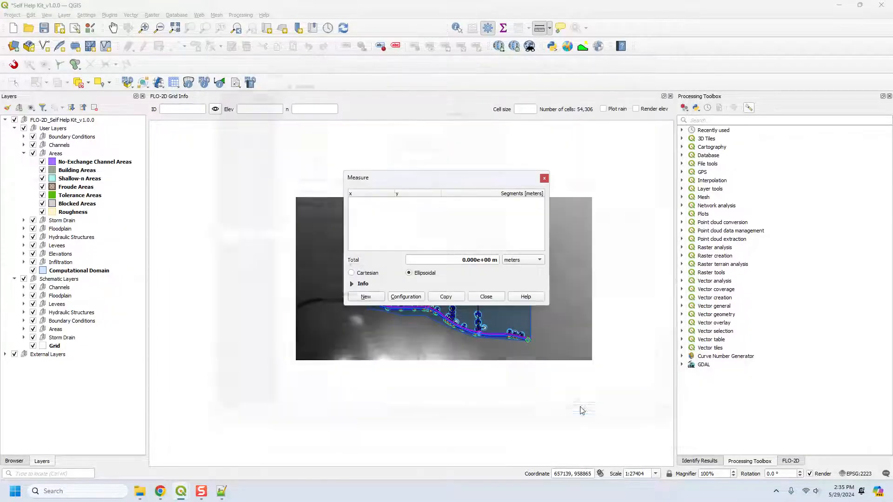
# Step: Set the measuring unit to feet and measure a multi-segment line around the southern and eastern sides of the computational domain
pyautogui.click(511, 261)
pyautogui.click(514, 279)
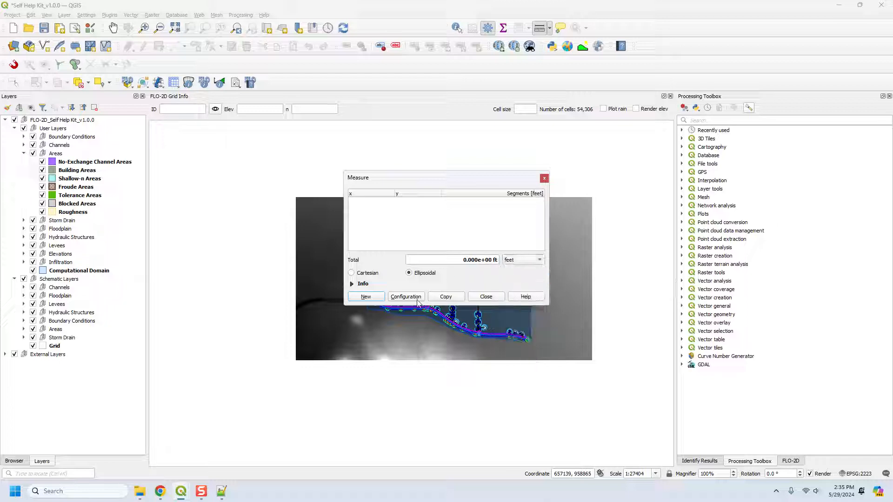
pyautogui.click(379, 333)
pyautogui.click(423, 335)
pyautogui.click(484, 353)
pyautogui.click(560, 333)
pyautogui.click(572, 286)
pyautogui.click(572, 242)
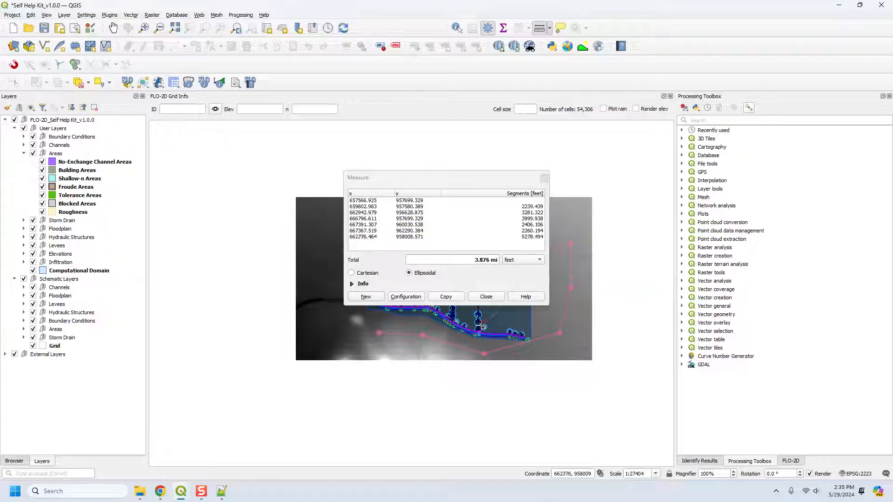
# Step: Start a new measurement and measure a single straight segment southwest of the channel
pyautogui.click(362, 300)
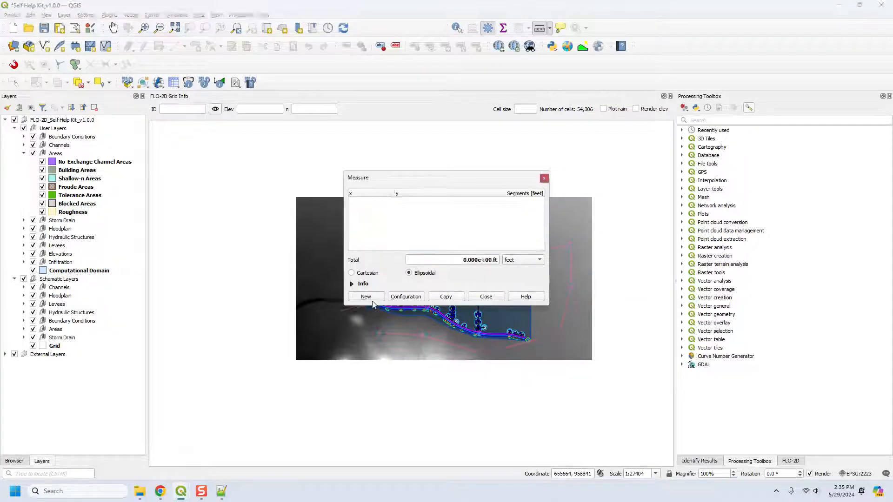
pyautogui.click(360, 333)
pyautogui.click(404, 338)
pyautogui.rightClick(404, 338)
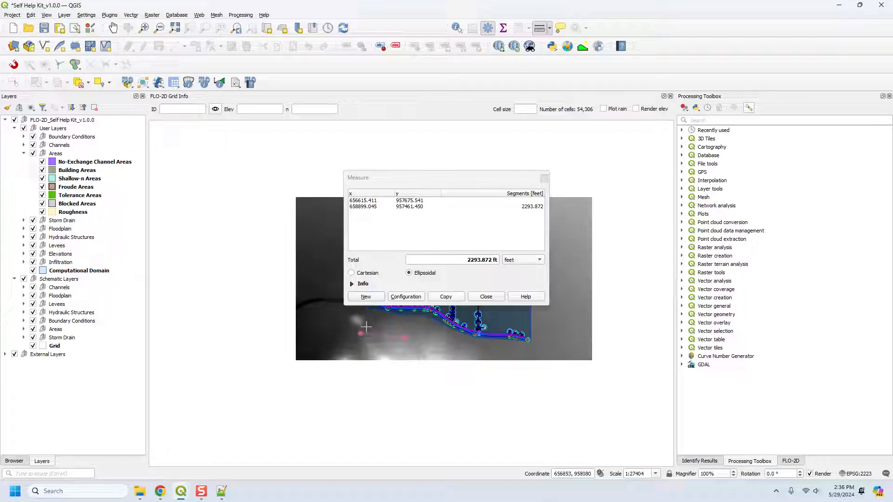
# Step: Measure a two-segment line along the southern side of the domain and close the line measurement
pyautogui.click(428, 341)
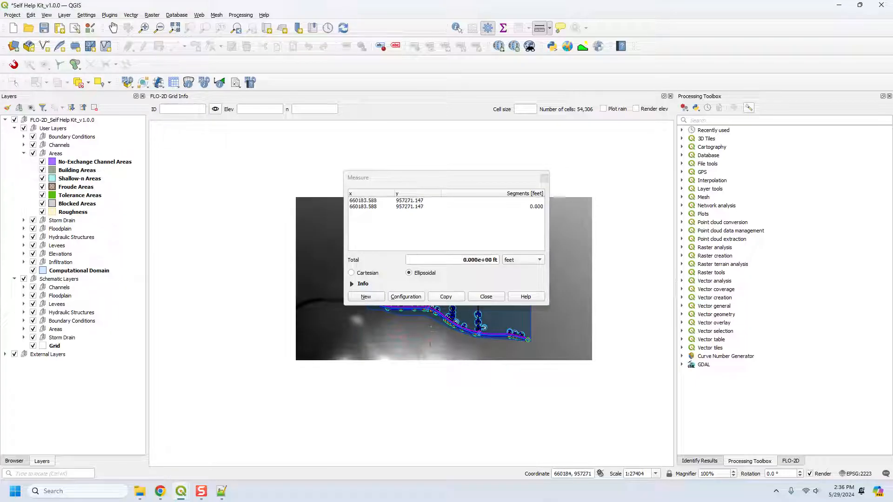
pyautogui.click(478, 348)
pyautogui.click(525, 350)
pyautogui.rightClick(524, 350)
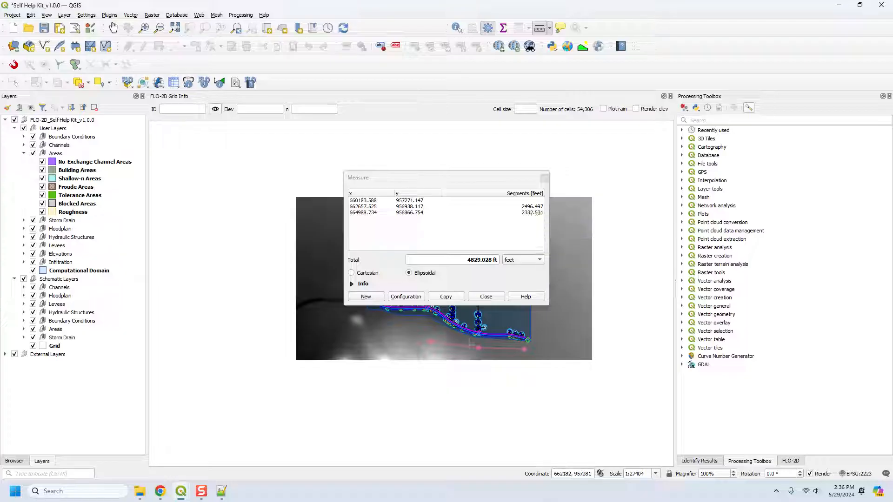
pyautogui.click(486, 296)
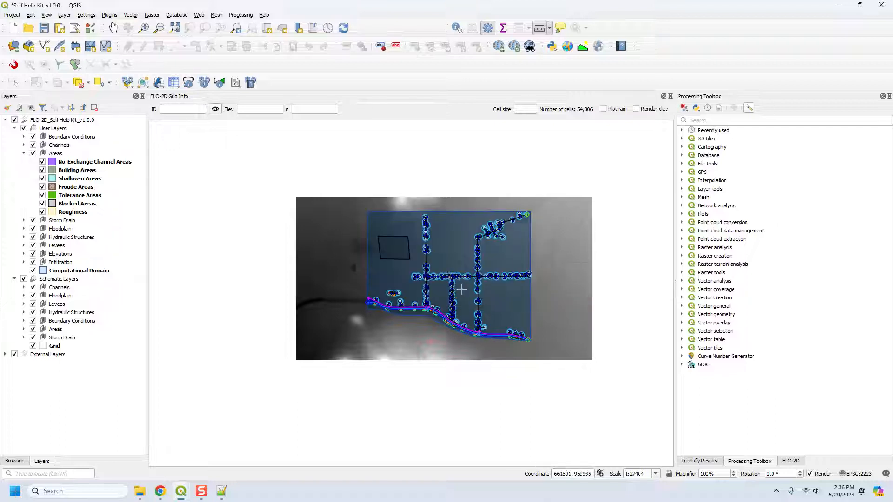
# Step: Measure the area of a four-cornered polygon across the domain's southern edge in square feet
pyautogui.click(550, 28)
pyautogui.click(551, 50)
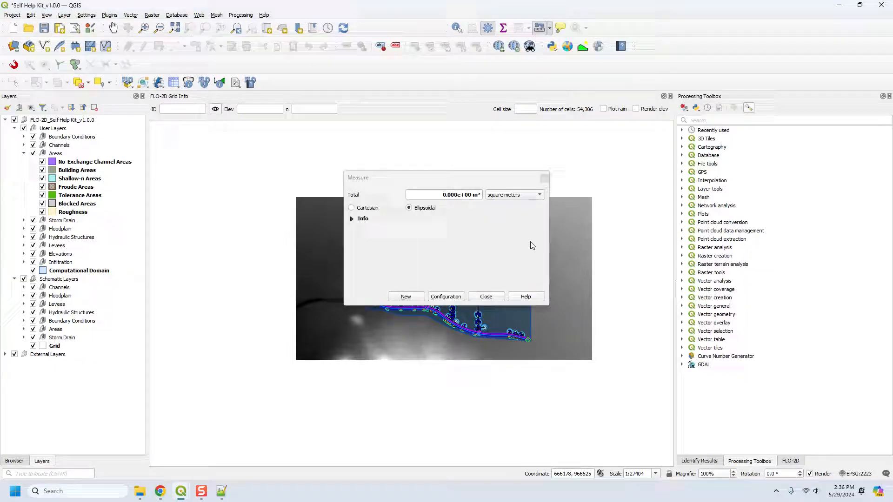
pyautogui.click(502, 195)
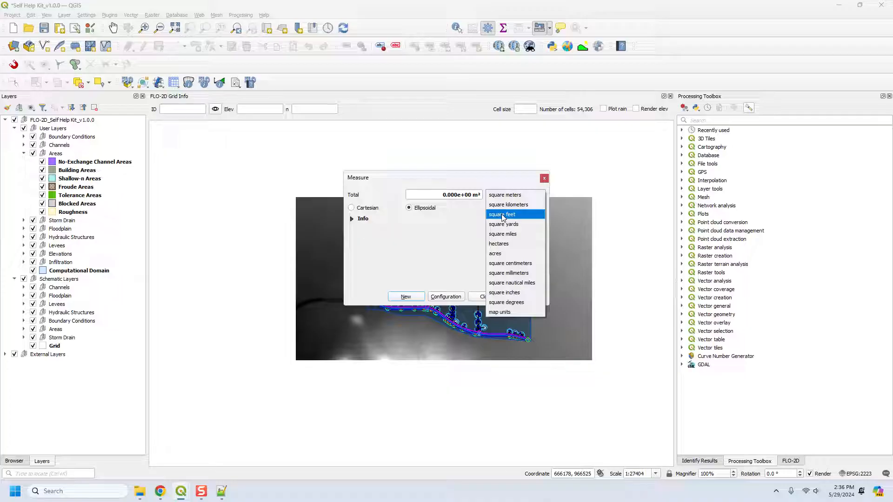
pyautogui.click(503, 215)
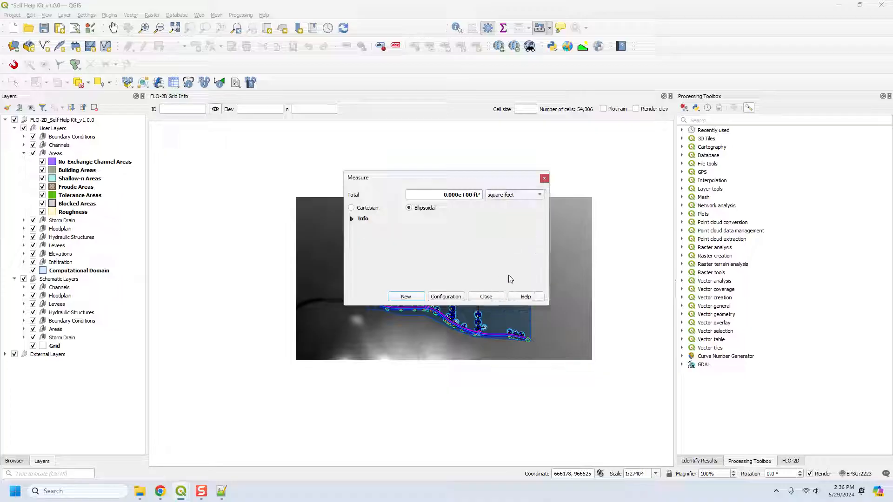
pyautogui.click(489, 315)
pyautogui.click(490, 353)
pyautogui.click(427, 353)
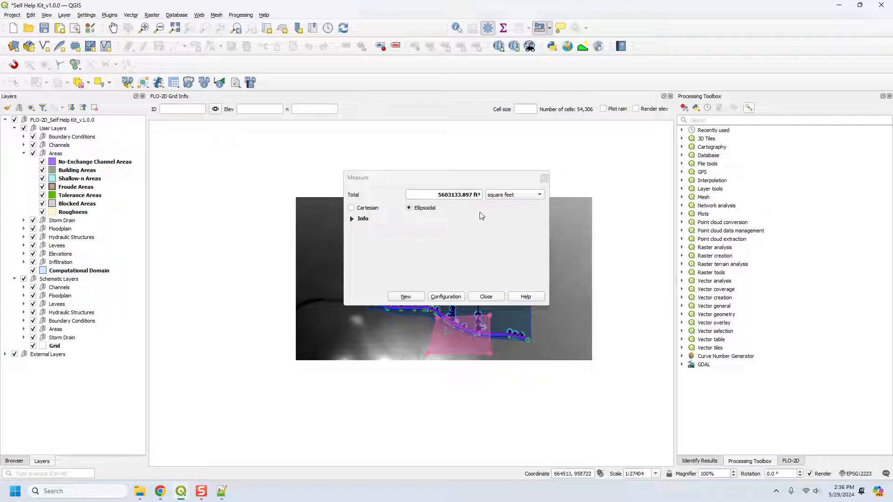
# Step: Review the available area units and the measure tool's configuration, keeping square feet, and close the configuration
pyautogui.click(500, 199)
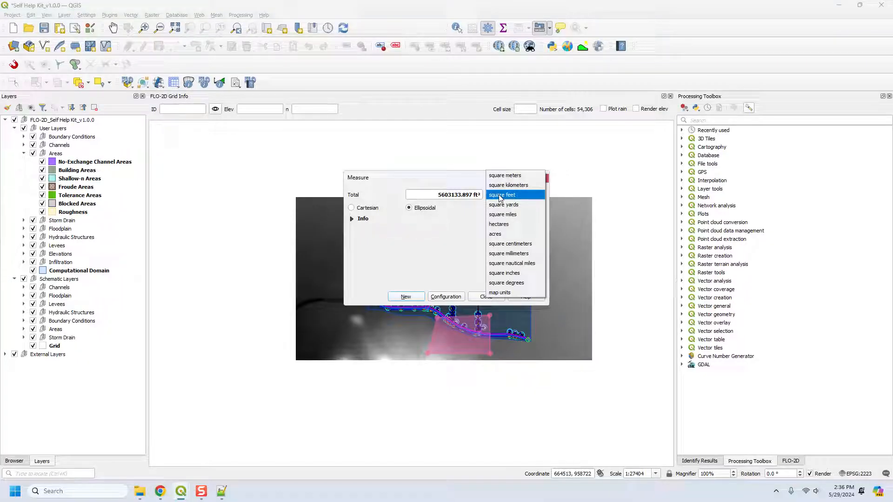
pyautogui.click(500, 198)
pyautogui.click(445, 297)
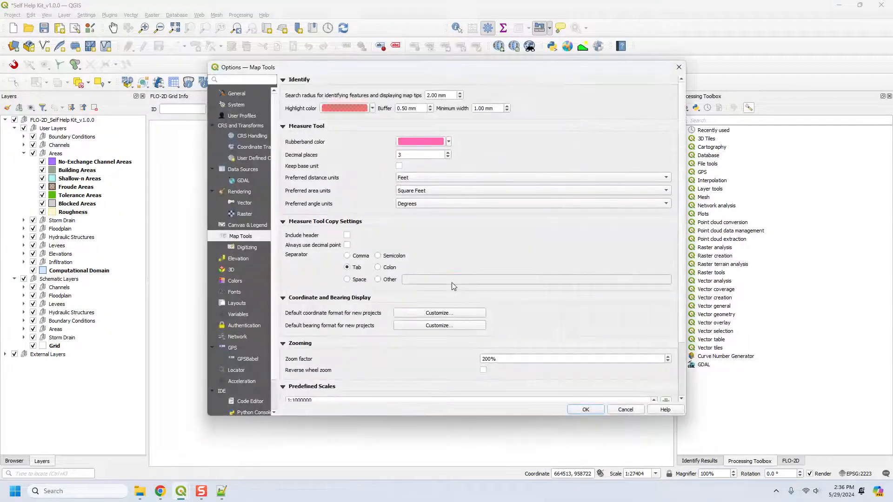
pyautogui.click(678, 67)
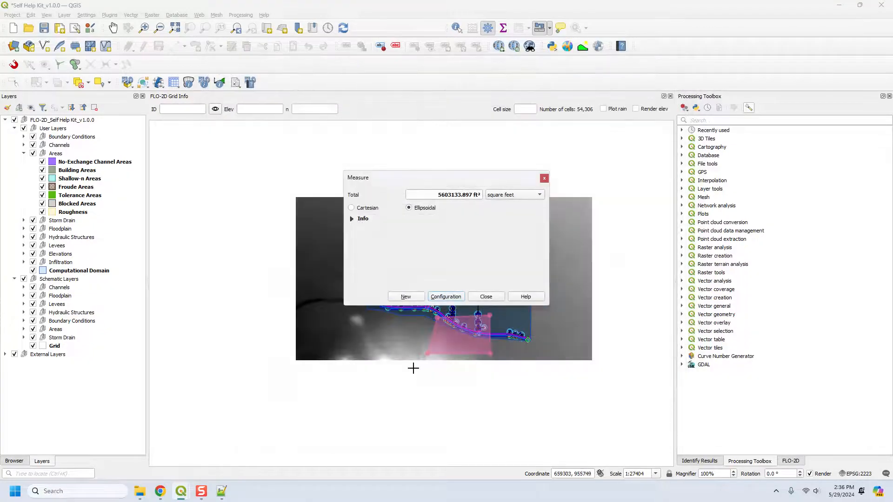
# Step: Start a new area measurement, outline a long four-cornered polygon south of the channel, finish it and close the measurement
pyautogui.click(403, 298)
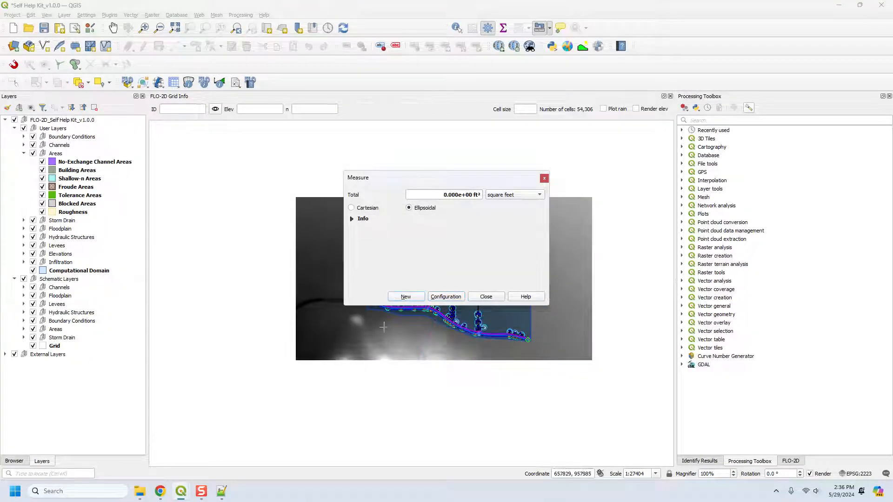
pyautogui.click(383, 325)
pyautogui.click(469, 349)
pyautogui.click(382, 351)
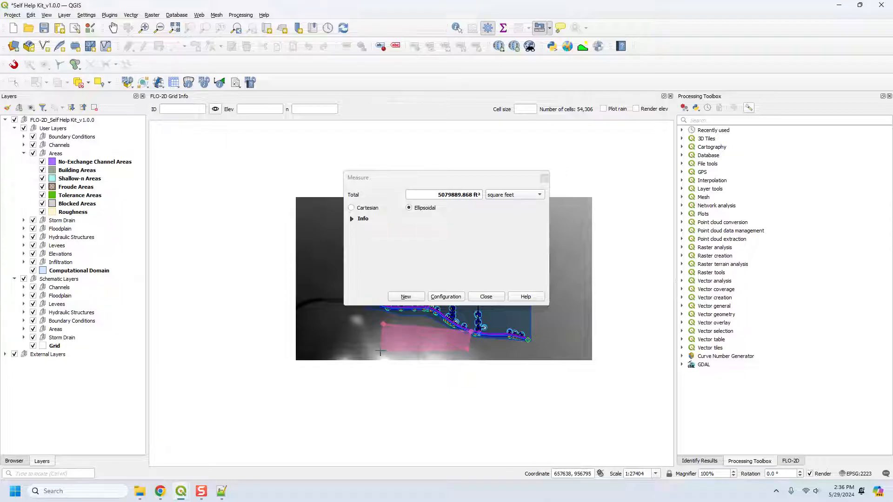
pyautogui.rightClick(350, 342)
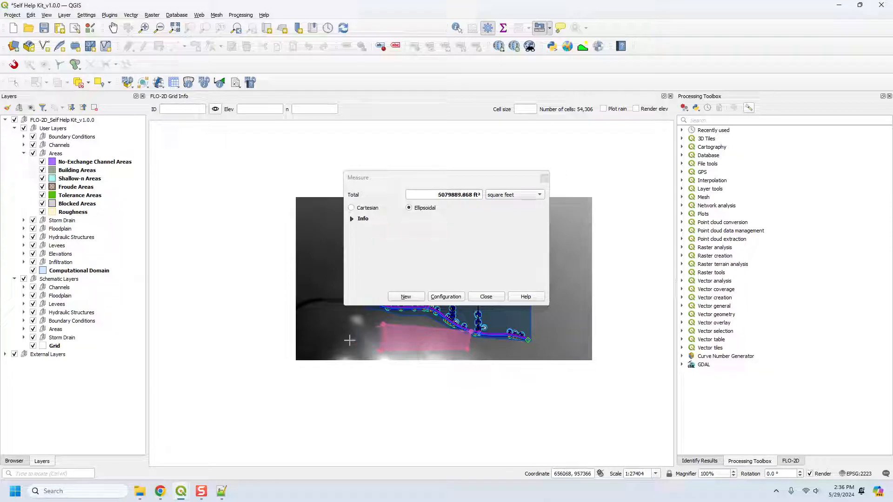
pyautogui.click(492, 296)
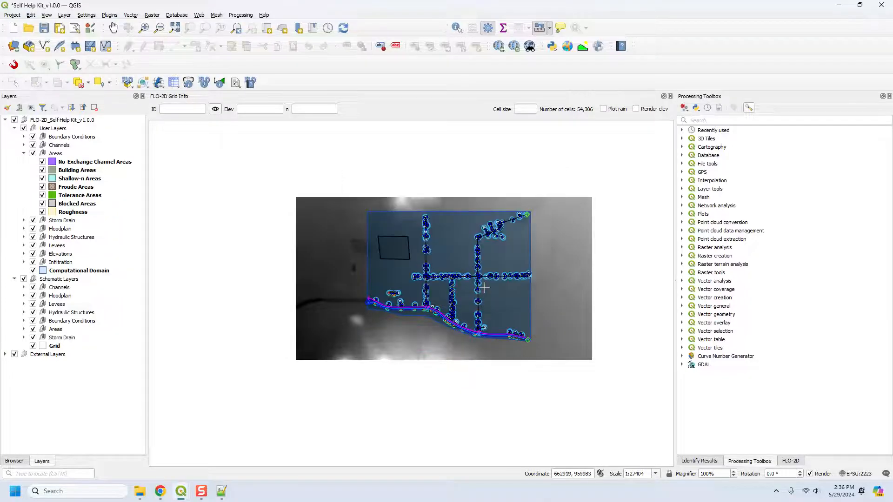
pyautogui.click(549, 28)
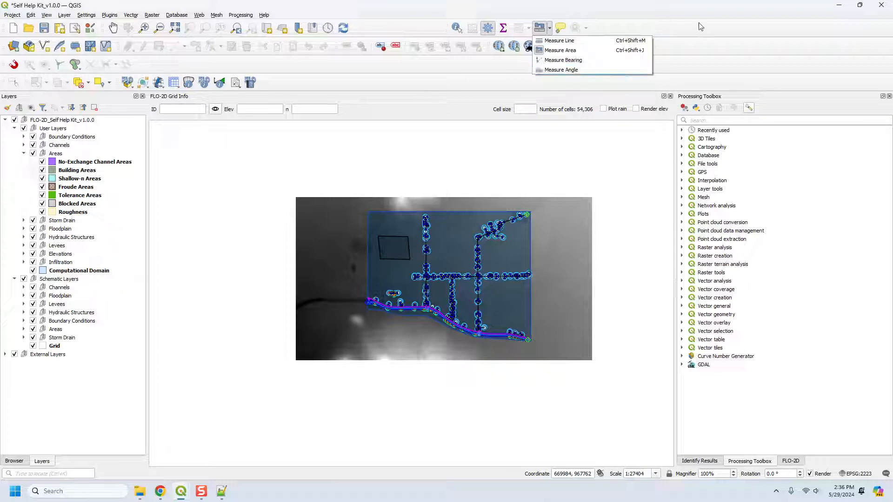
pyautogui.click(672, 26)
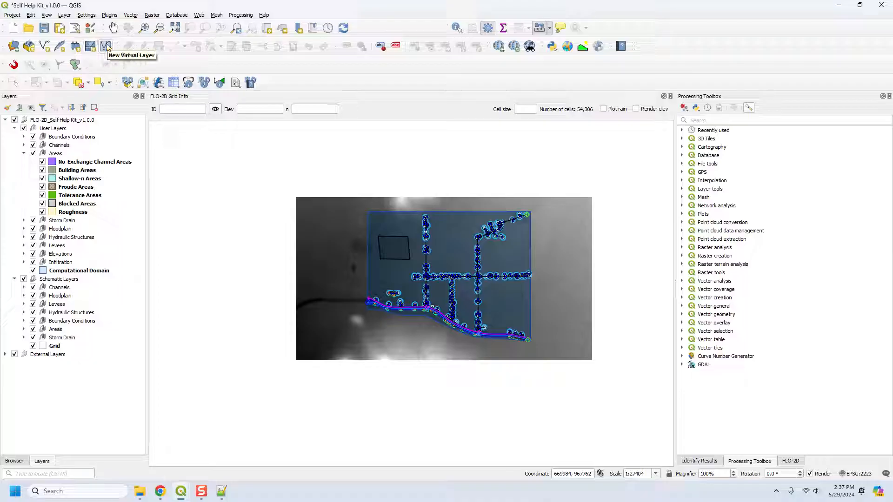
# Step: Open the Data Source Manager for delimited text and browse for an input file in QGIS Lesson 1's Export folder
pyautogui.click(14, 47)
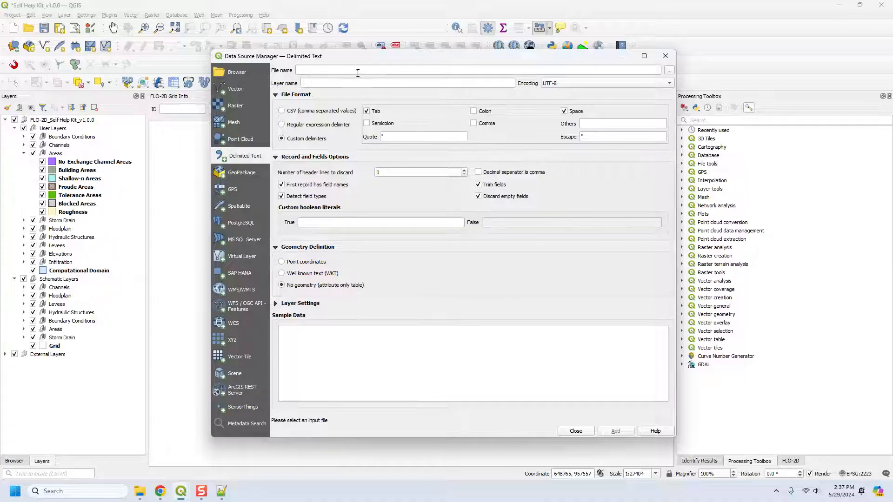
pyautogui.moveTo(358, 62); pyautogui.dragTo(238, 63)
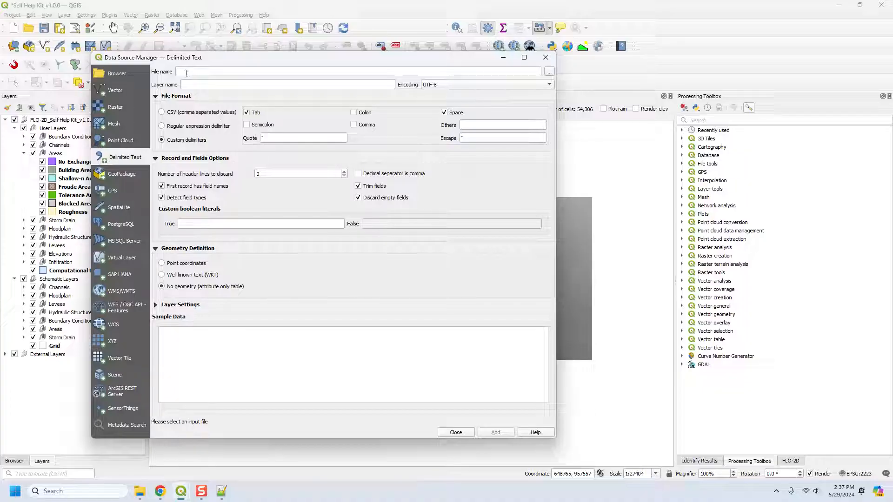
pyautogui.click(548, 72)
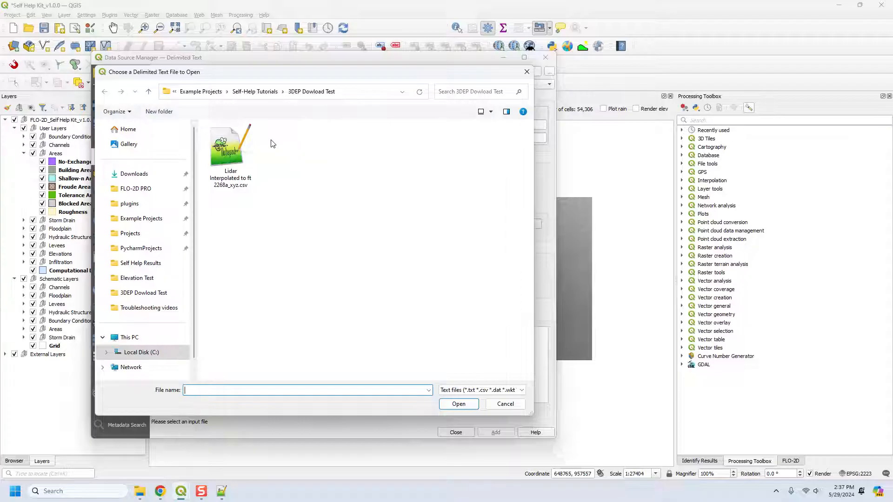
pyautogui.click(238, 93)
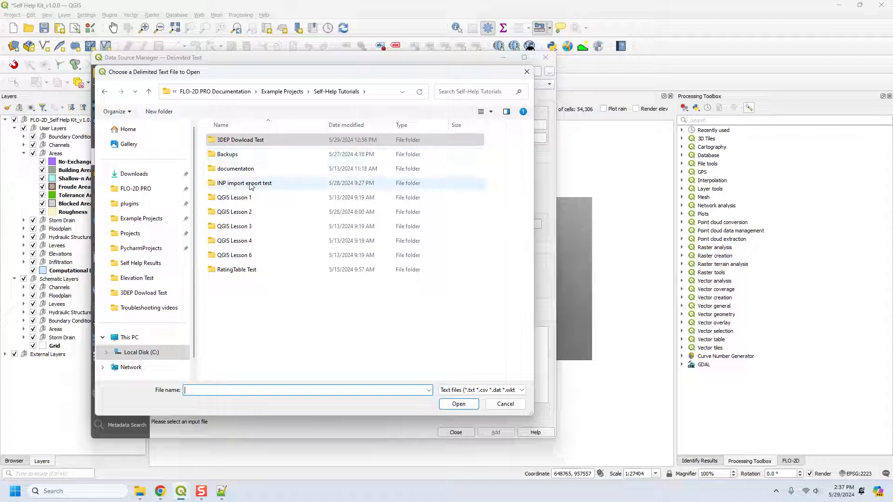
pyautogui.doubleClick(246, 201)
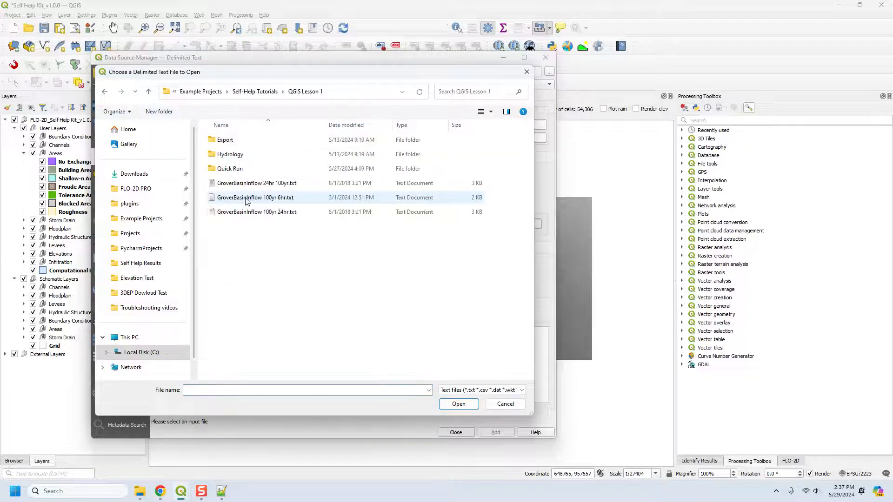
pyautogui.doubleClick(231, 144)
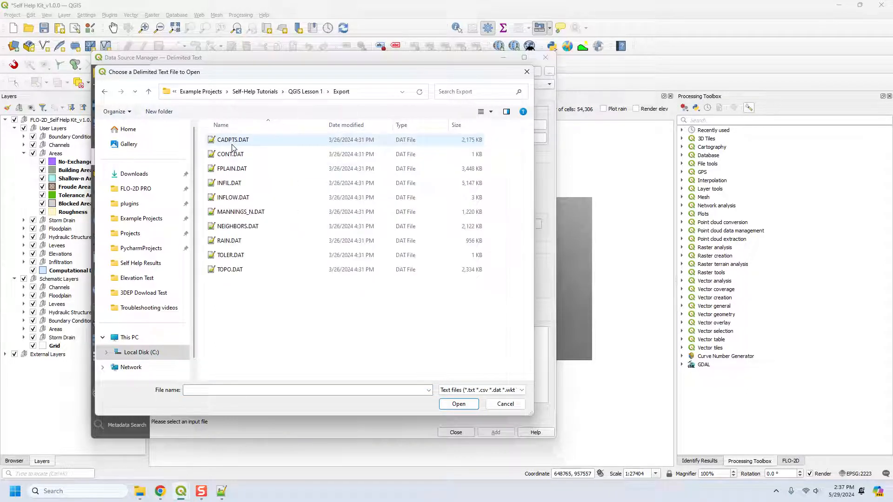
# Step: Open TOPO.DAT from the Export folder in Notepad++ to view its contents
pyautogui.click(229, 274)
pyautogui.rightClick(230, 273)
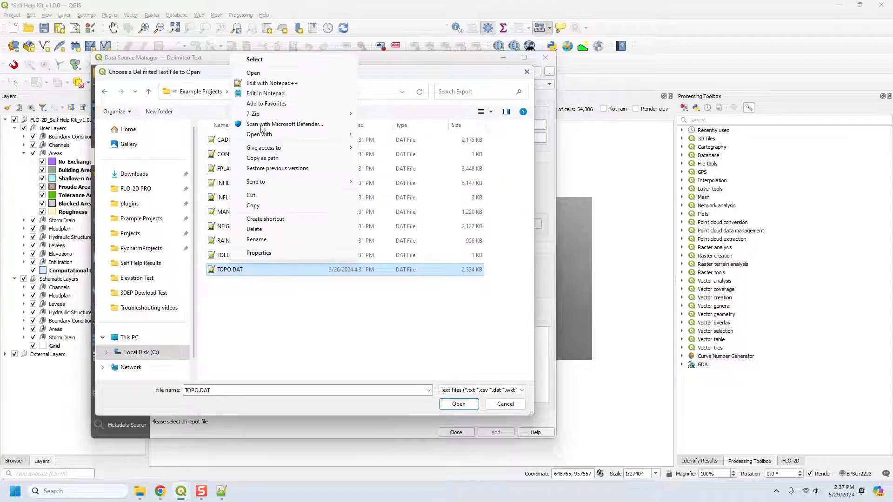
pyautogui.click(264, 84)
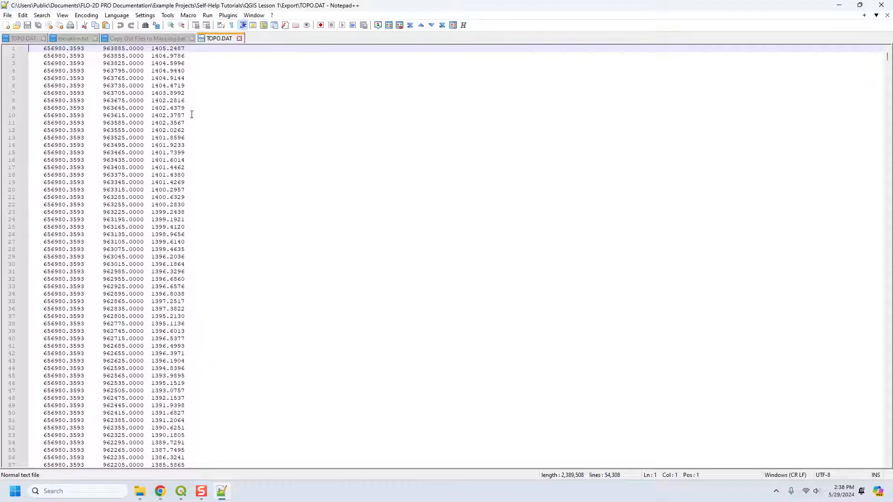
# Step: Switch back to QGIS, load TOPO.DAT as the delimited text input, and toggle the Space delimiter off and on, keeping Space enabled
pyautogui.click(838, 5)
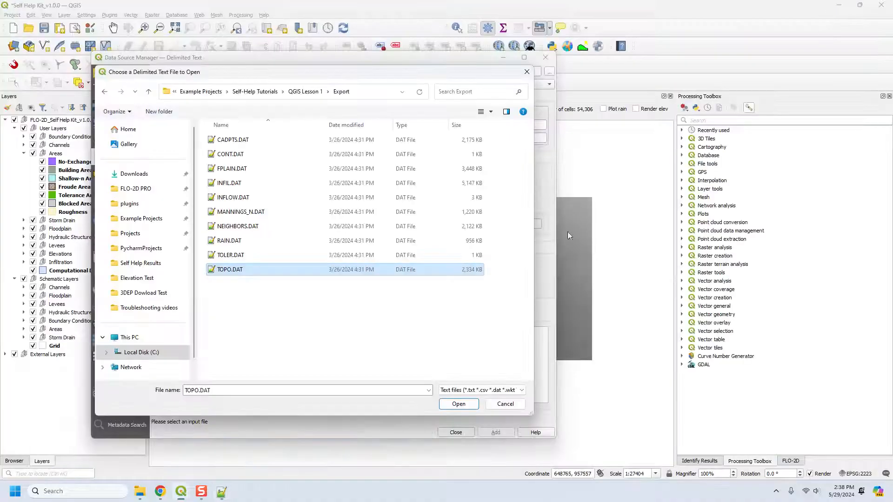
pyautogui.click(467, 406)
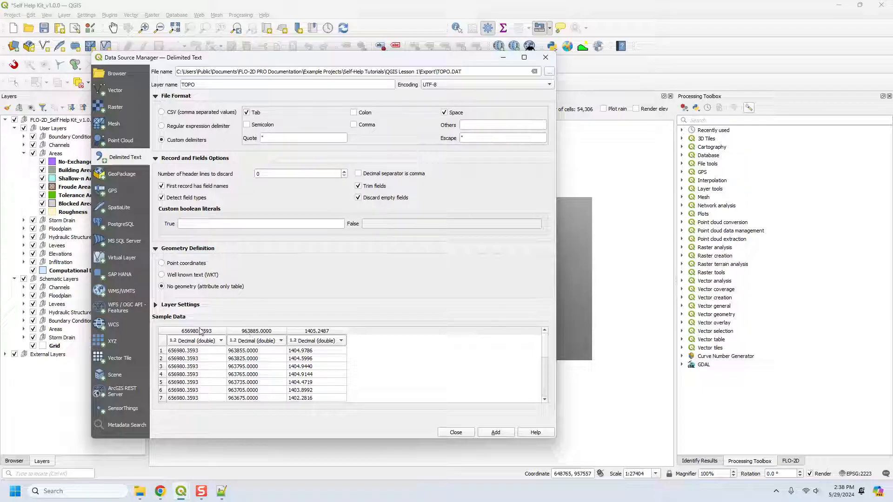
pyautogui.click(444, 113)
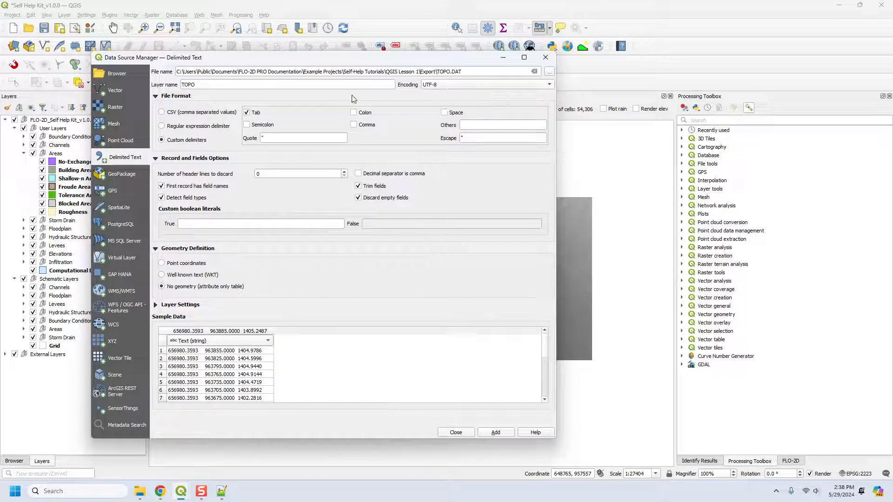
pyautogui.click(444, 113)
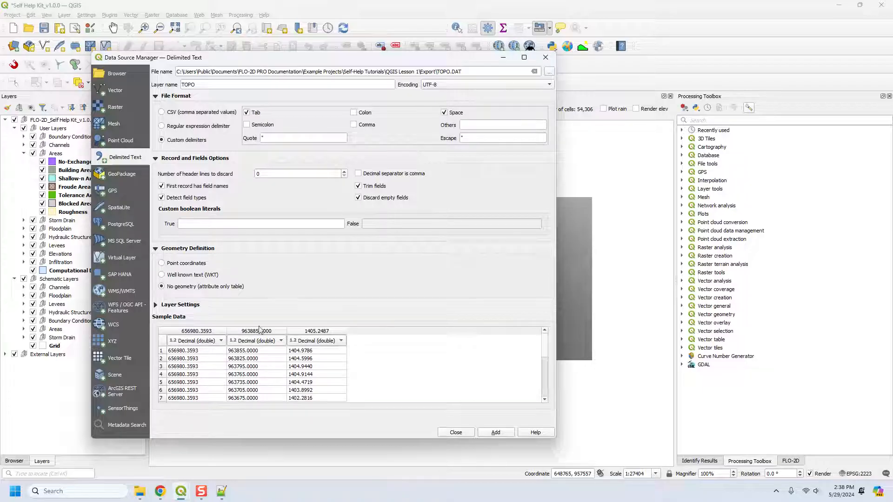
# Step: Turn off field names in the first record and try the import without trimming or discarding empty fields, leaving both options enabled
pyautogui.click(162, 188)
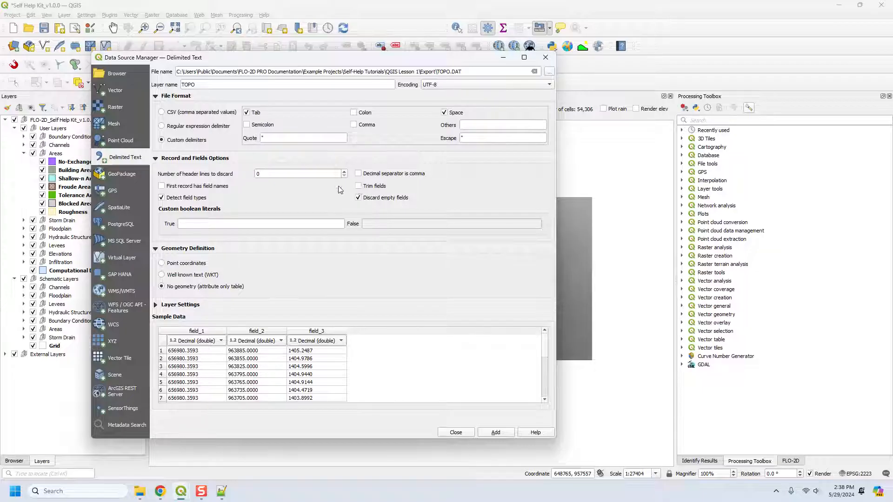
pyautogui.click(358, 197)
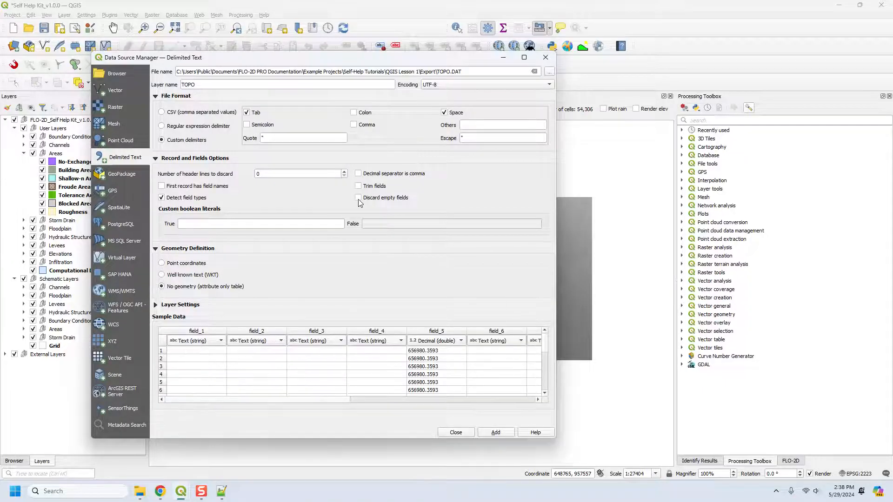
pyautogui.click(358, 186)
pyautogui.click(359, 198)
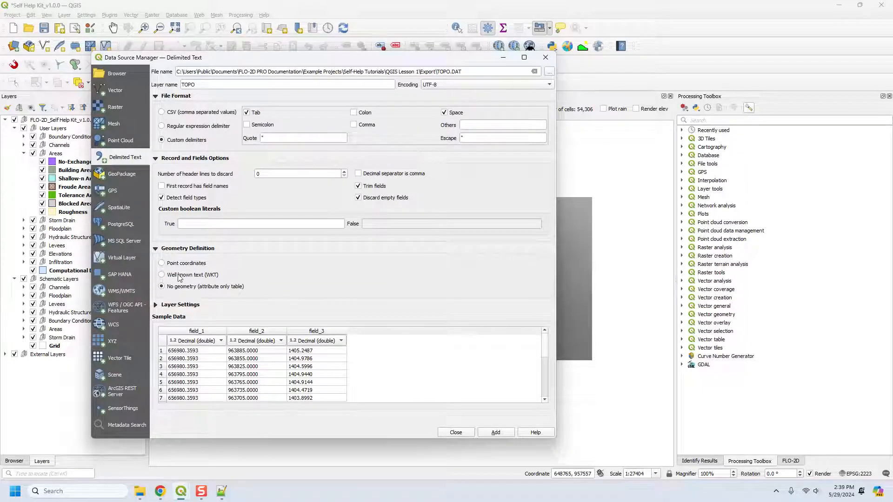
# Step: Define the geometry as point coordinates with field_1 as X, field_2 as Y and field_3 as Z
pyautogui.click(162, 263)
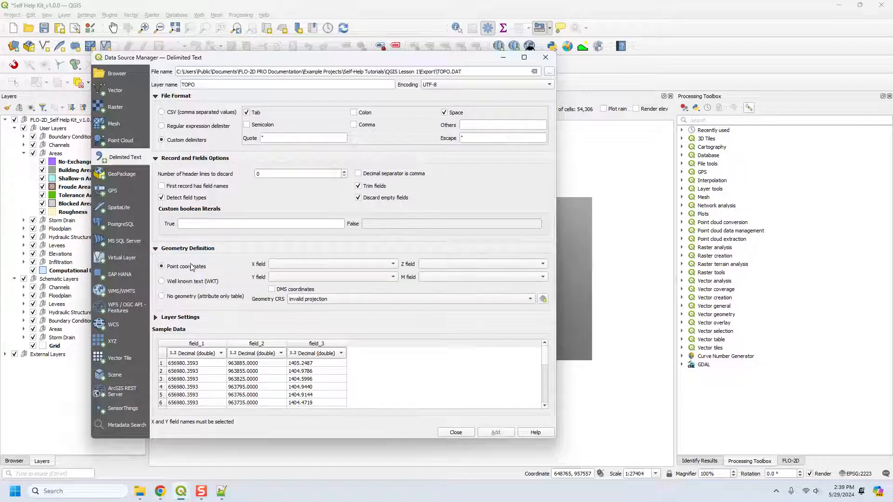
pyautogui.click(324, 267)
pyautogui.click(320, 266)
pyautogui.click(307, 278)
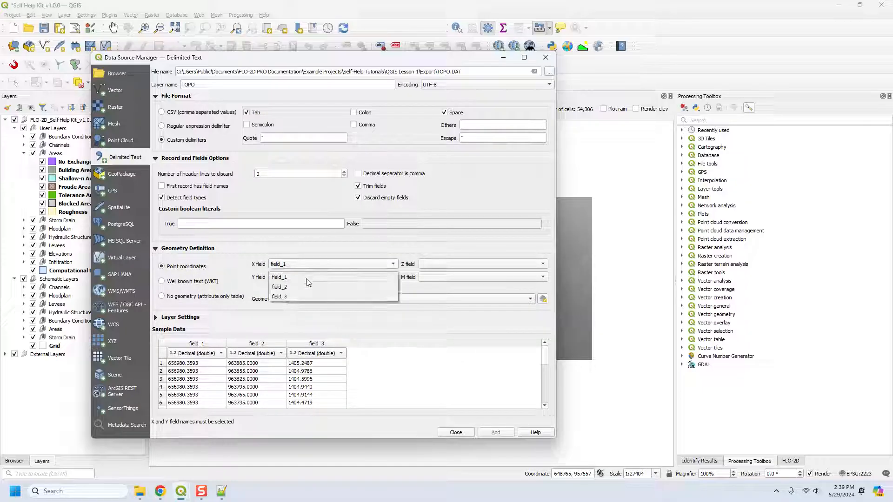
pyautogui.click(309, 288)
pyautogui.click(425, 268)
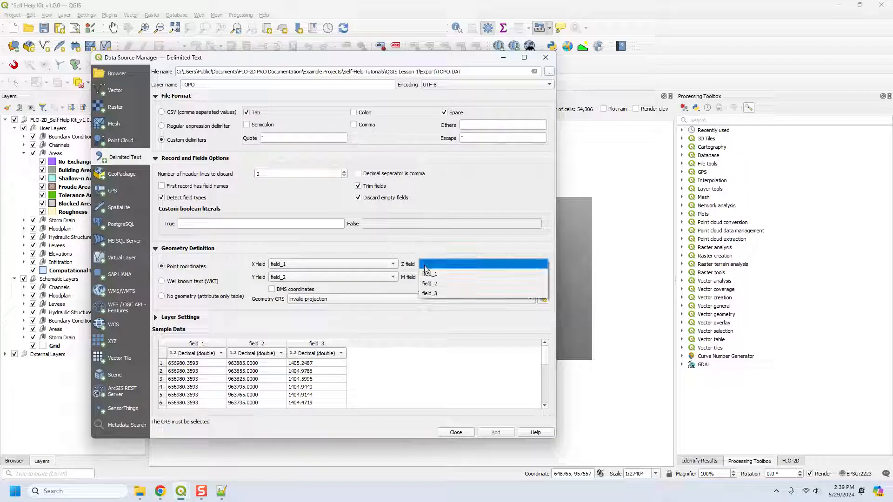
pyautogui.click(431, 296)
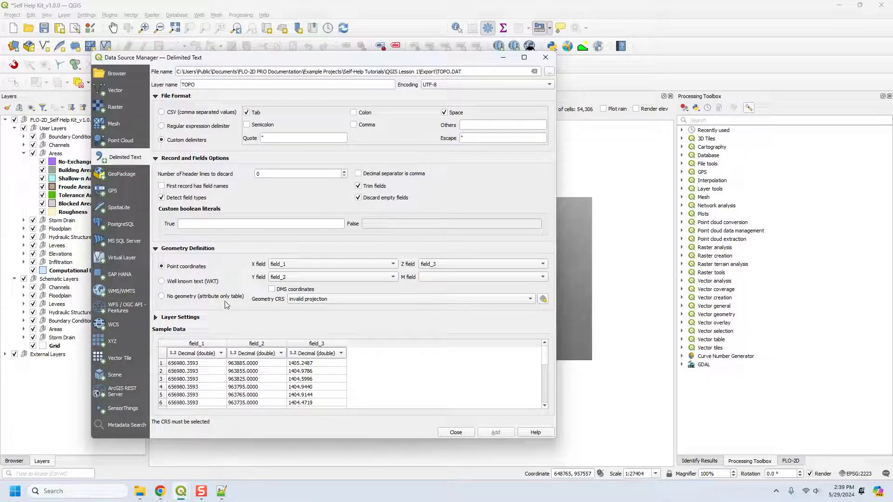
# Step: Set the geometry CRS to the project CRS EPSG:2223 - NAD83 / Arizona Central (ft), add the TOPO layer to the map and close the manager
pyautogui.click(319, 300)
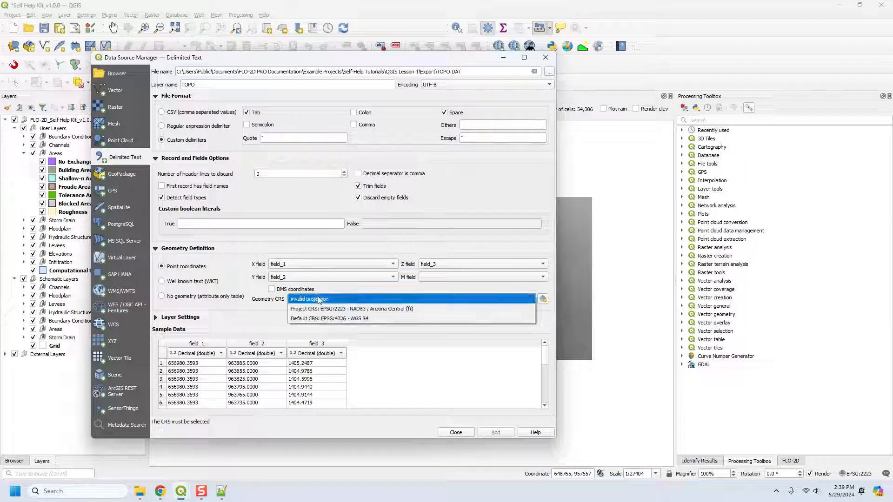
pyautogui.click(320, 309)
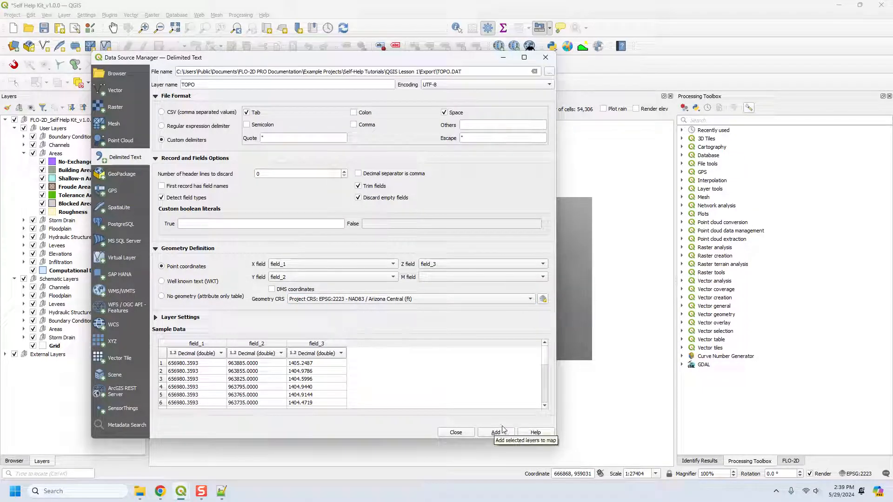
pyautogui.click(495, 433)
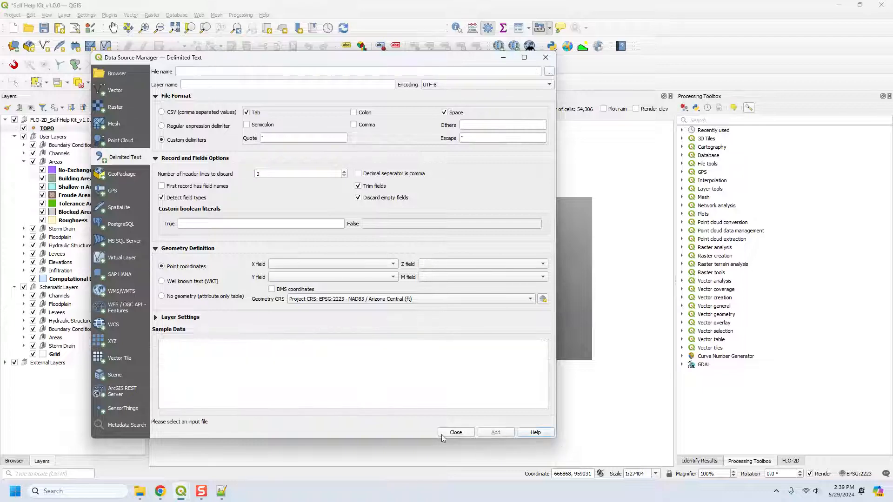
pyautogui.click(446, 434)
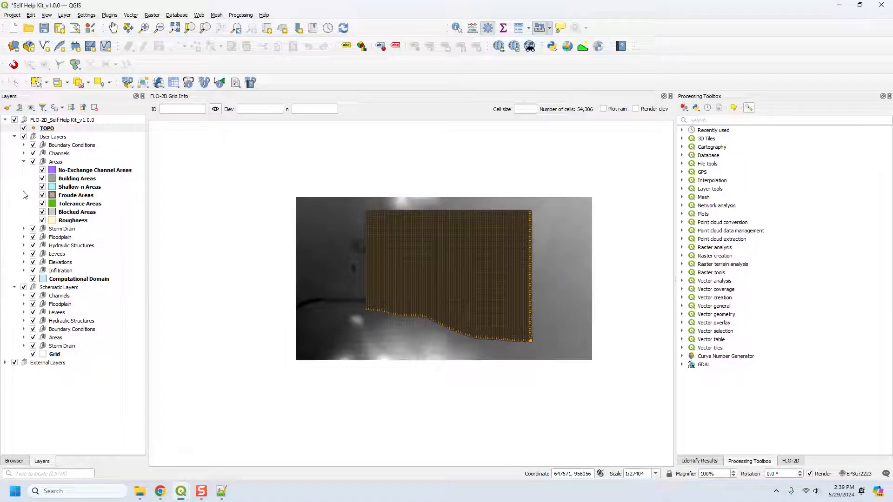
# Step: Check the TOPO layer's source details, open its layer properties and cancel without changes
pyautogui.click(46, 128)
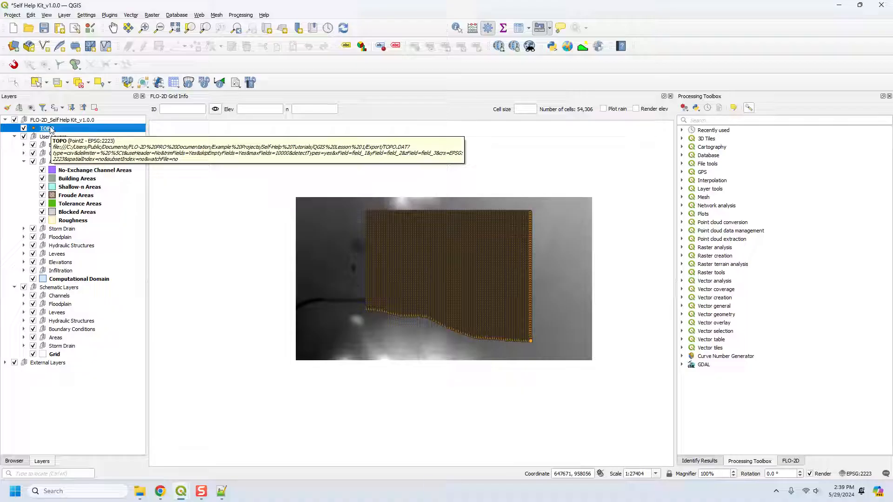
pyautogui.doubleClick(46, 128)
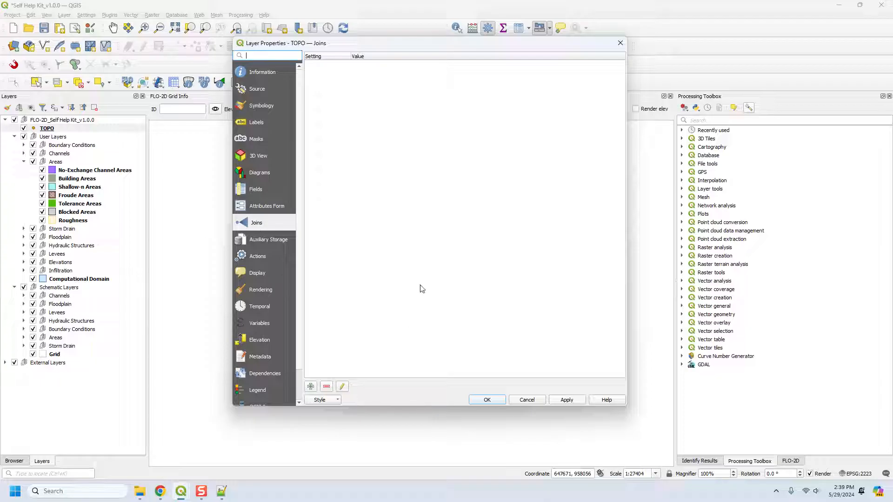
pyautogui.click(529, 402)
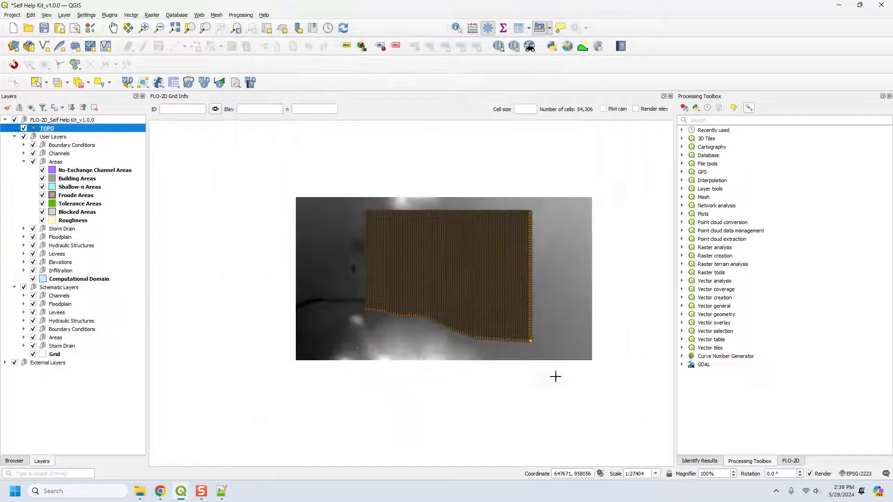
# Step: Review the export options for the TOPO layer, and remove the layer from the project
pyautogui.rightClick(50, 132)
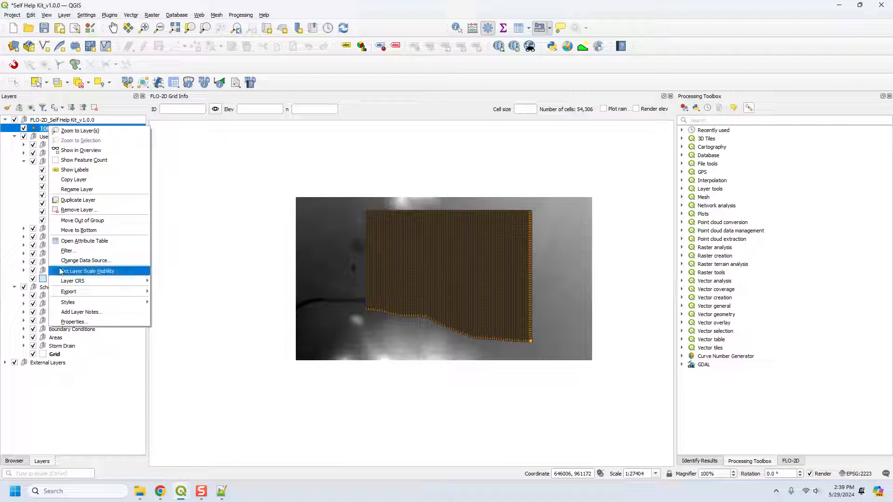
pyautogui.moveTo(70, 293)
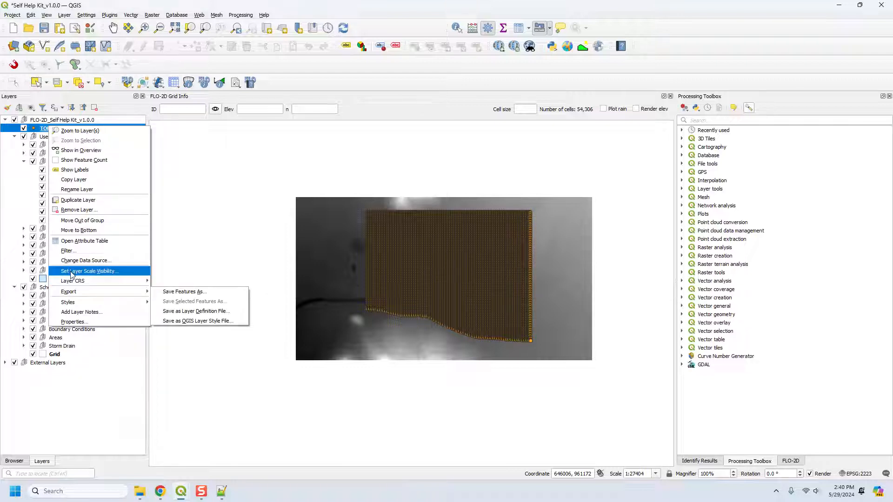
pyautogui.click(73, 211)
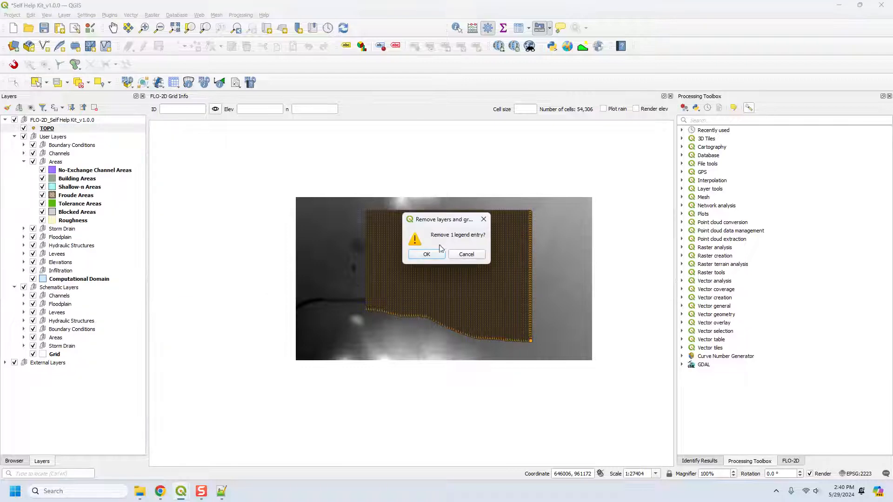
pyautogui.click(425, 254)
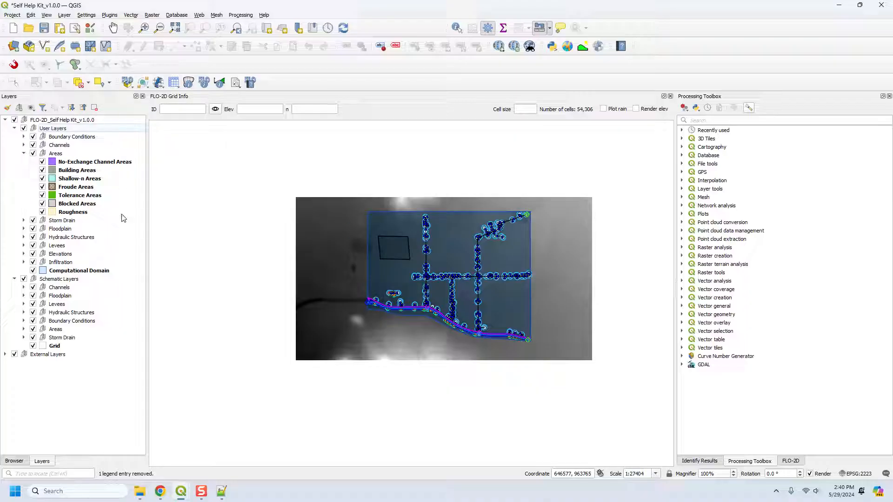
# Step: Reopen the Data Source Manager to review the available data source types and close it
pyautogui.click(13, 46)
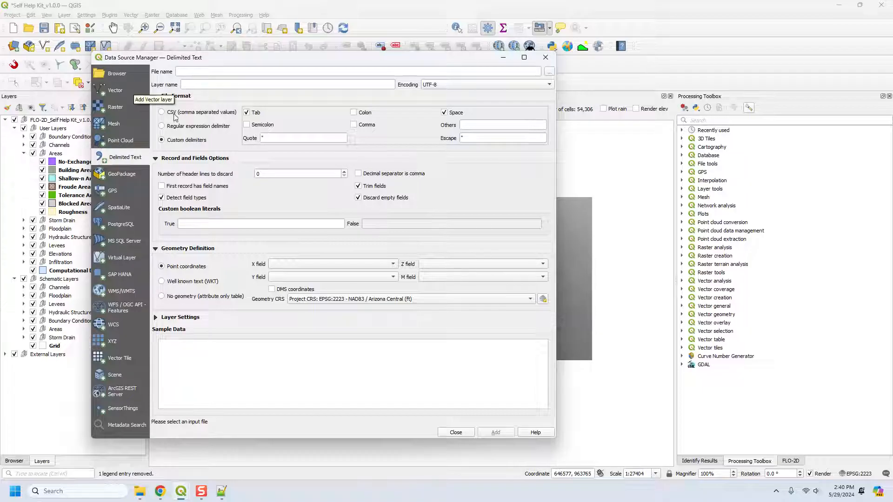
pyautogui.click(455, 432)
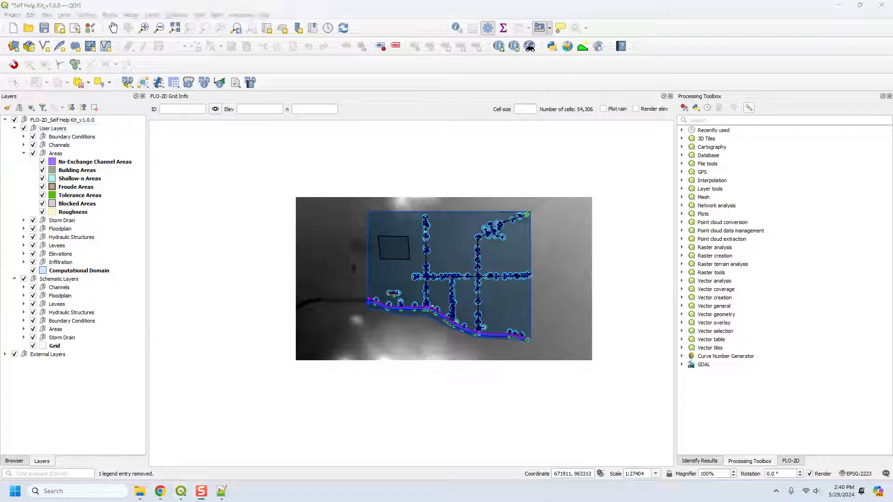